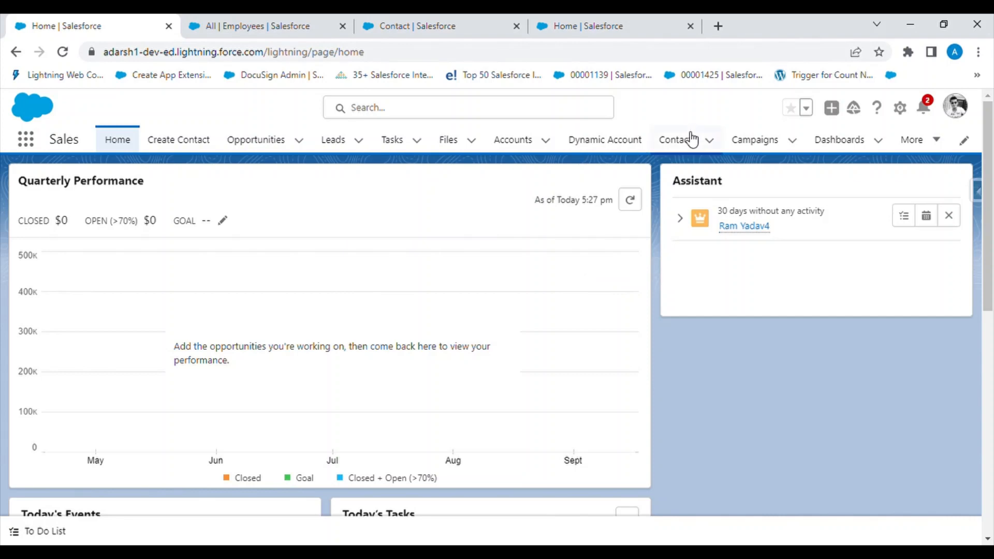
Open the first contact in the Contacts list and review the Employee Information section of its details
left_click(680, 144)
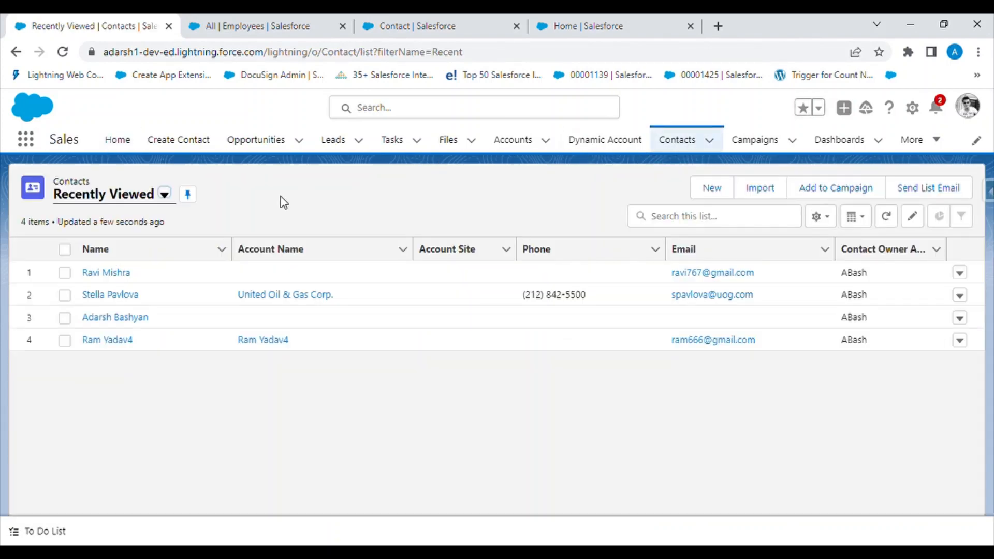
left_click(111, 276)
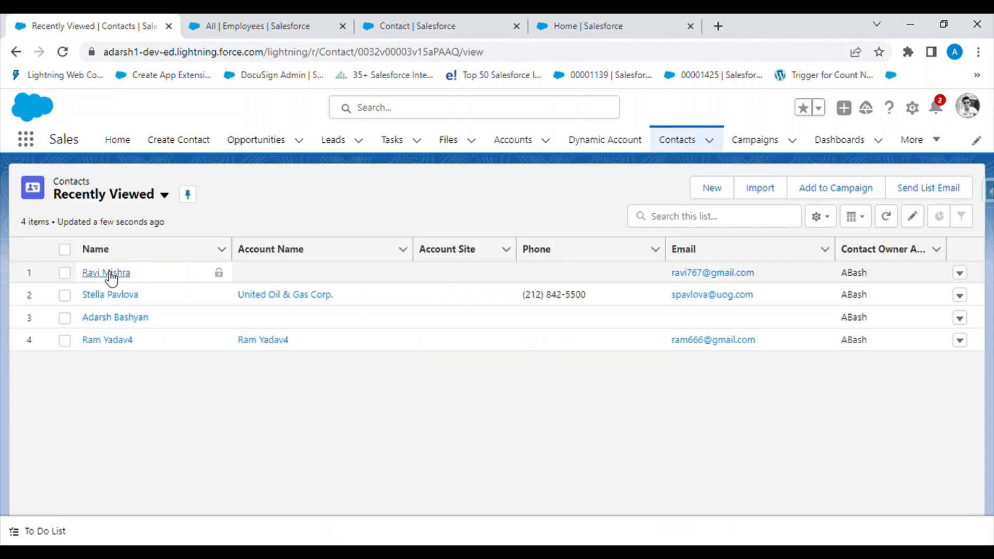
left_click(117, 302)
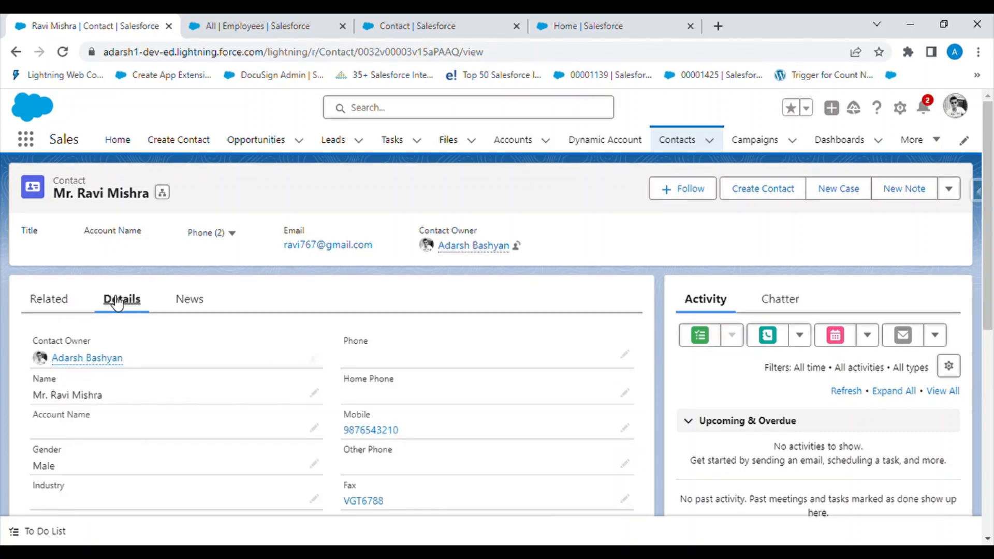
scroll(189, 400, "down", 5)
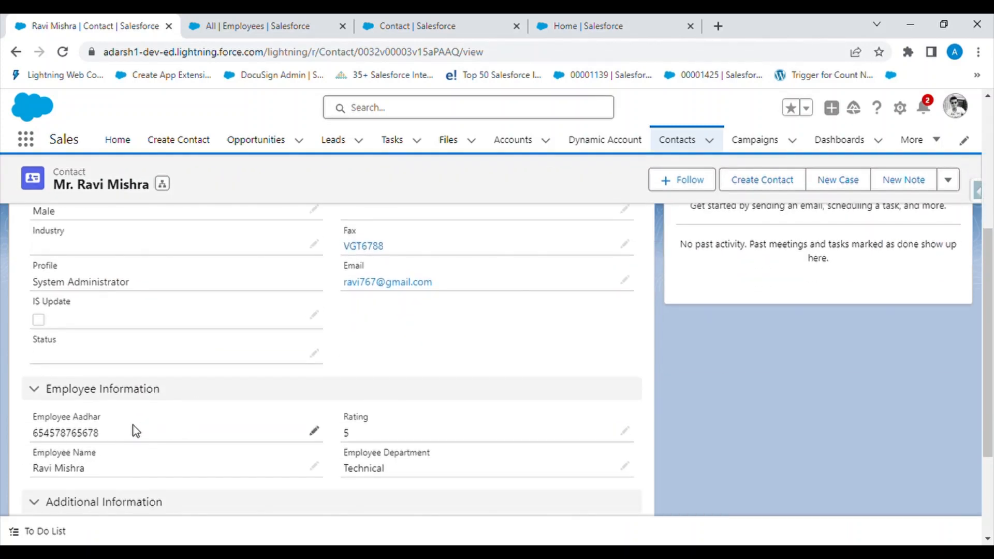
scroll(133, 433, "down", 2)
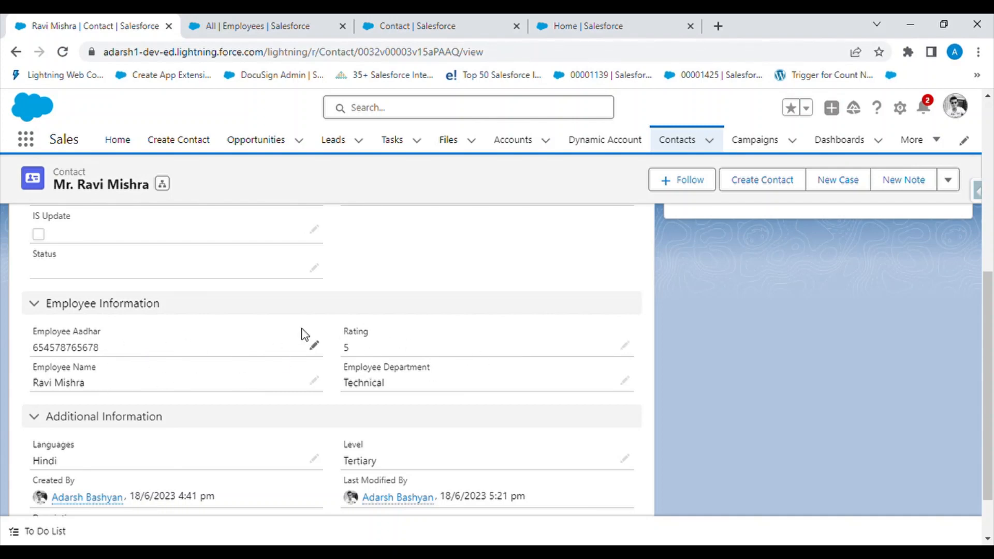
Open employee record E-0001 and compare its name, department, rating and Aadhar fields with the contact's employee information
left_click(231, 20)
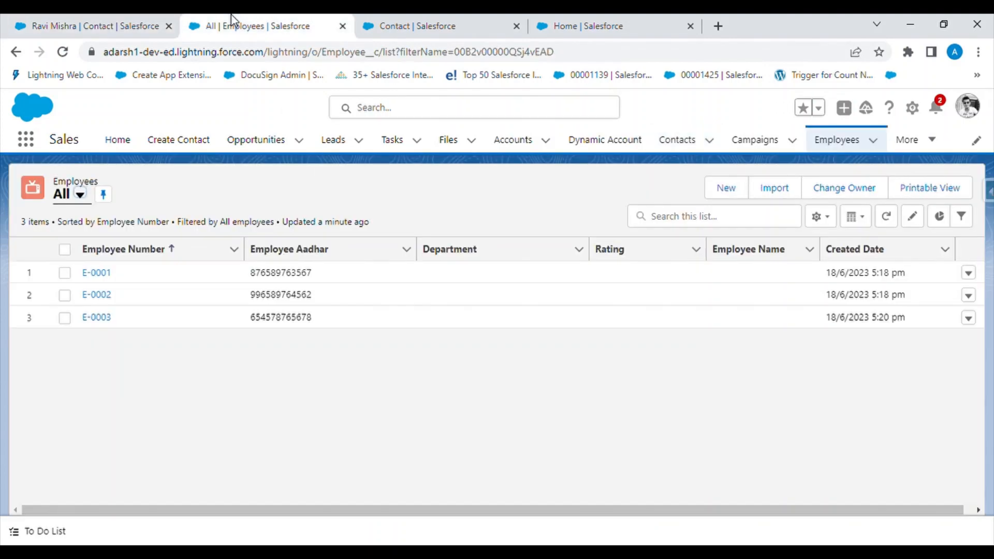
left_click(98, 273)
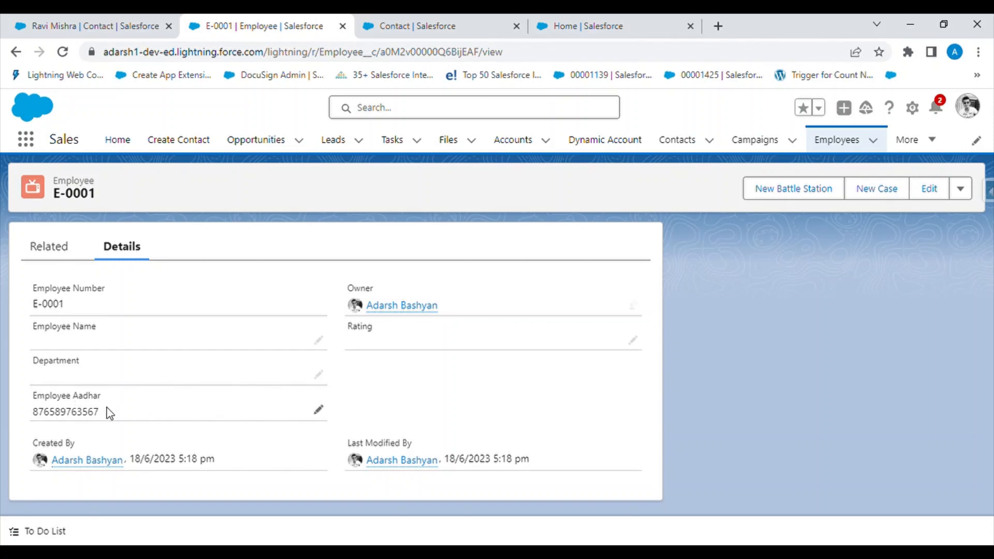
left_click(102, 23)
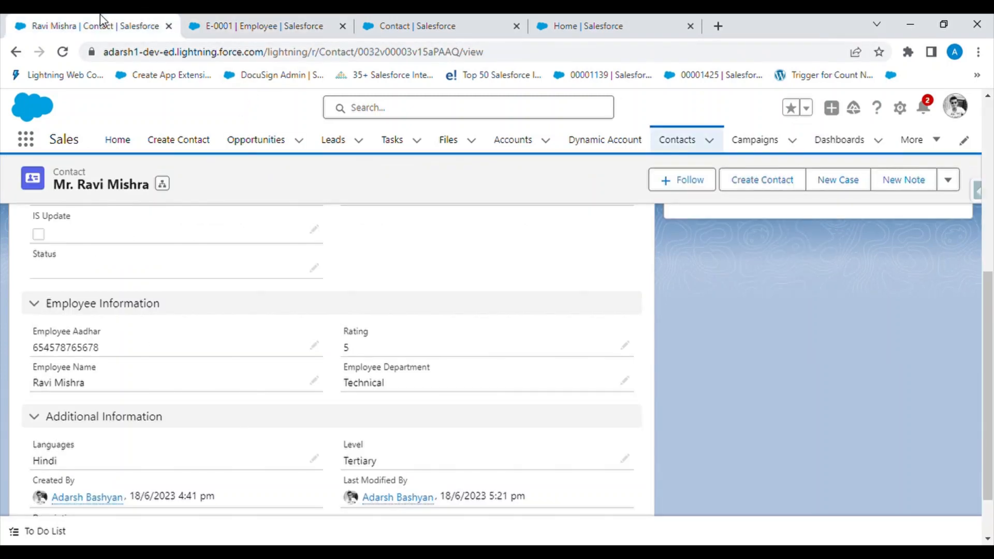
left_click(230, 21)
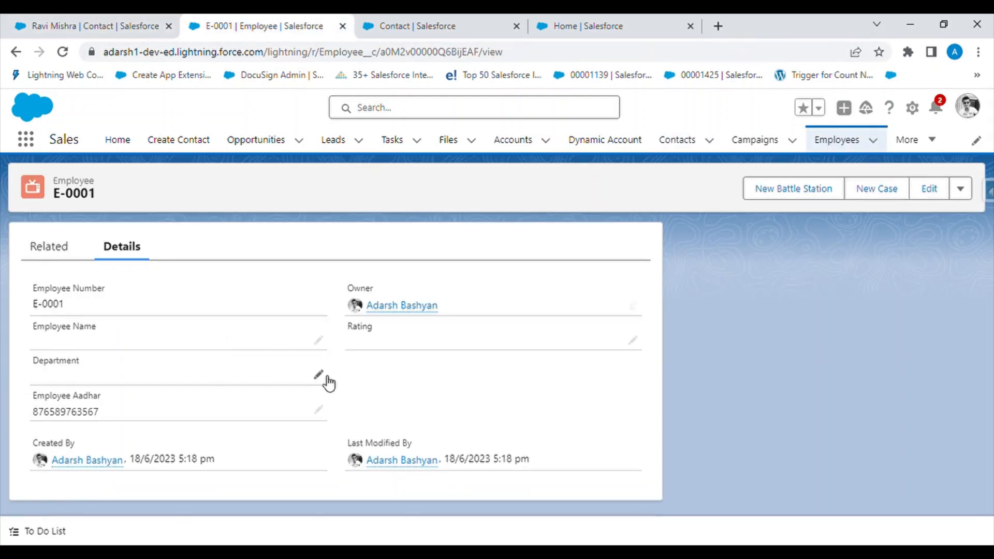
left_click(85, 21)
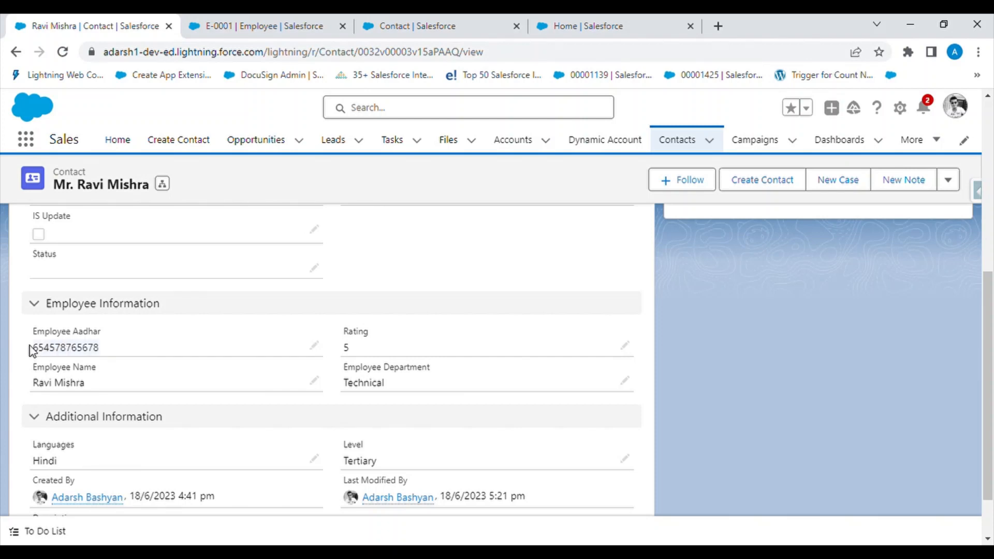
left_click(229, 18)
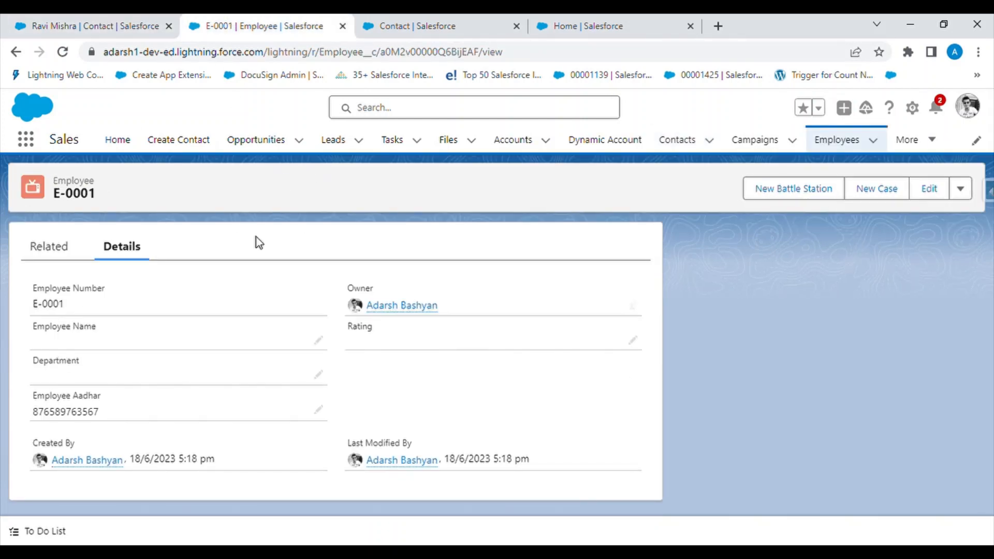
left_click(104, 23)
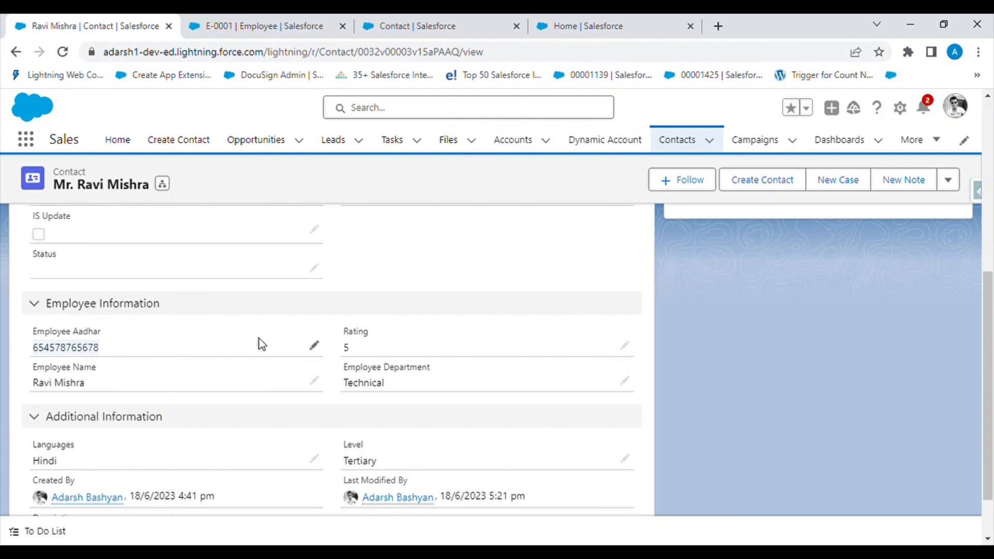
scroll(318, 339, "up", 1)
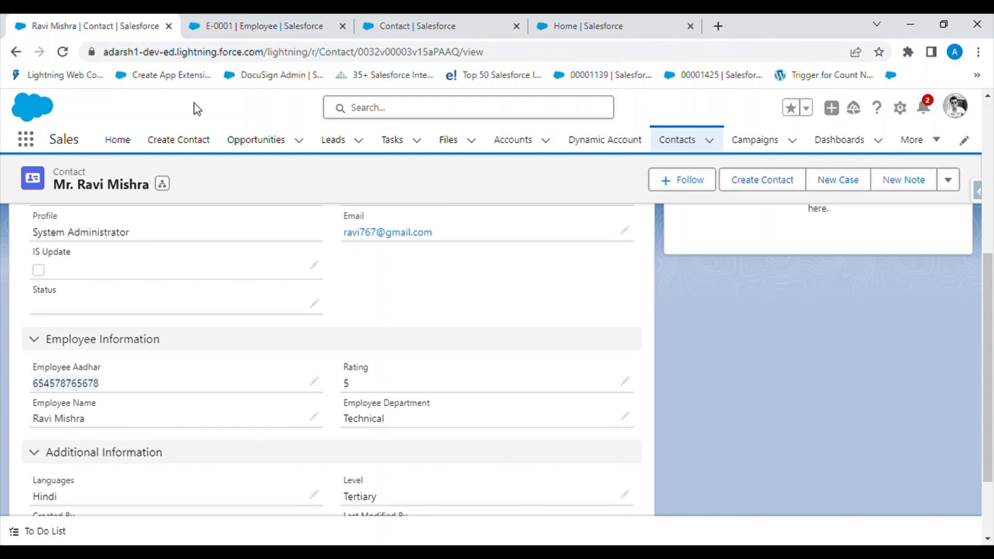
left_click(247, 23)
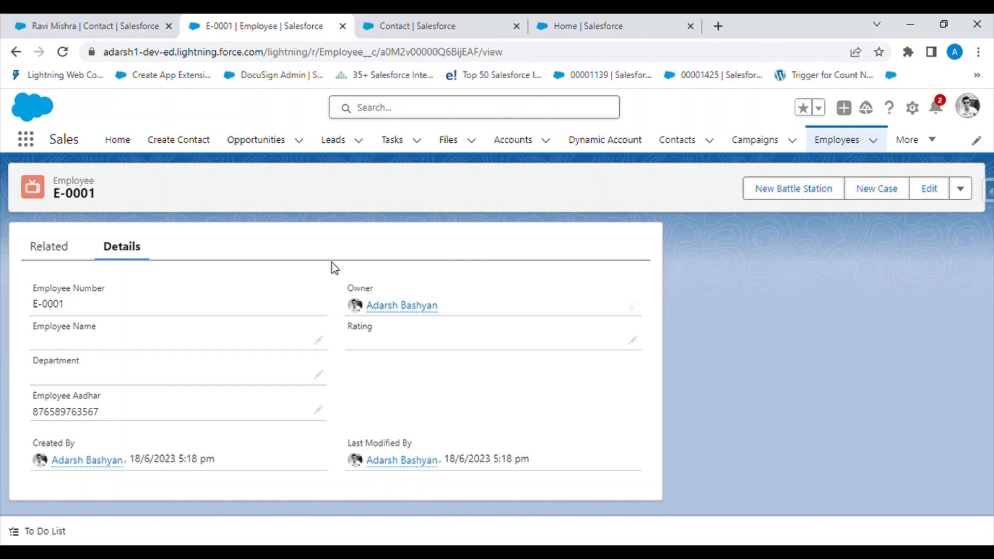
left_click(99, 24)
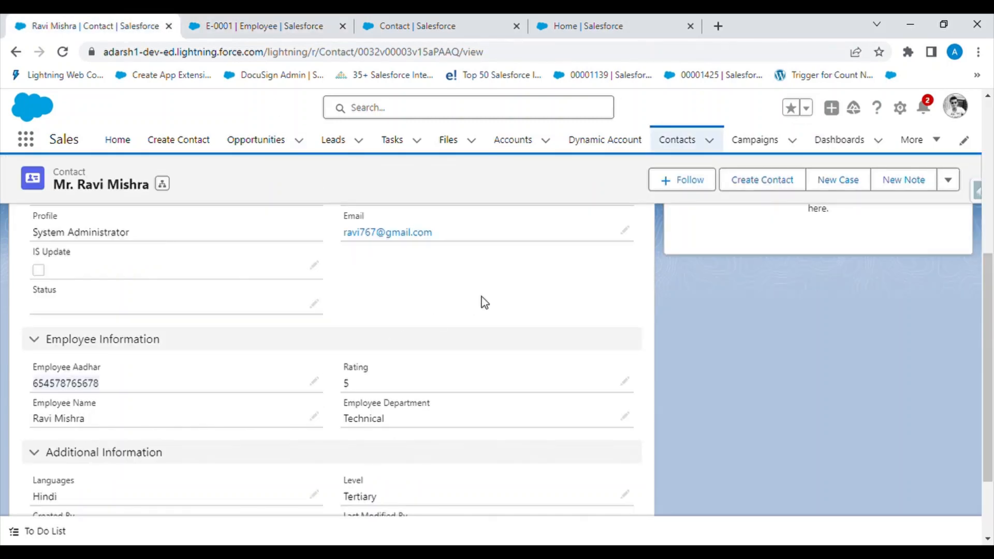
Create a new Autolaunched Flow (No Trigger) from the Flows page in Setup
left_click(401, 25)
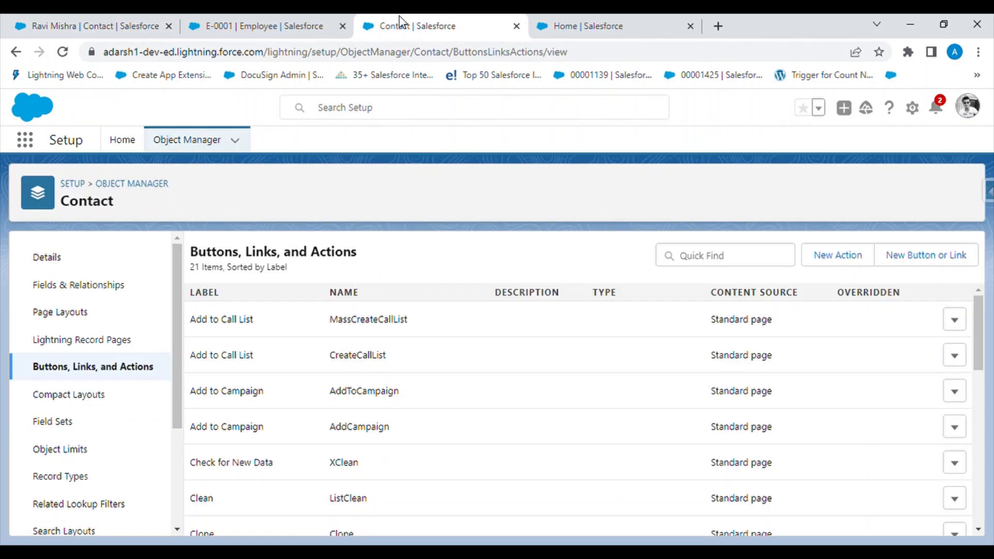
left_click(114, 142)
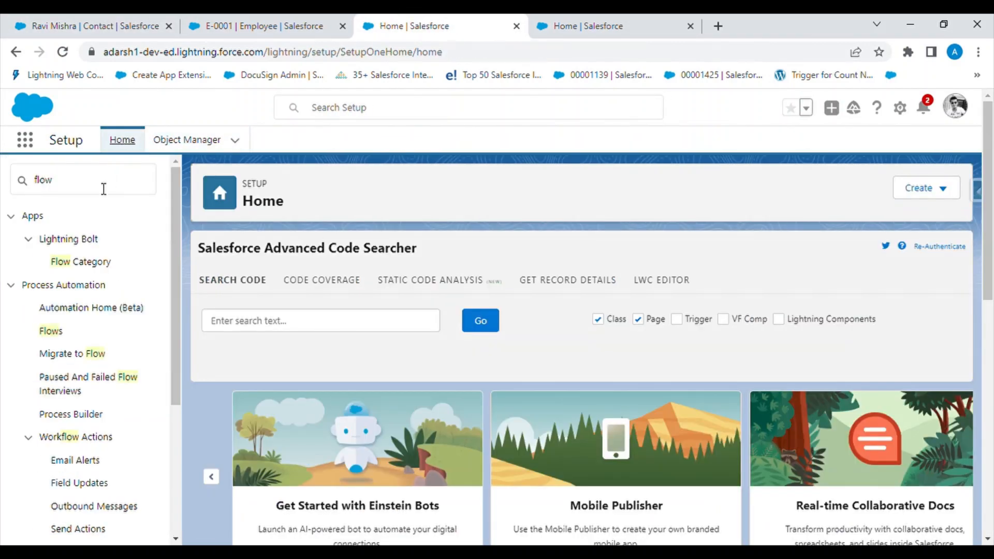
left_click(53, 334)
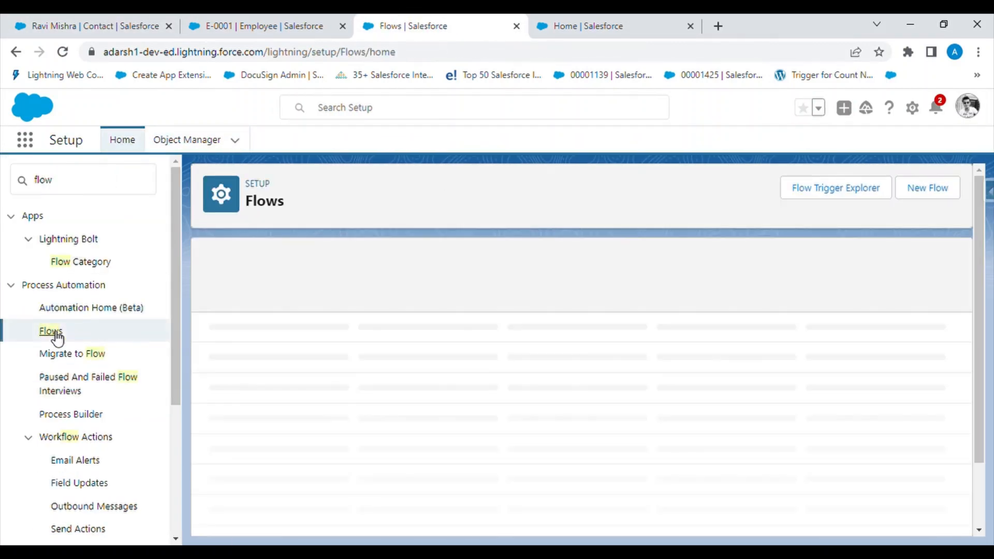
left_click(943, 189)
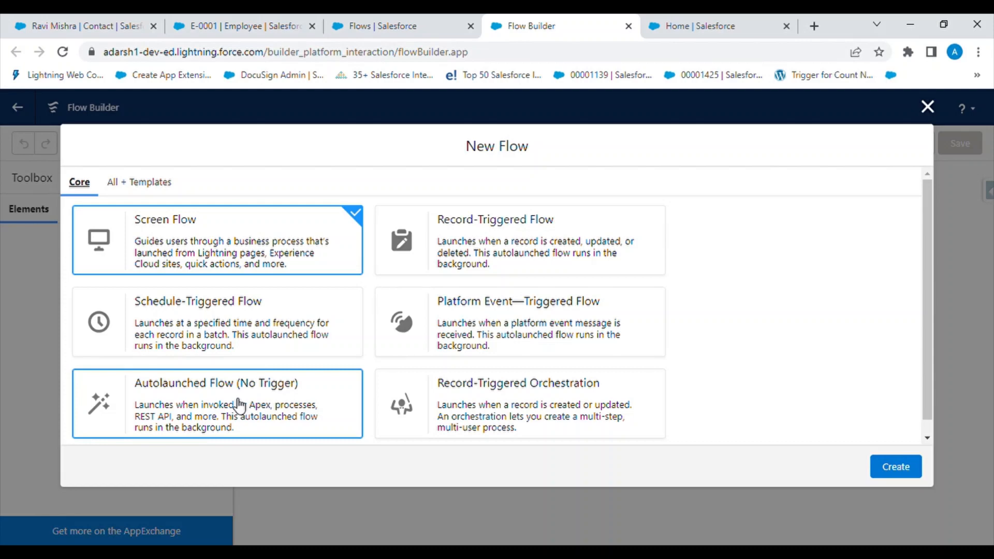
left_click(295, 395)
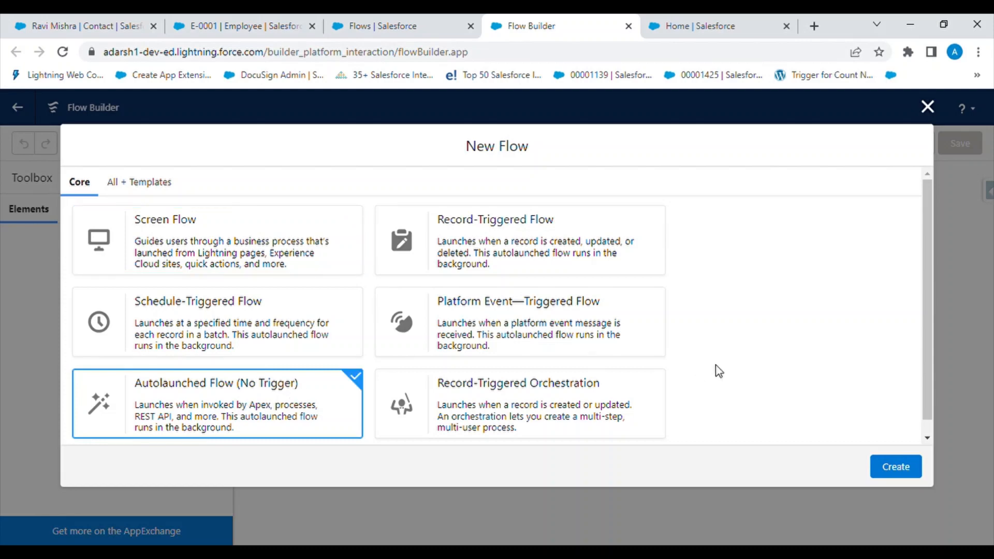
left_click(899, 469)
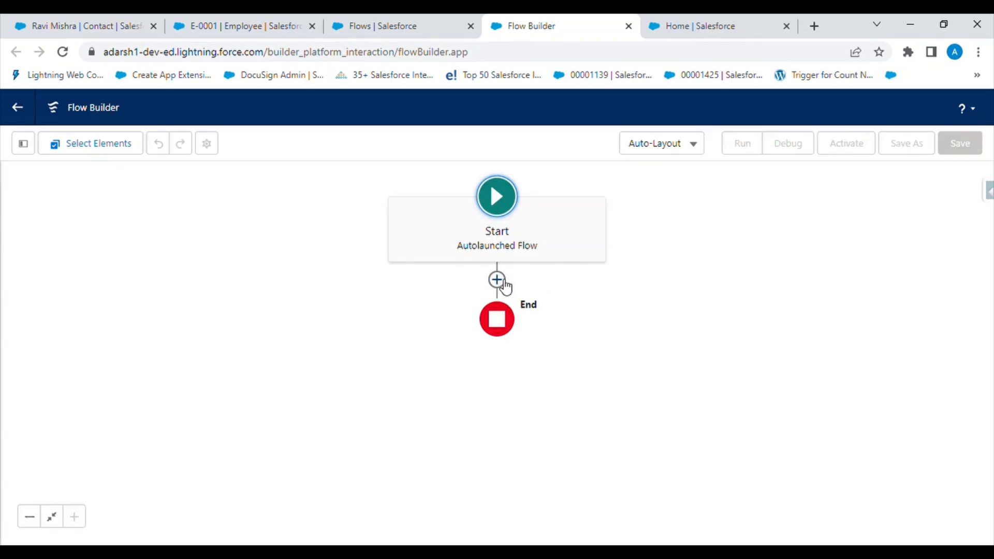
Add a Get Records element labelled "Get Contact Data" between the flow's start and end
left_click(78, 25)
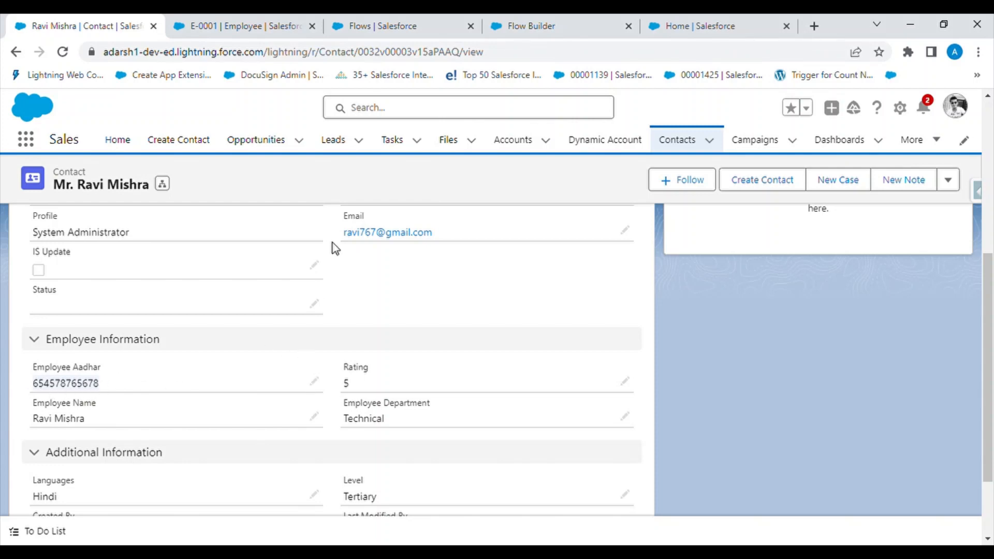
left_click(551, 18)
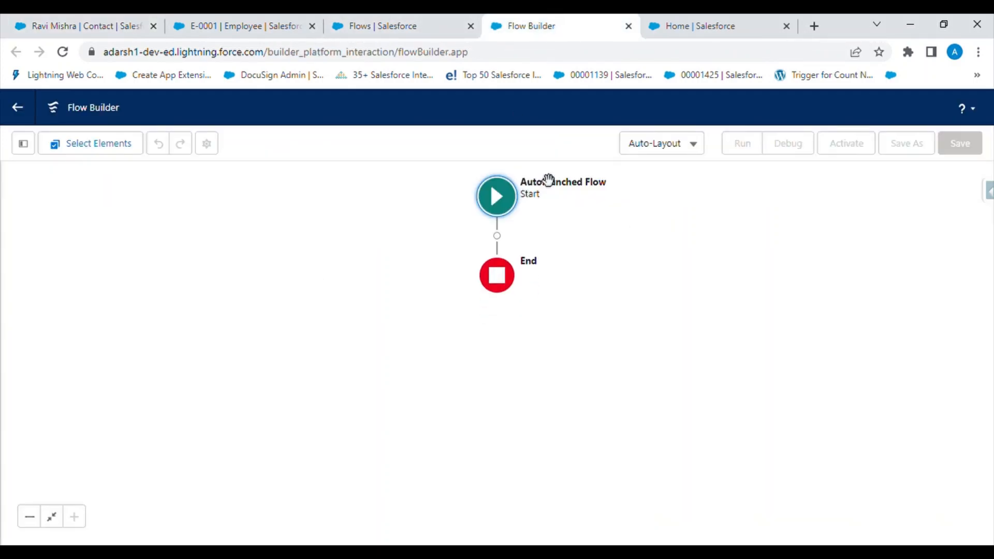
left_click(497, 237)
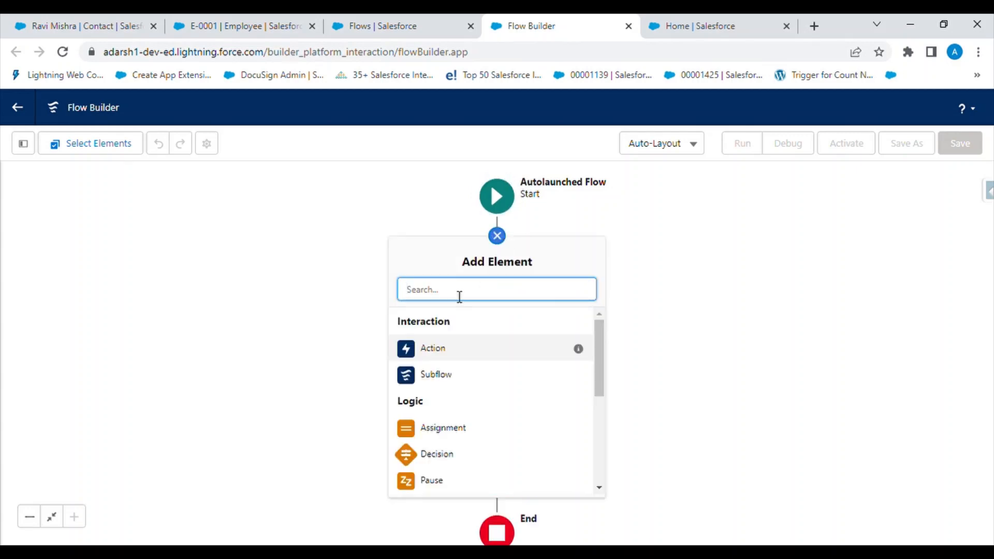
type("get")
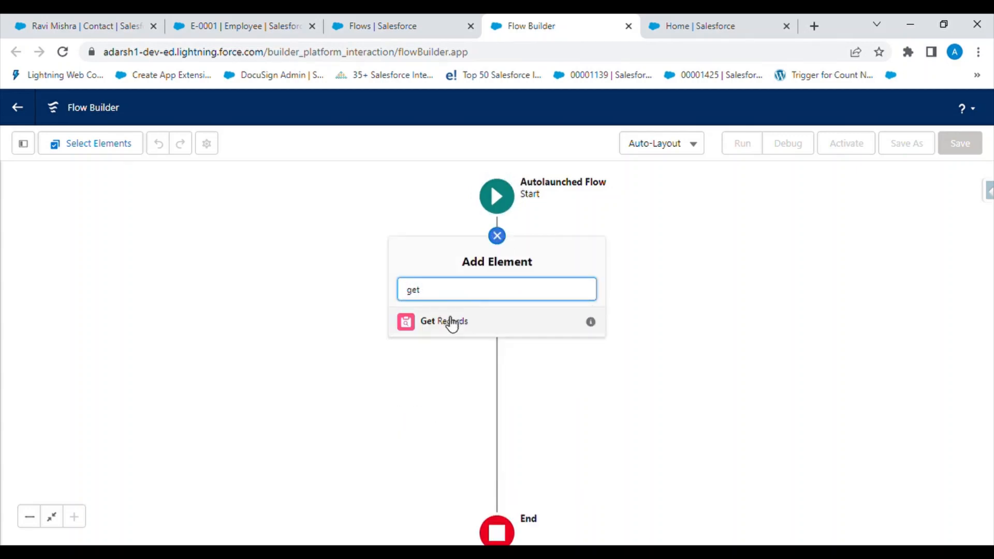
left_click(452, 325)
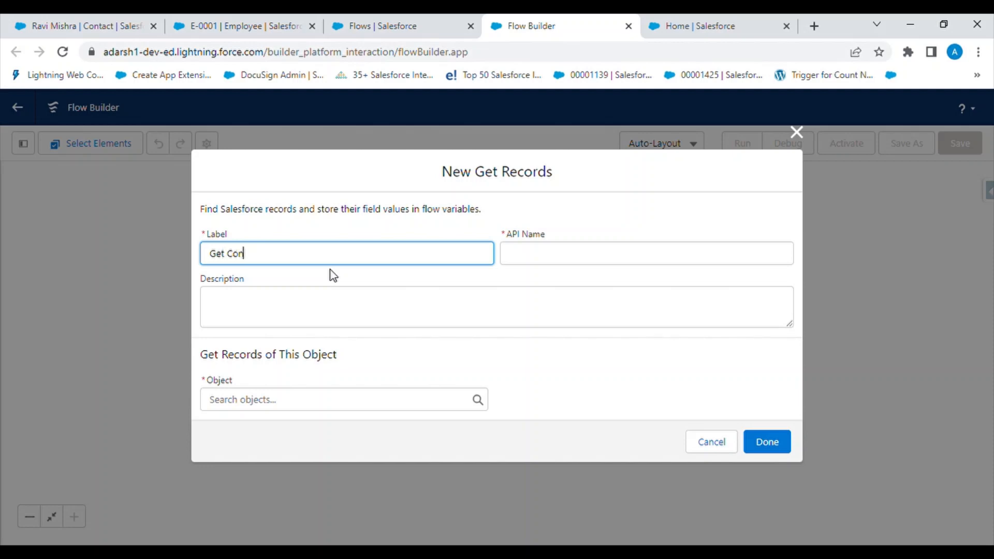
type("Get Contact Data")
left_click(316, 283)
left_click(303, 314)
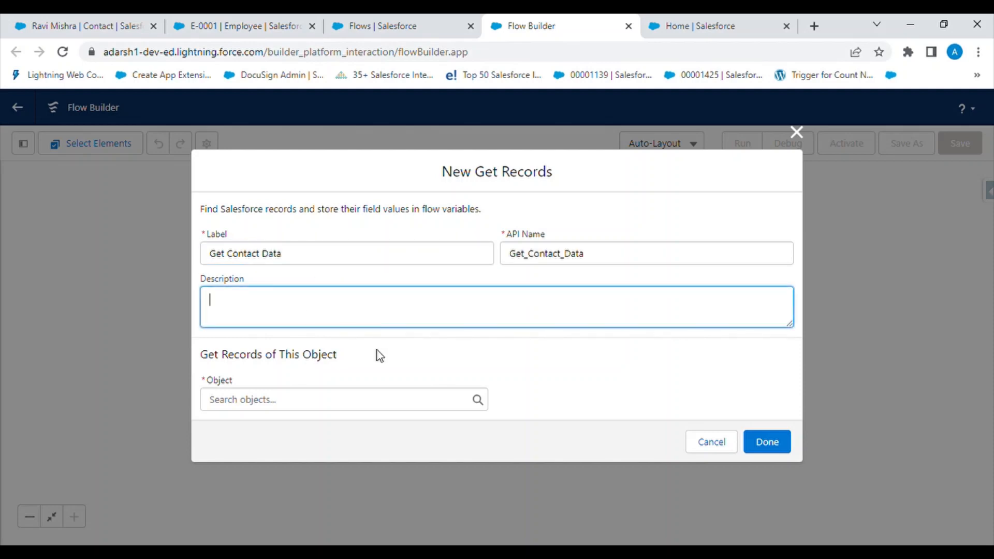
Set the Get Records object to Contact and add a filter condition on Id with the Equals operator
left_click(316, 409)
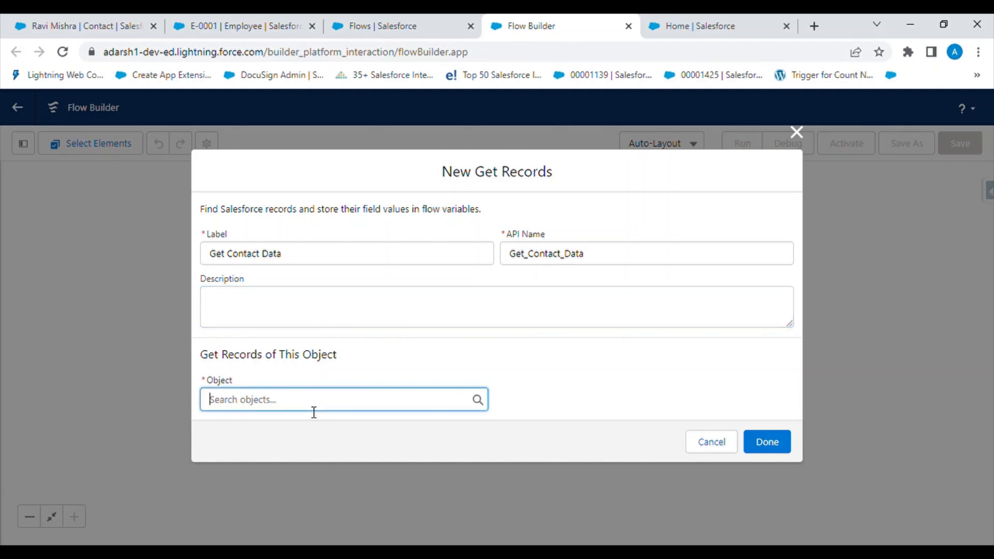
type("cont")
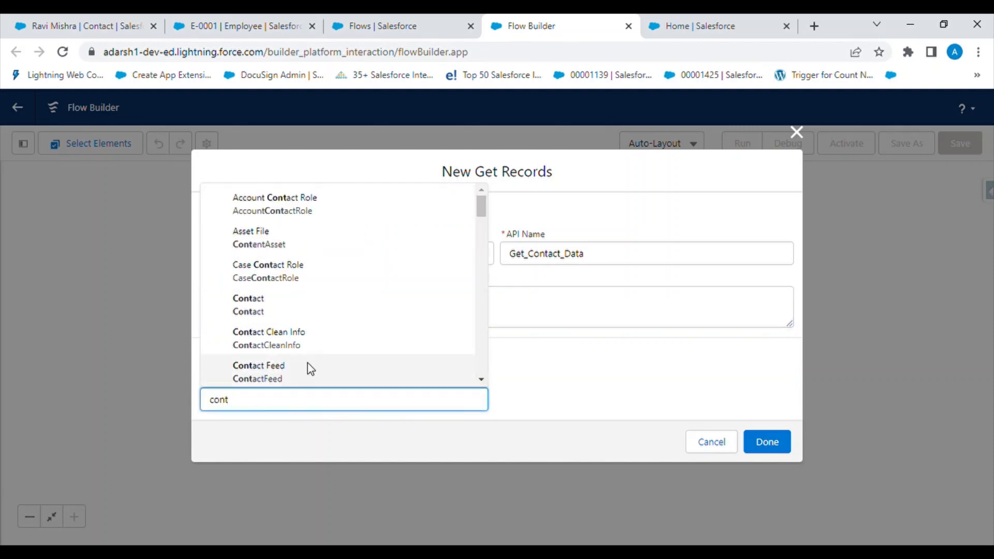
left_click(297, 305)
scroll(496, 331, "down", 3)
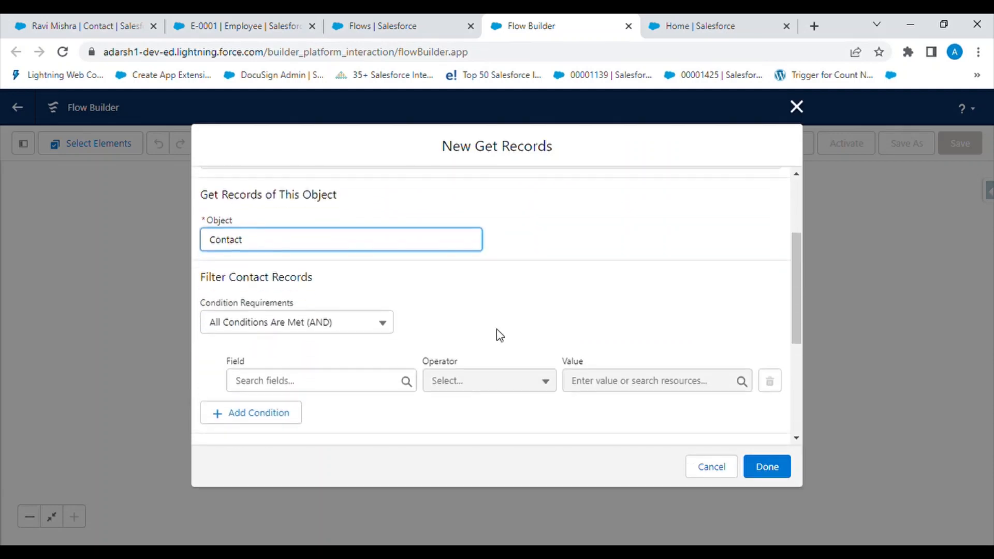
left_click(307, 381)
type("id")
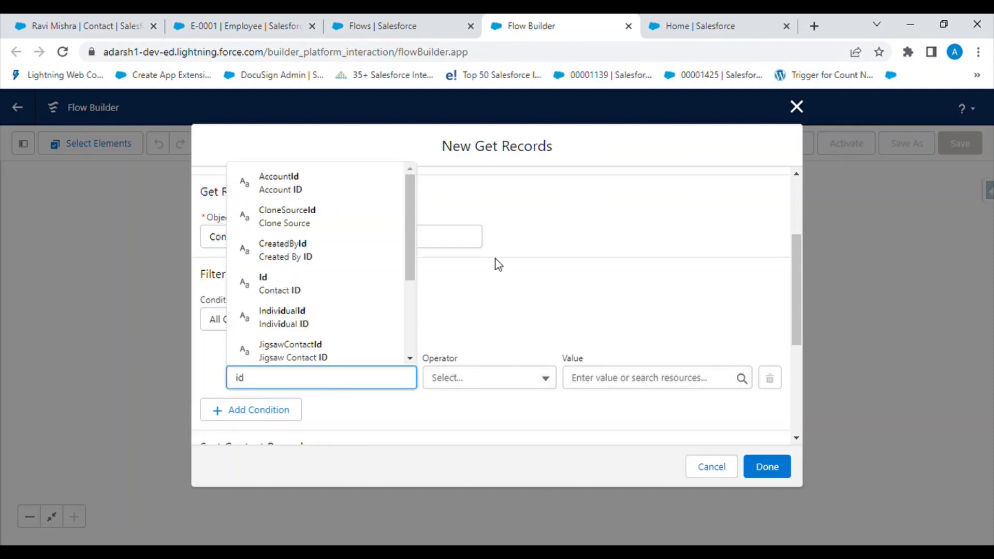
left_click(318, 293)
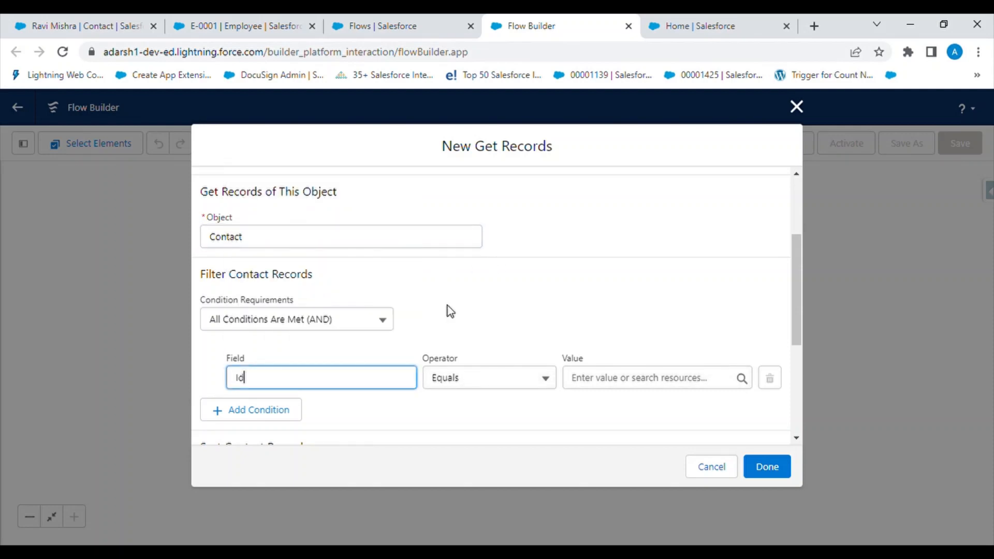
Create a variable resource for the Id condition's value, named recordId, with the description "to store contact record id"
left_click(631, 378)
left_click(646, 184)
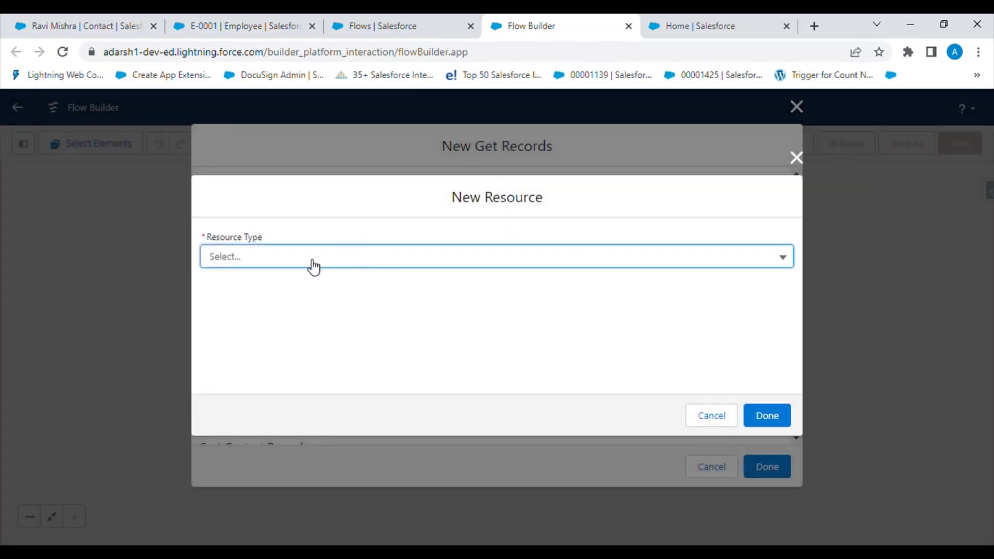
left_click(300, 259)
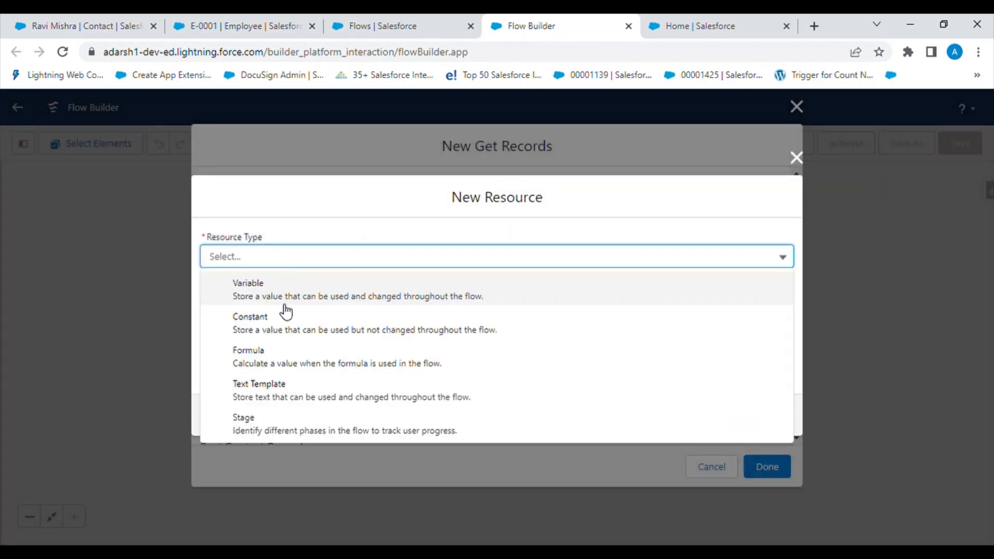
left_click(282, 303)
left_click(282, 284)
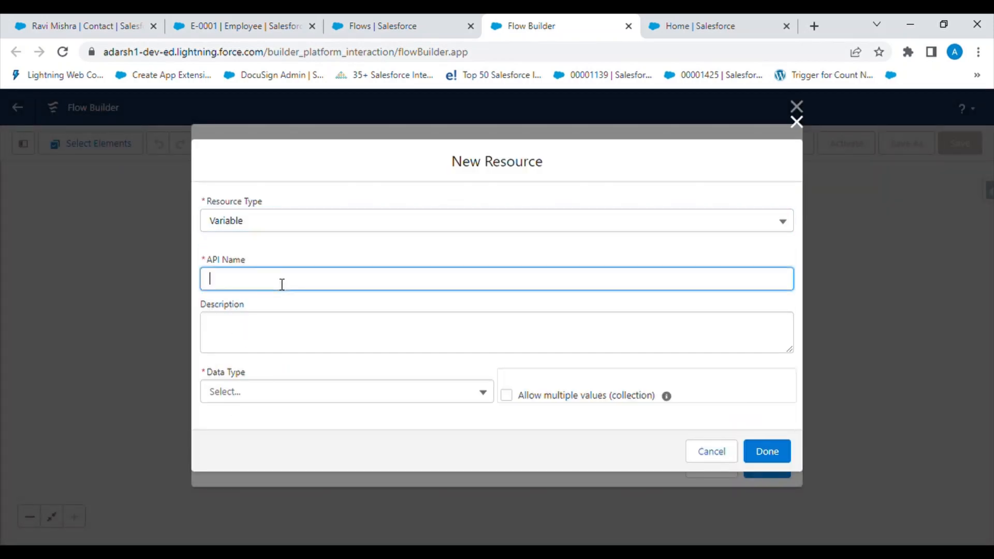
type("recordId")
left_click(327, 319)
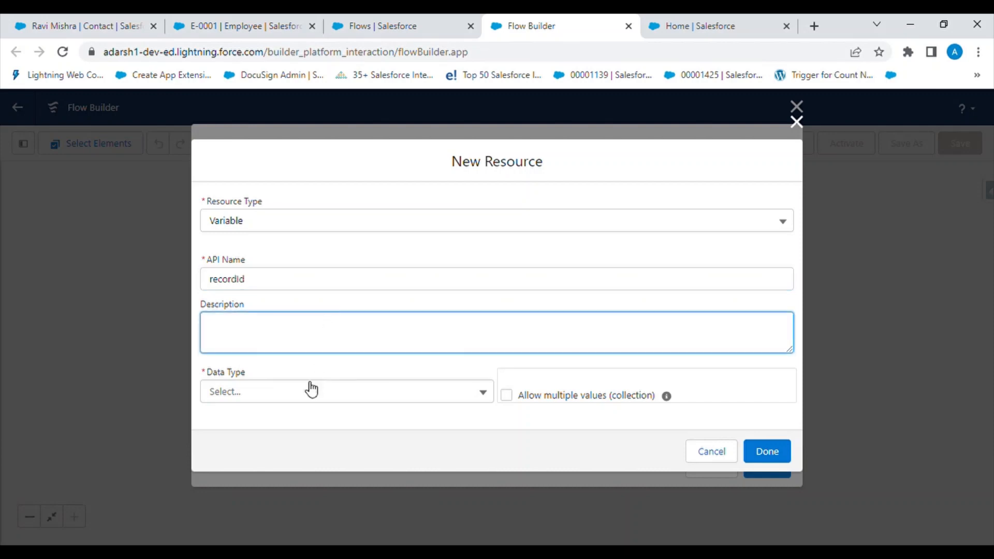
type("to store contac")
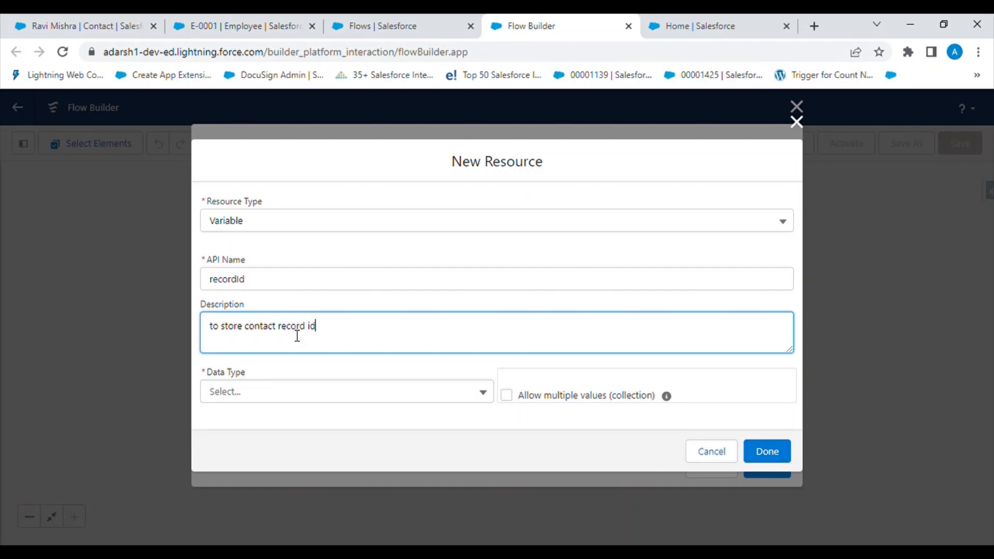
type("t record id")
Give the recordId variable the Text data type, make it available for input and save it as the filter value
left_click(299, 395)
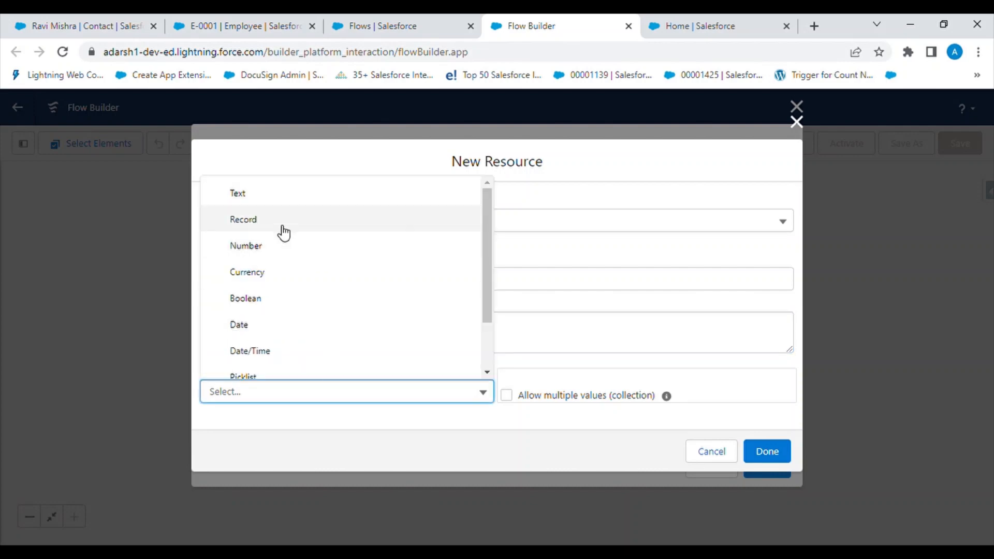
left_click(260, 202)
scroll(414, 348, "down", 1)
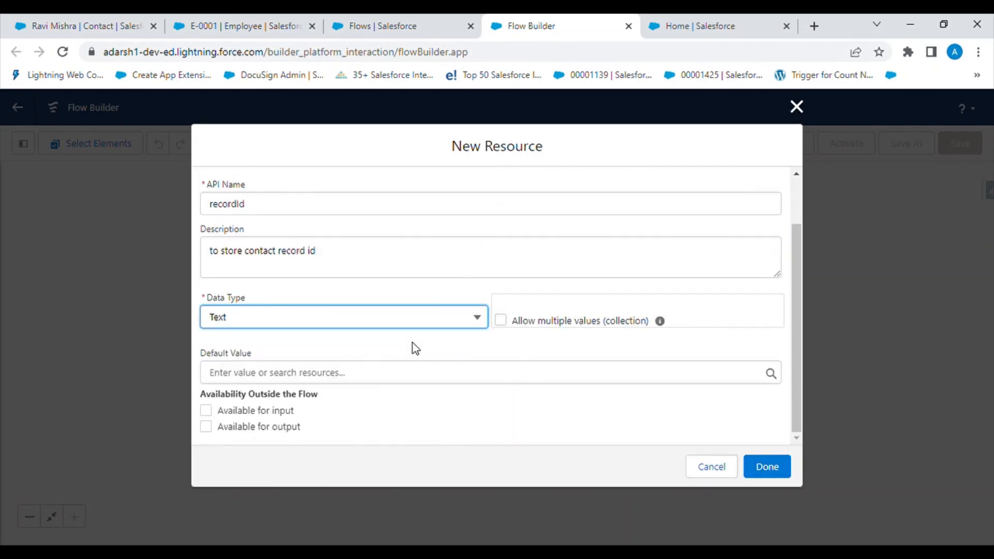
left_click(207, 412)
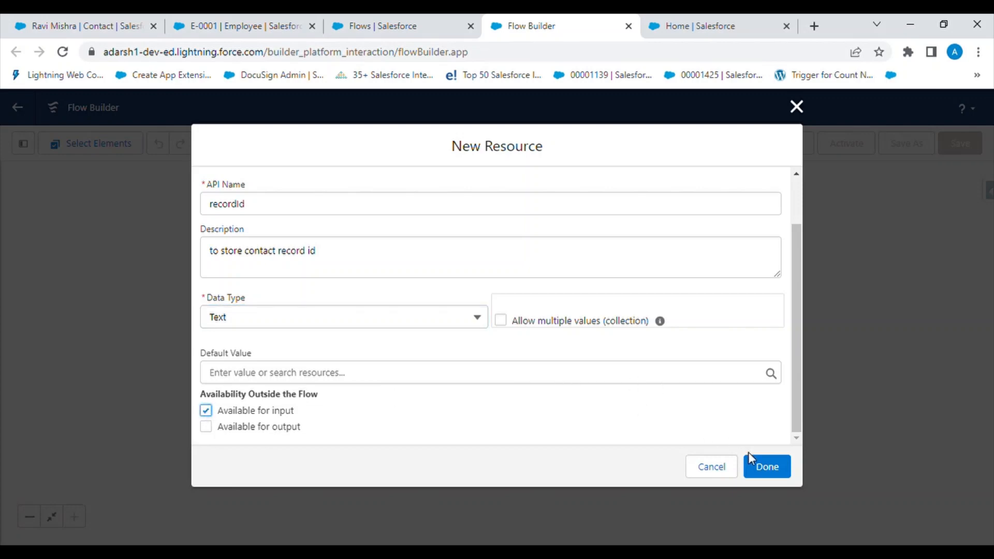
left_click(774, 470)
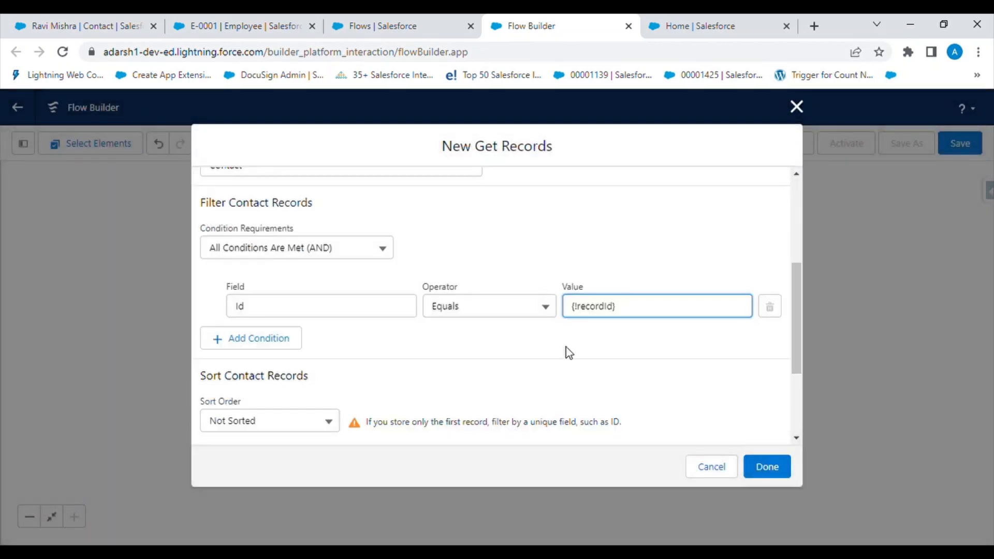
Review the Get Contact Data element's filter and record storage settings and save the element to the flow
scroll(546, 369, "down", 3)
scroll(546, 369, "up", 7)
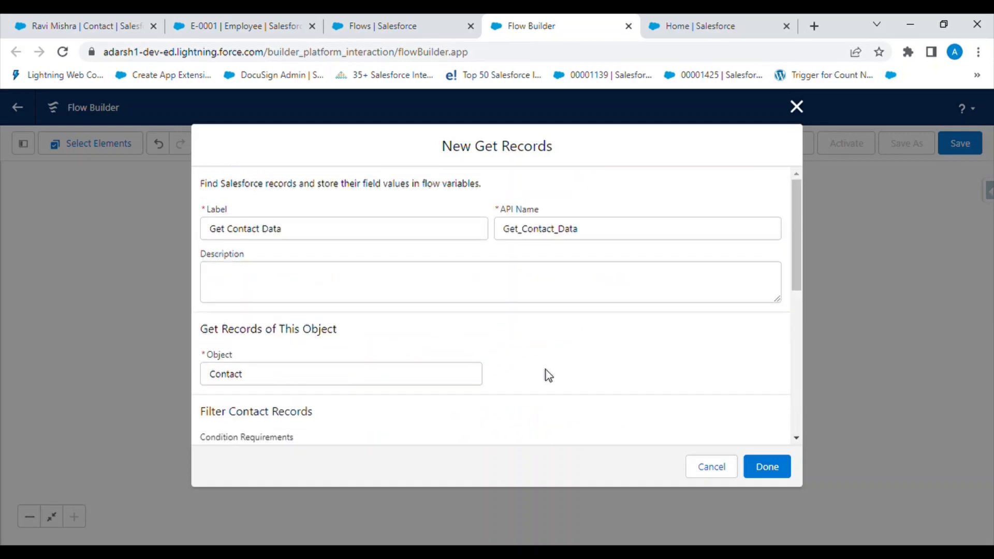
scroll(676, 351, "down", 7)
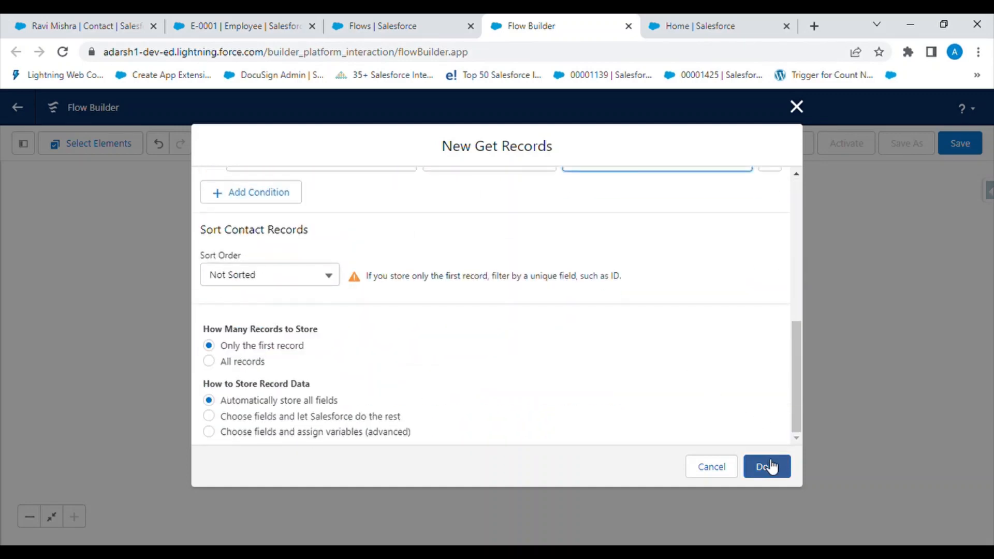
scroll(653, 295, "up", 2)
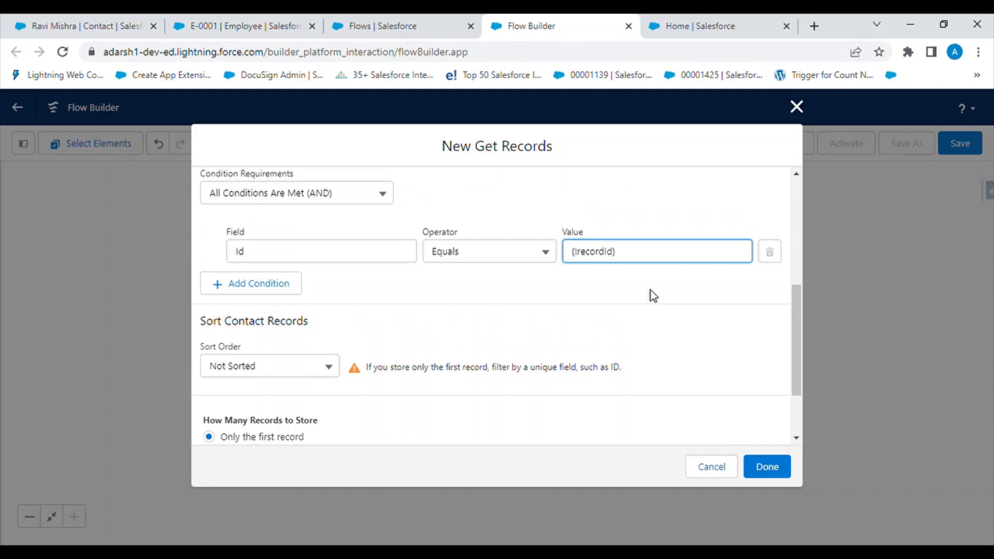
left_click(768, 466)
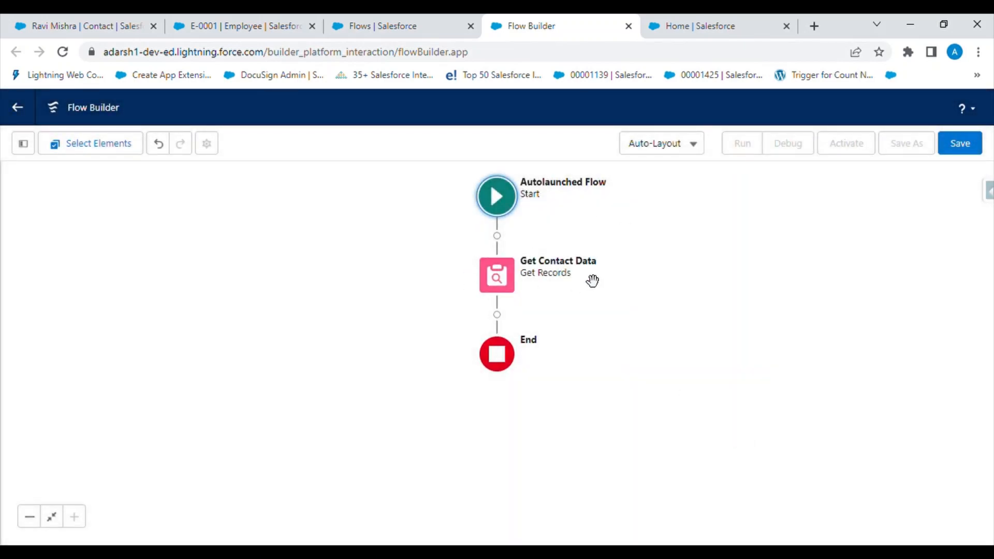
Add a Get Records element labelled "Get Employee Record" after Get Contact Data, with Employee as its object
left_click(502, 315)
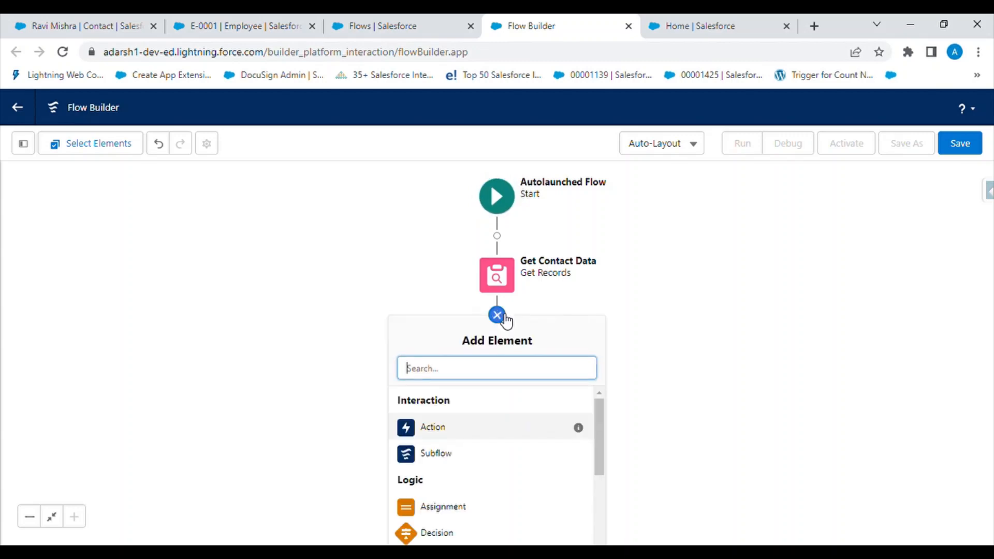
type("get")
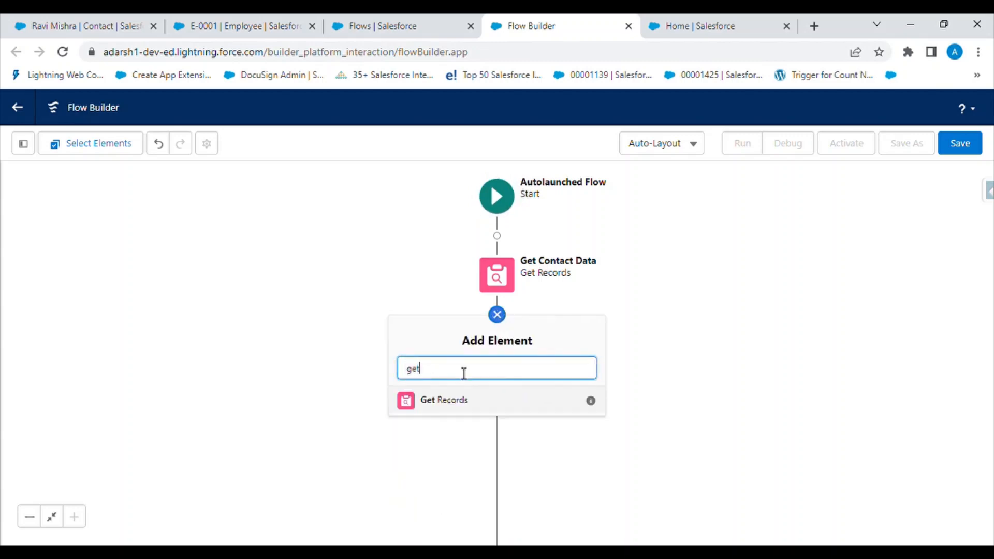
left_click(449, 405)
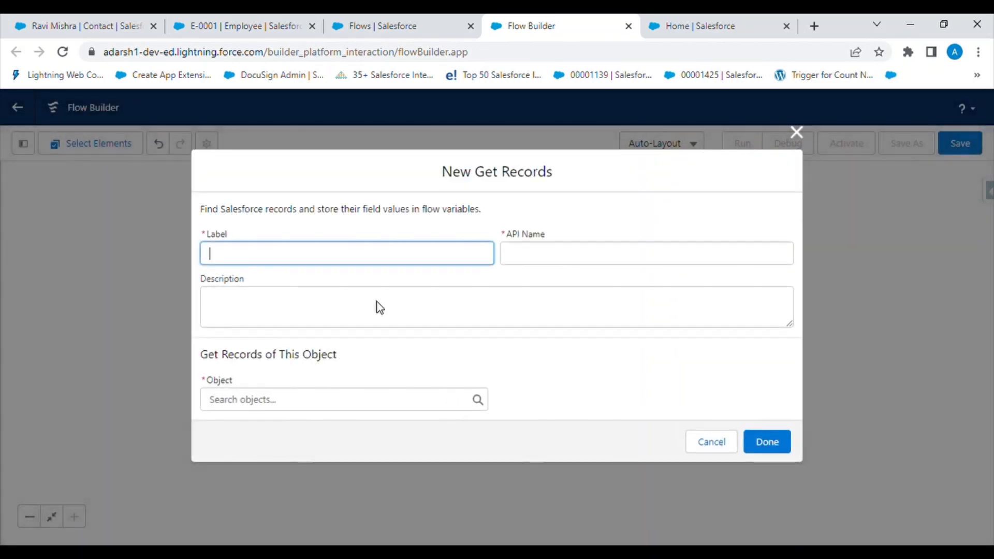
type("Get E")
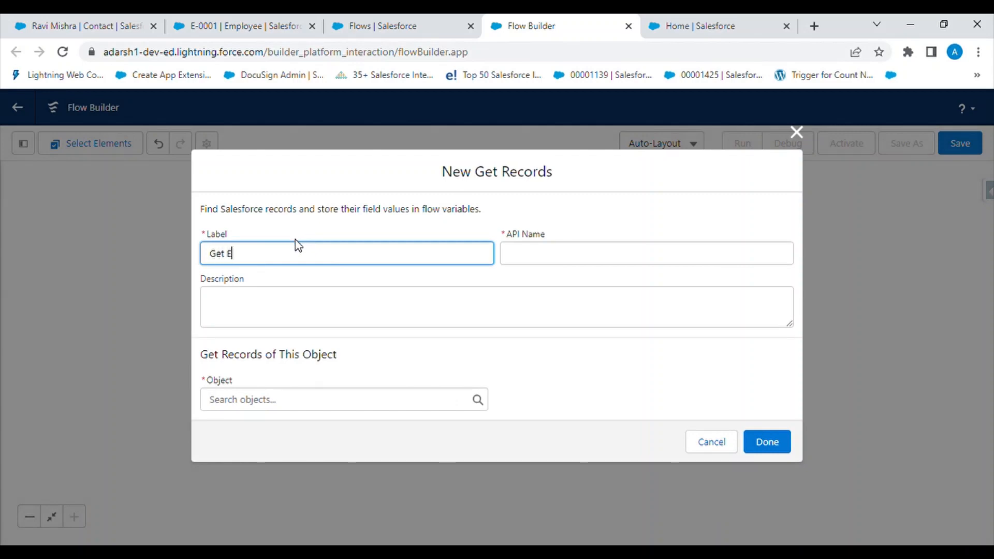
type("mploytee Record")
left_click(337, 273)
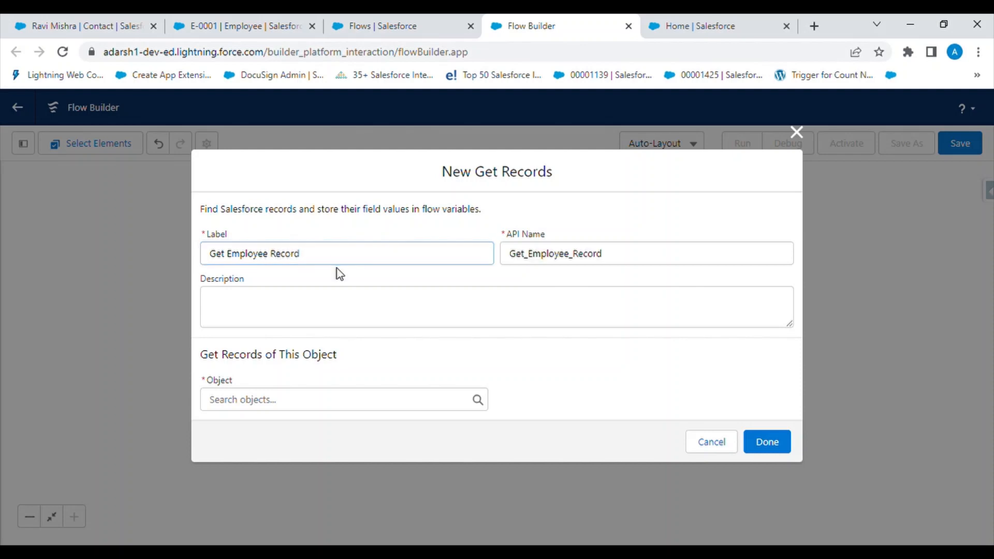
left_click(304, 400)
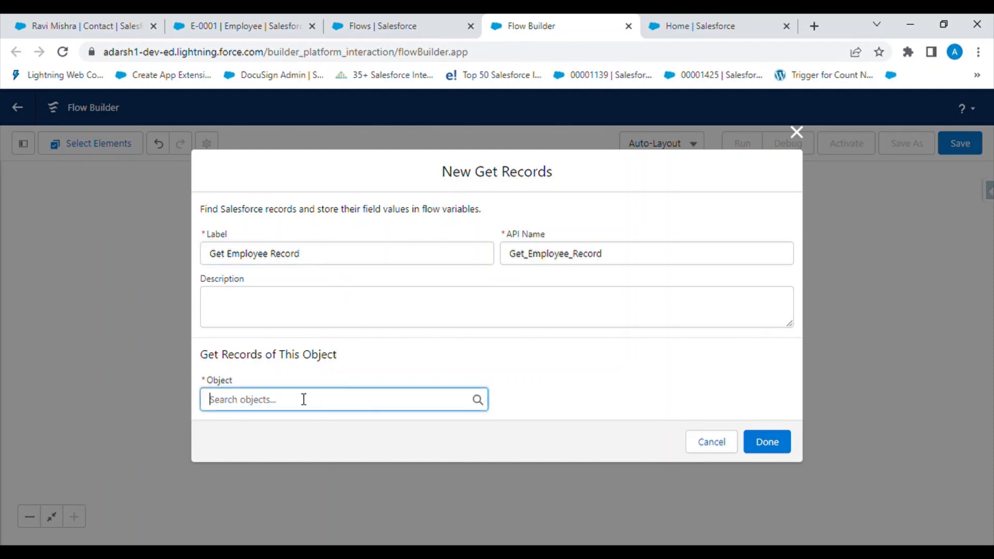
type("emp")
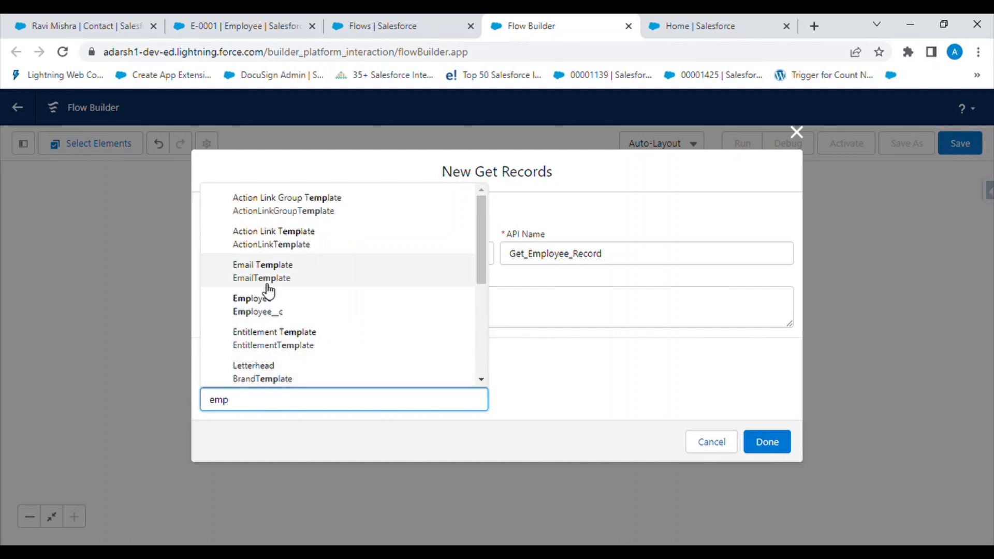
left_click(268, 308)
Filter the Employee records where Employee_Aadhar__c equals the Employee_Aadhar__c field of the contact from Get_Contact_Data
scroll(296, 307, "down", 4)
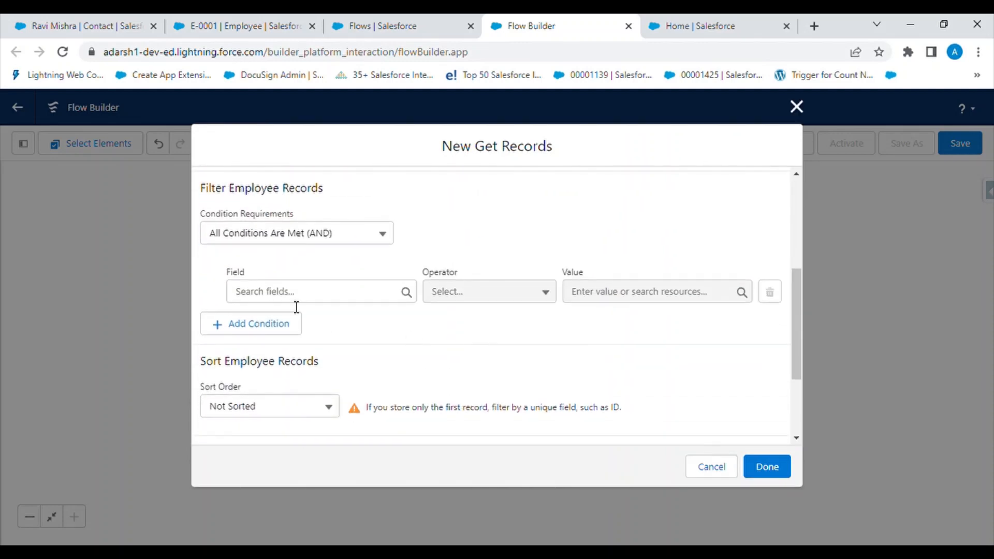
left_click(297, 299)
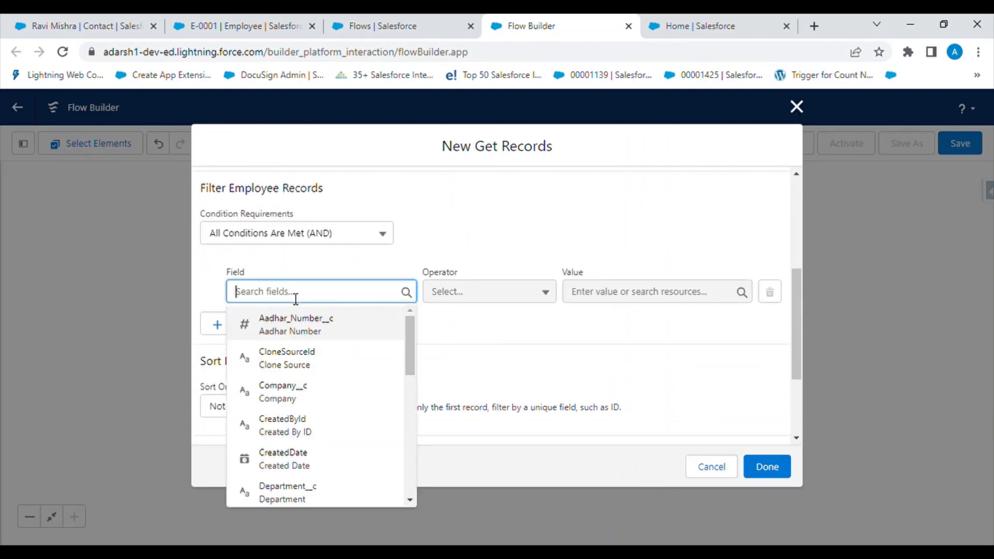
type("emplo")
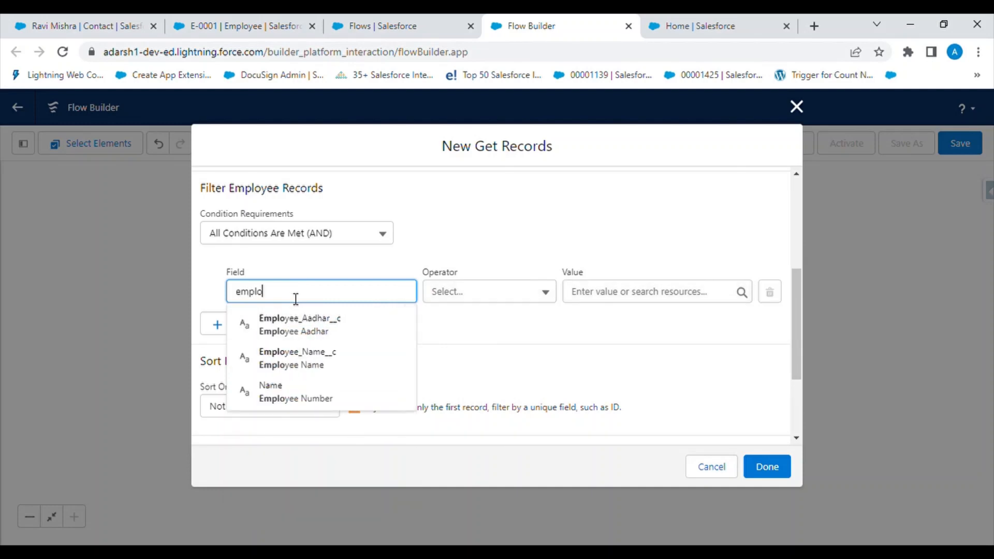
left_click(320, 335)
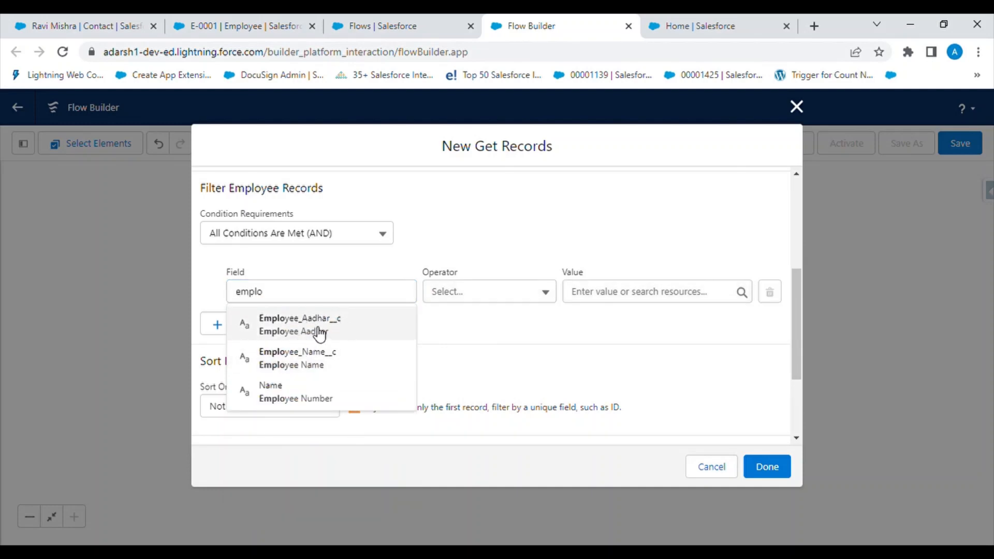
left_click(626, 297)
scroll(637, 409, "down", 3)
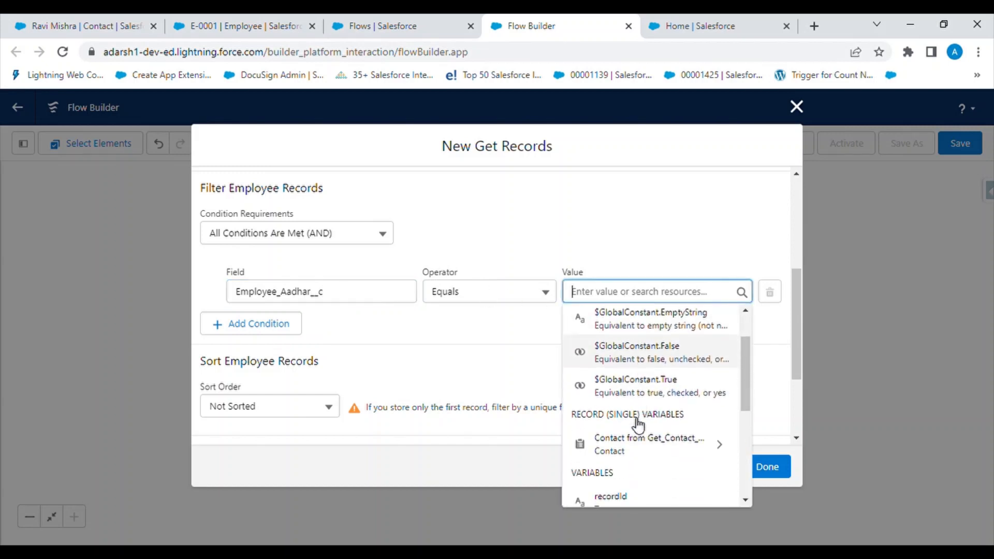
left_click(625, 425)
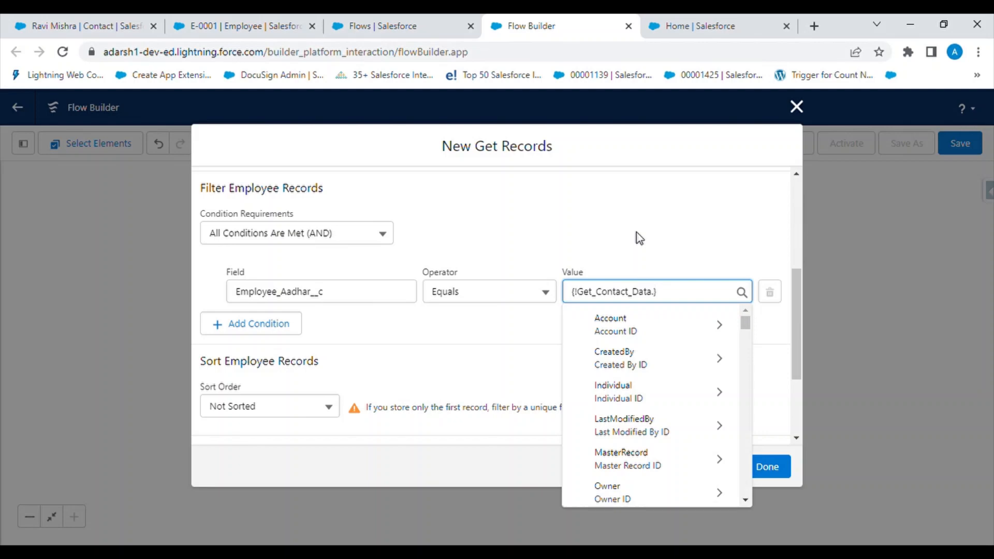
type("emp")
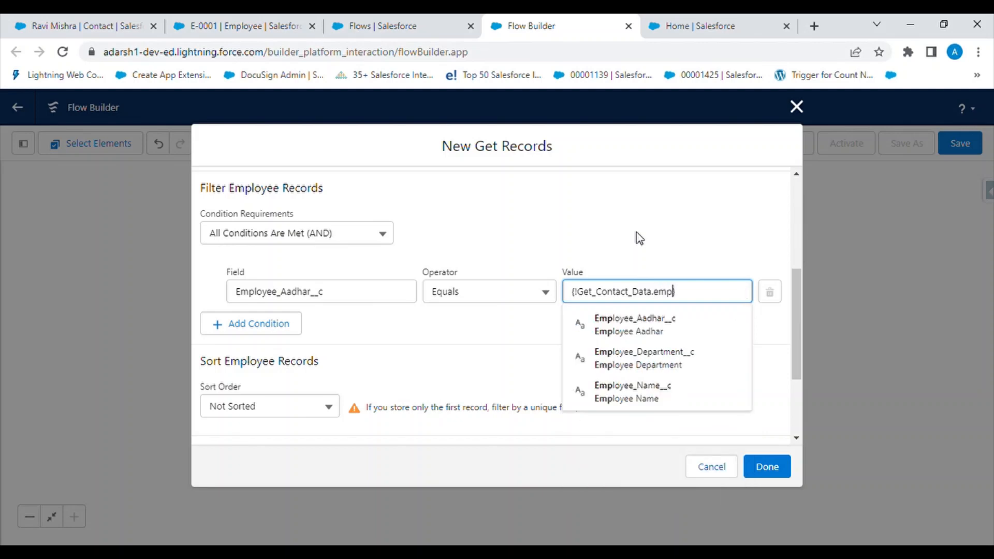
left_click(630, 338)
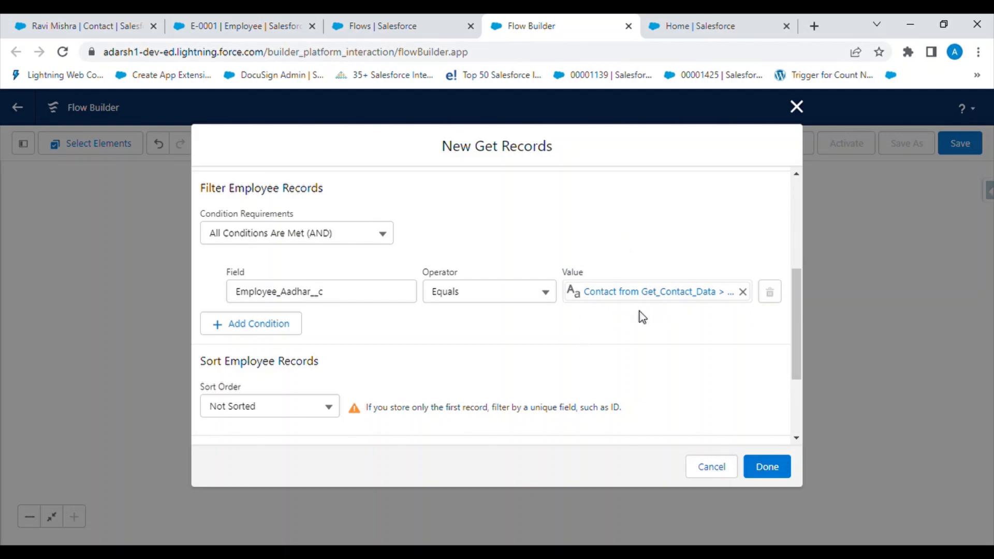
Review the Get Employee Record element's filter and storage settings and save the element to the flow
scroll(621, 340, "down", 2)
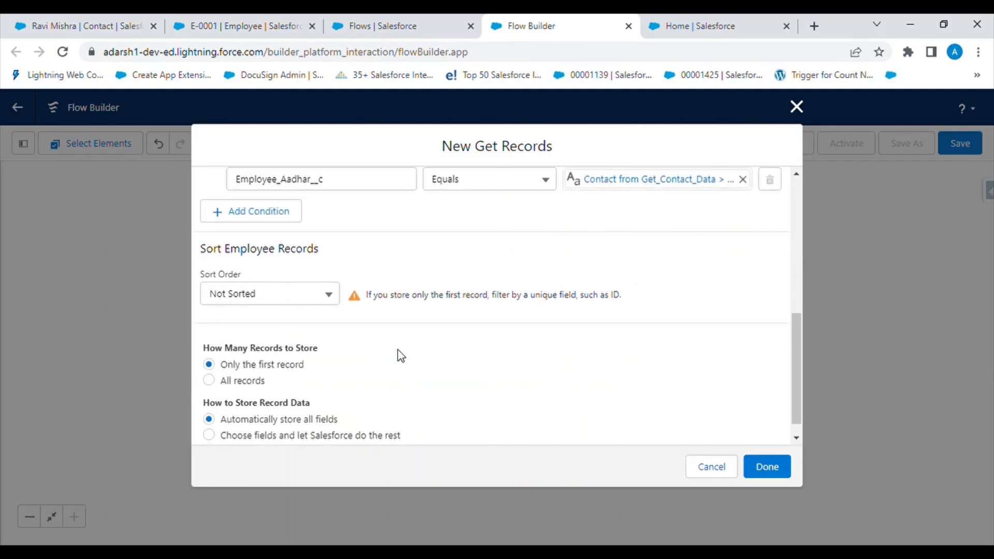
scroll(399, 355, "up", 4)
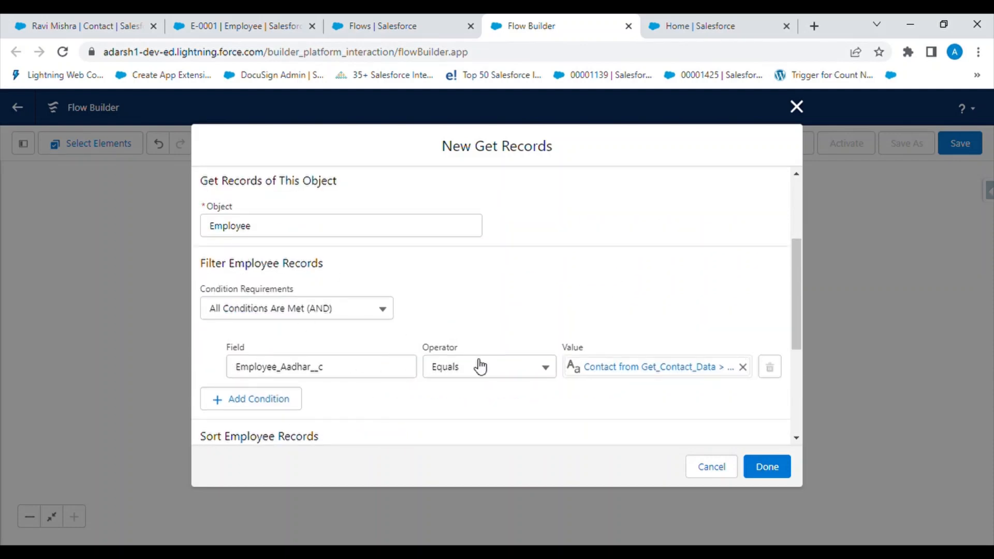
scroll(592, 330, "down", 3)
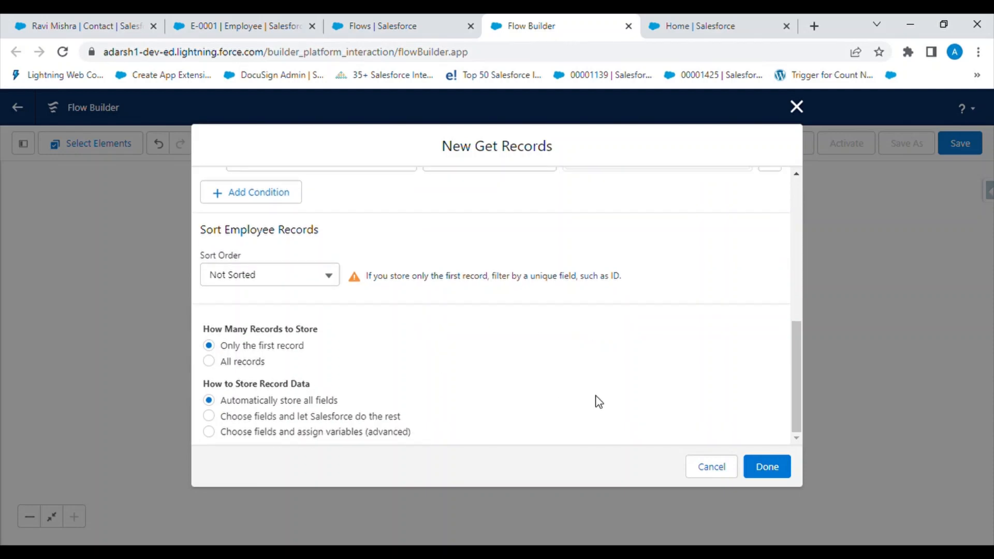
left_click(776, 472)
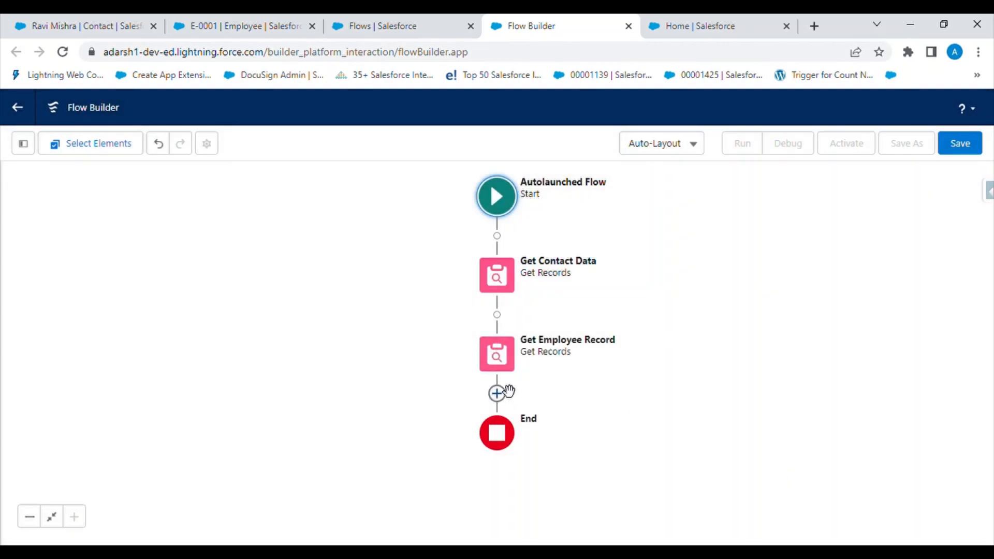
Compare the employee information on the contact record with the fields of employee record E-0001
left_click_drag(506, 388, 504, 316)
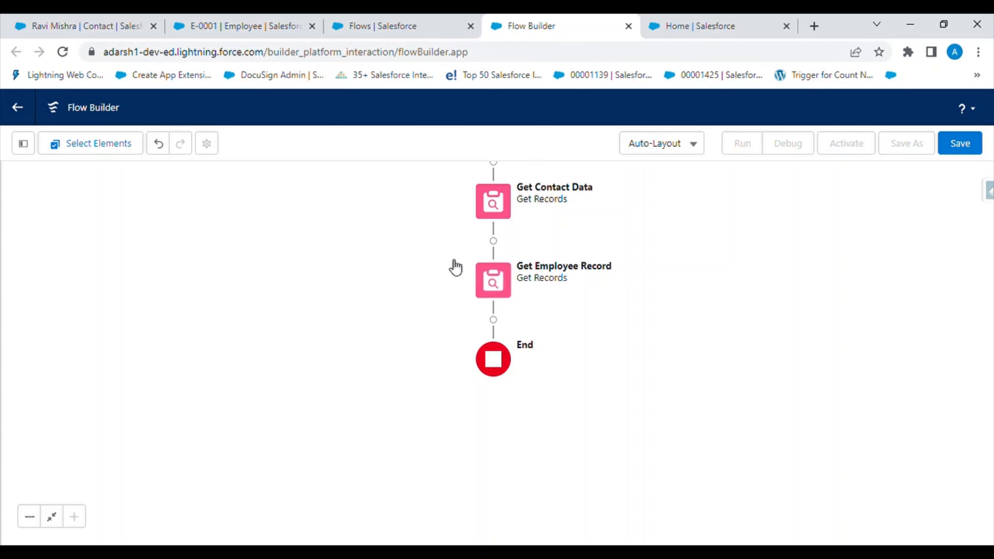
left_click(117, 21)
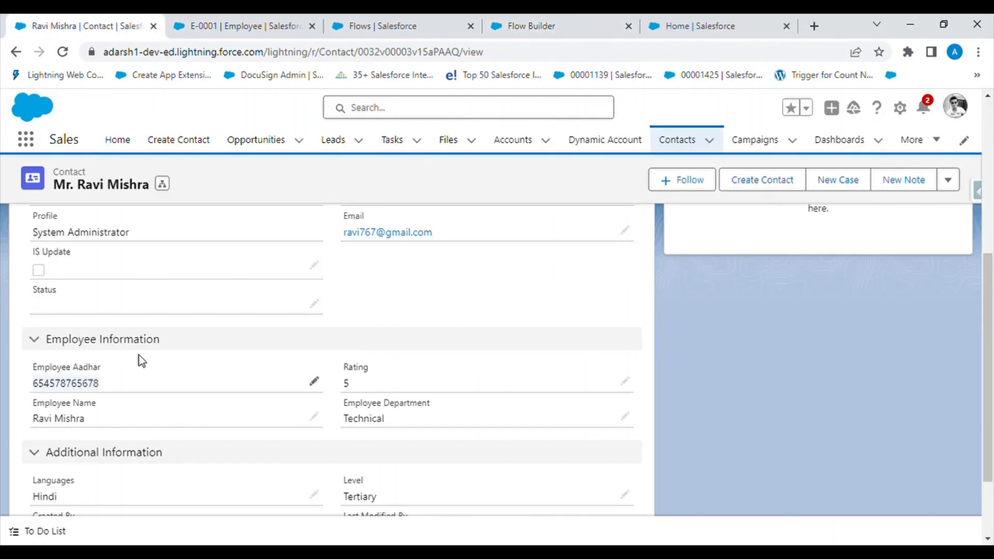
left_click(245, 16)
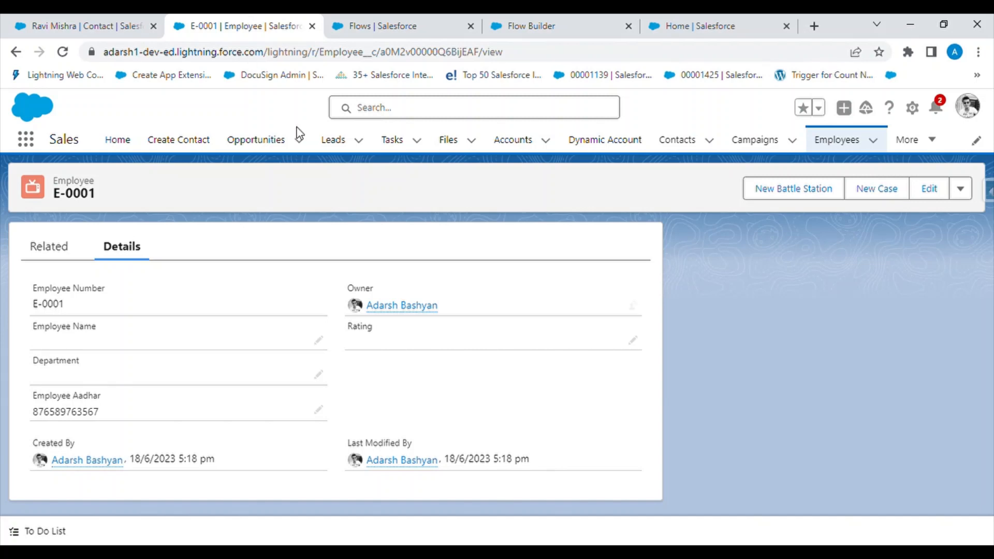
View the list of all Employee records and return to the flow
left_click(844, 139)
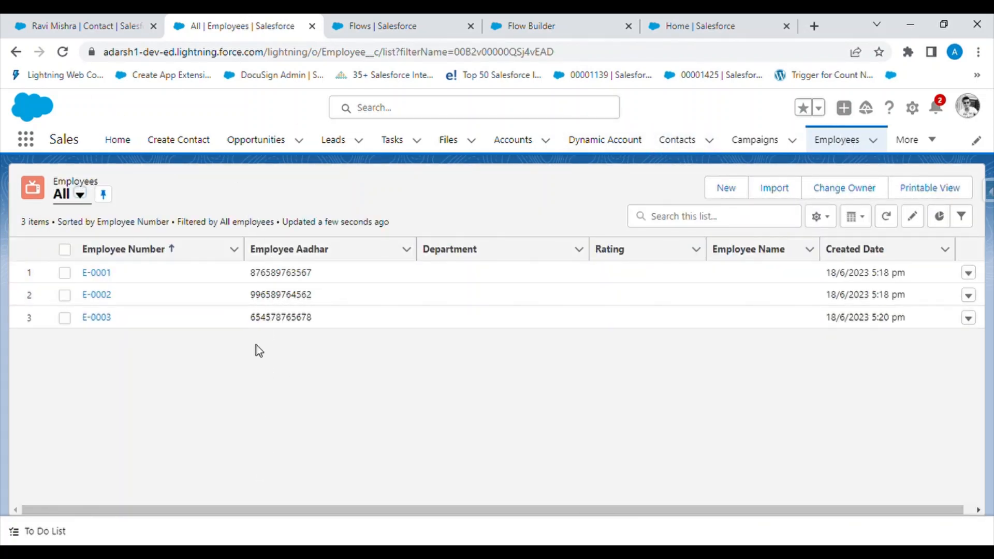
left_click(591, 20)
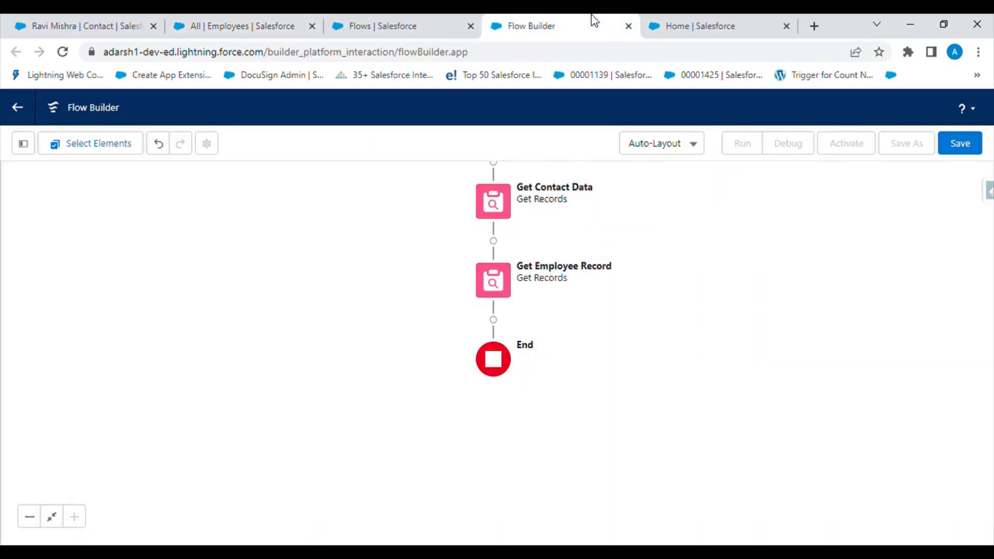
Add a Decision element labelled "Take Decision" after the Get Employee Record element
left_click(495, 325)
type("dec")
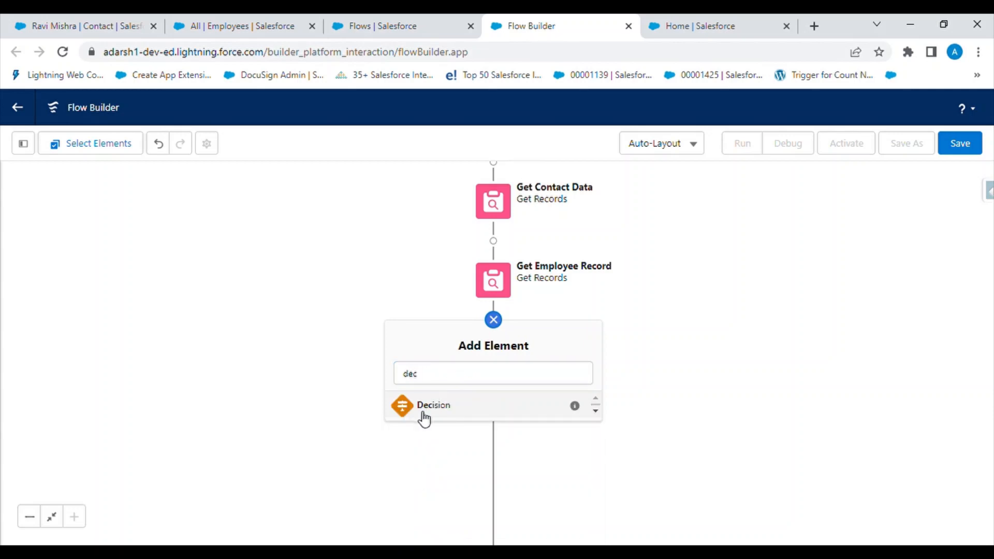
left_click(424, 417)
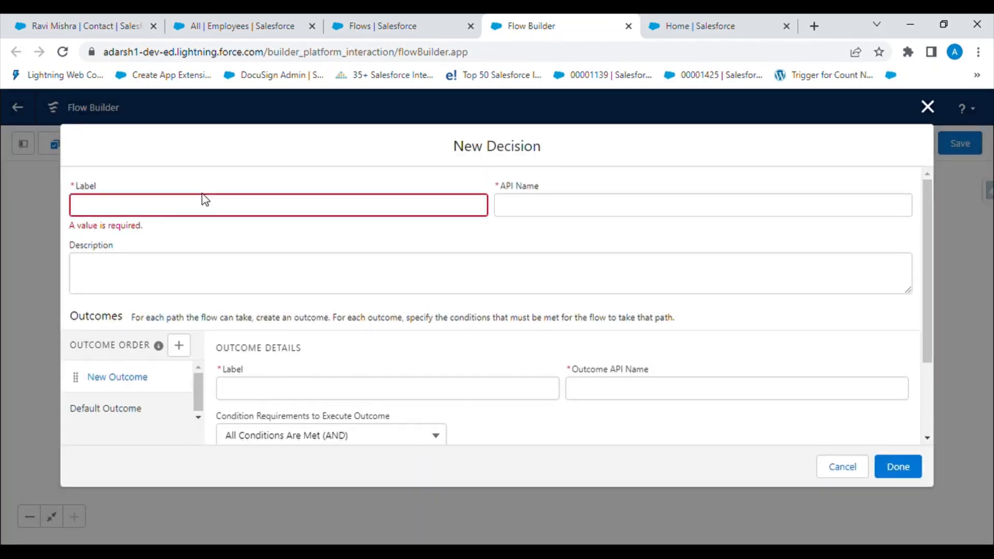
left_click(187, 214)
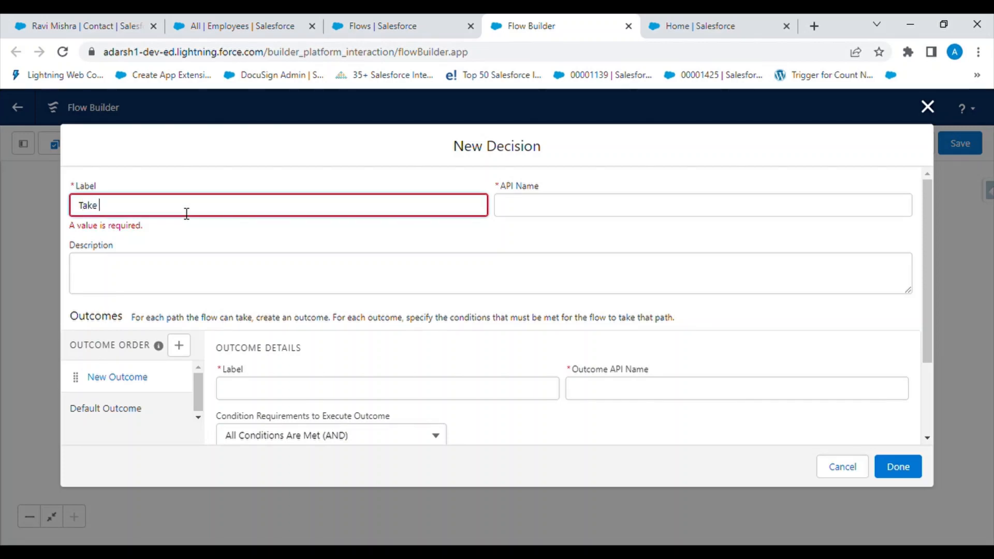
type("Take Decision")
left_click(212, 252)
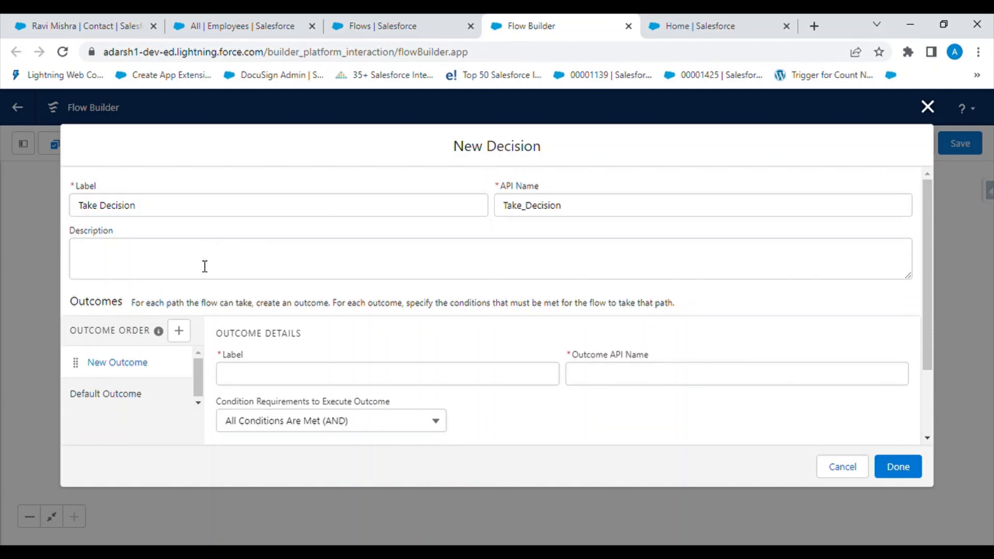
Describe the decision as "To check that Employee record is existing in database or not with corresponding aadhar number"
left_click(163, 268)
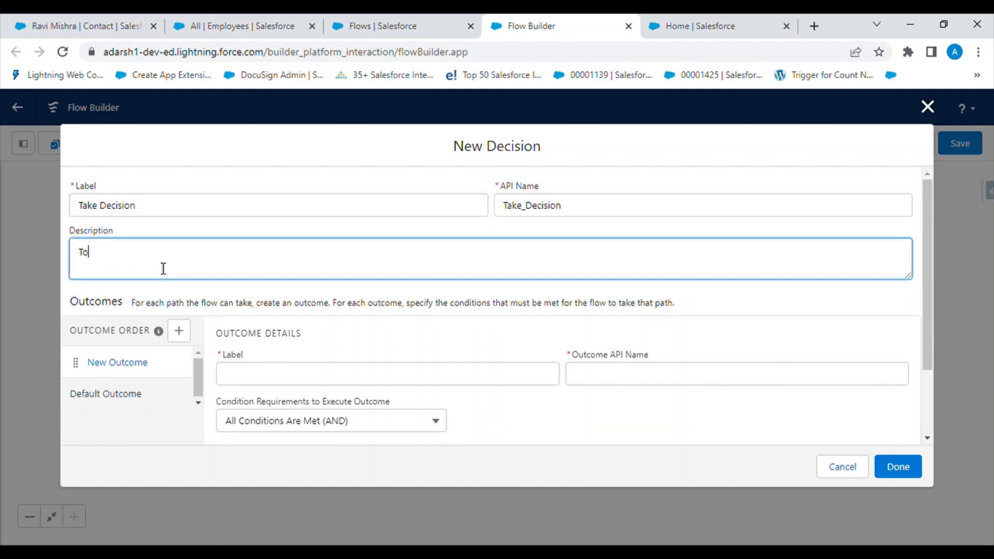
type("To check that Employee")
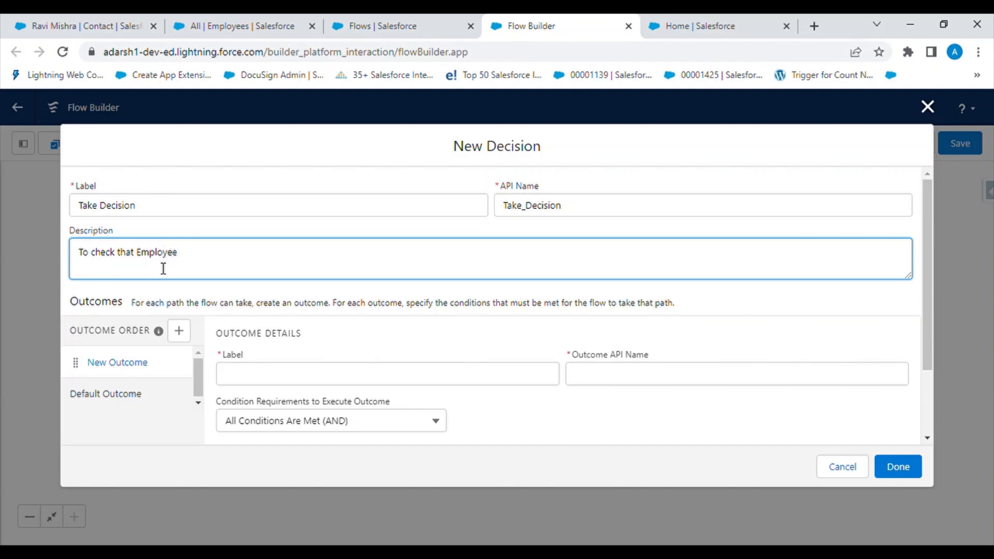
type(" record is existing i")
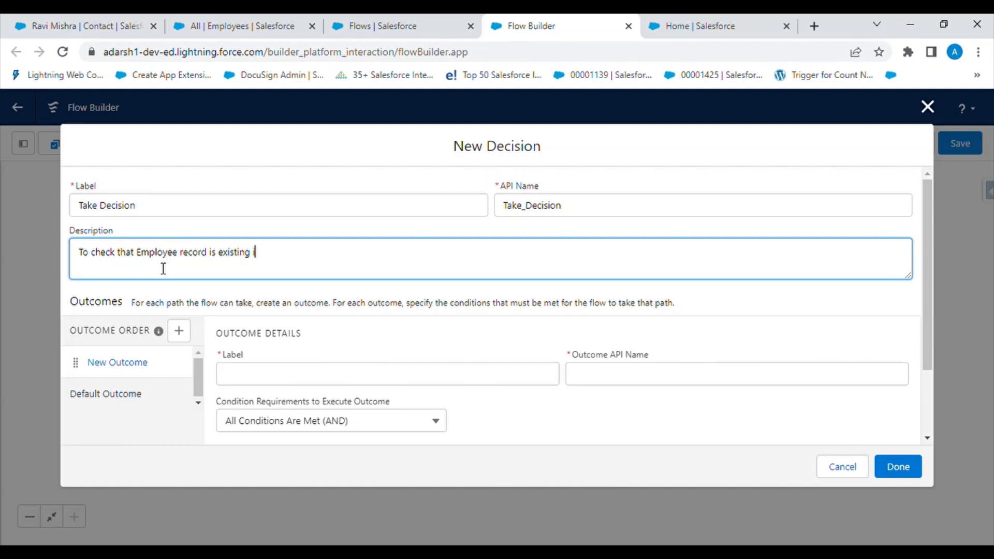
type("n database or not w")
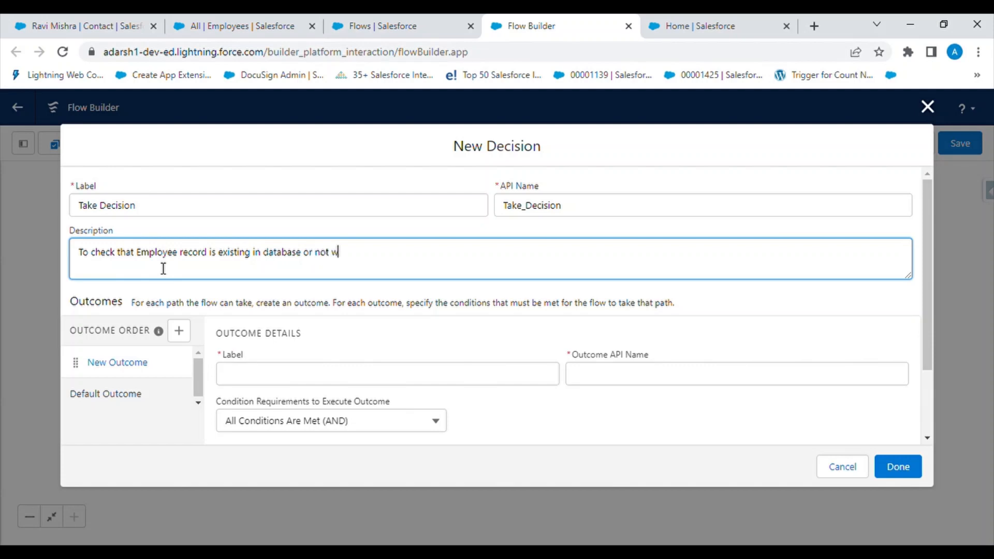
type("ith corresponsdin")
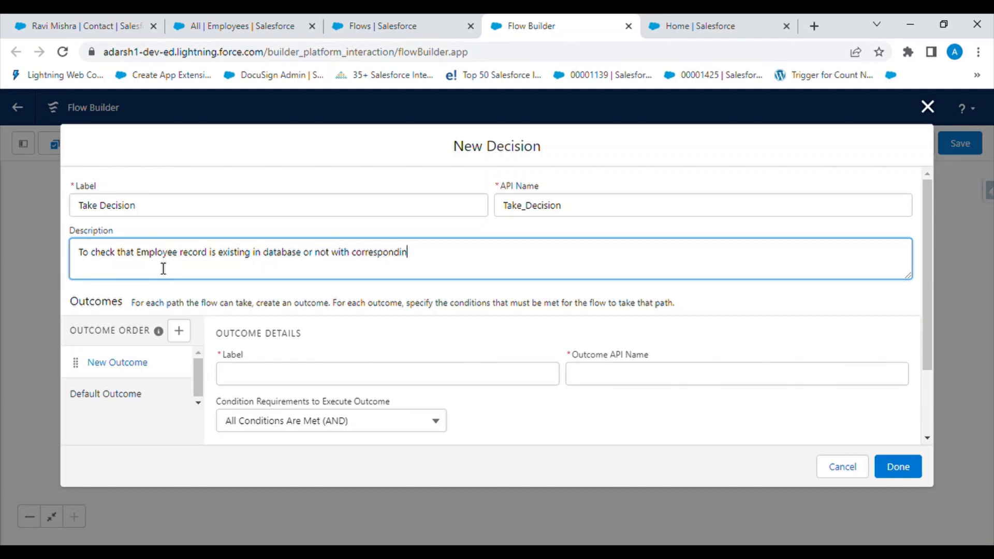
type("g aadhar number")
Label the decision's new outcome "If record exist"
left_click(274, 375)
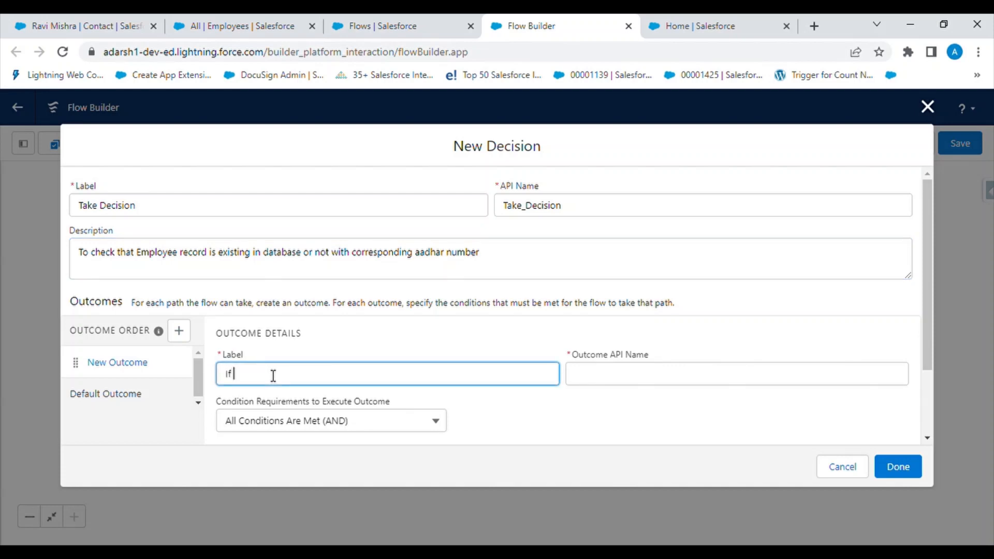
type("If record exist")
left_click(418, 336)
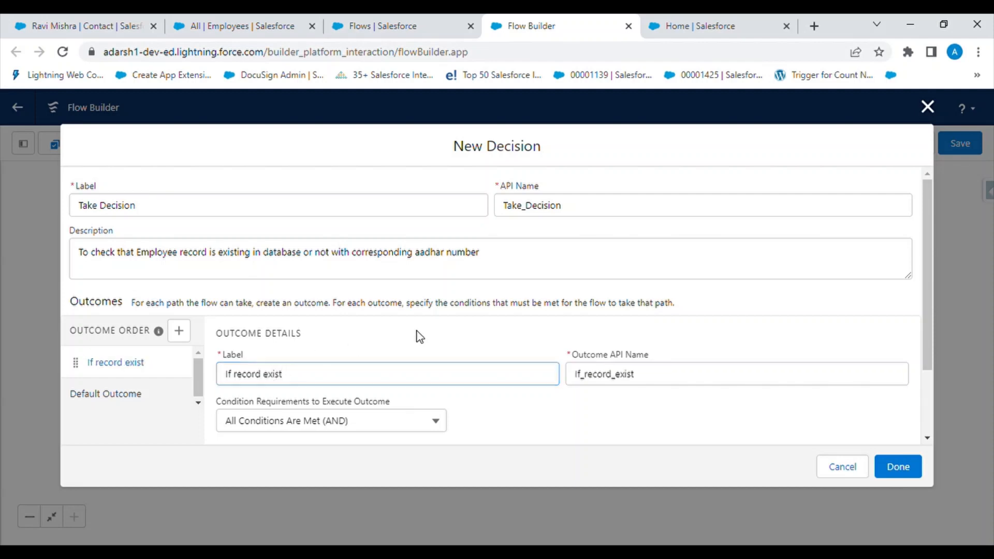
Set the outcome's condition to the Id of the employee from Get_Employee_Record, Is Null, False, and save the decision to the flow
scroll(555, 391, "down", 2)
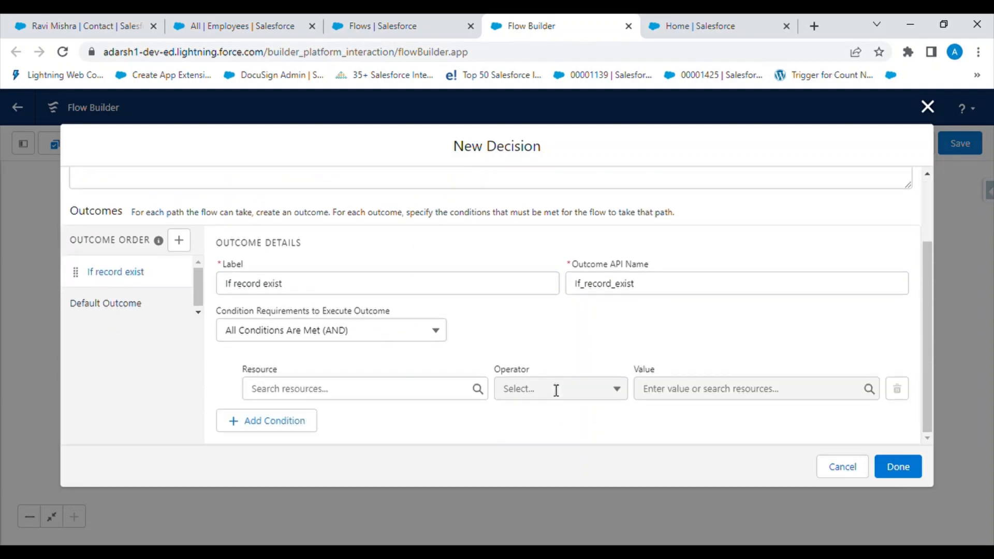
left_click(367, 392)
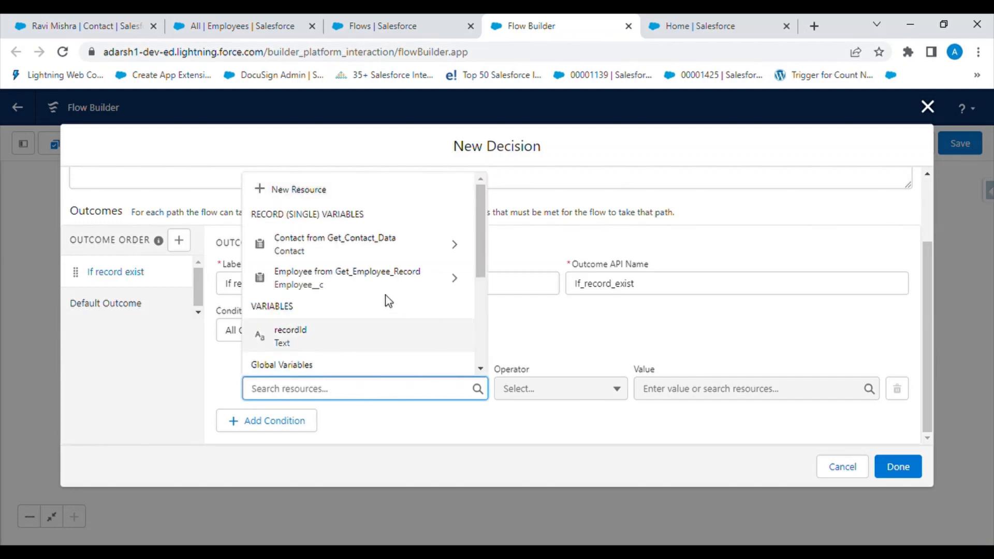
left_click(374, 282)
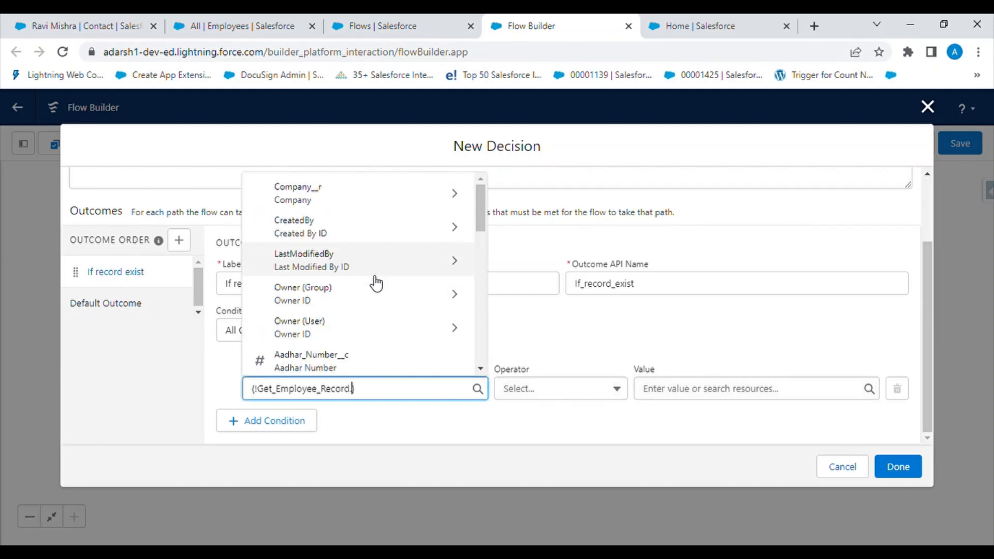
type("id")
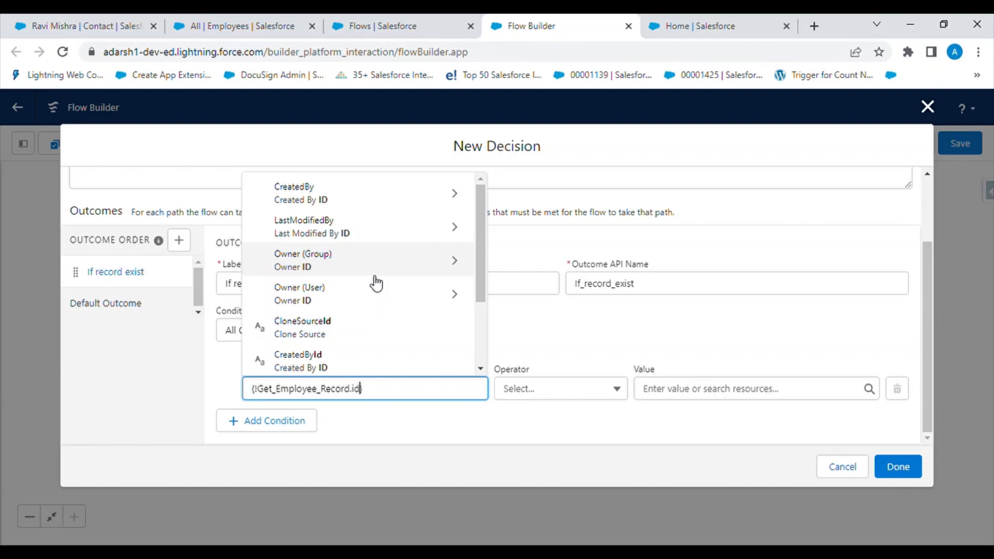
left_click(552, 334)
left_click(582, 400)
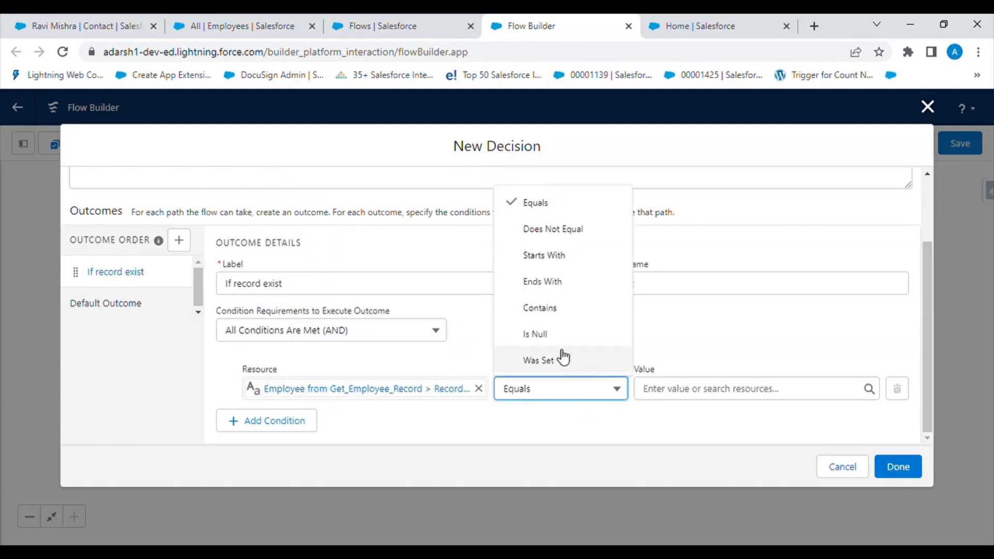
left_click(551, 335)
left_click(695, 392)
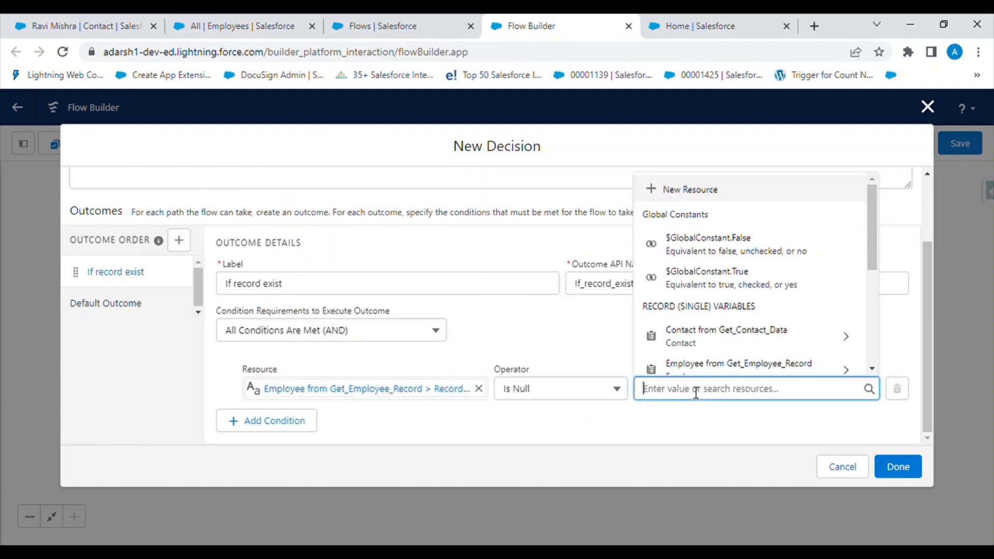
left_click(730, 243)
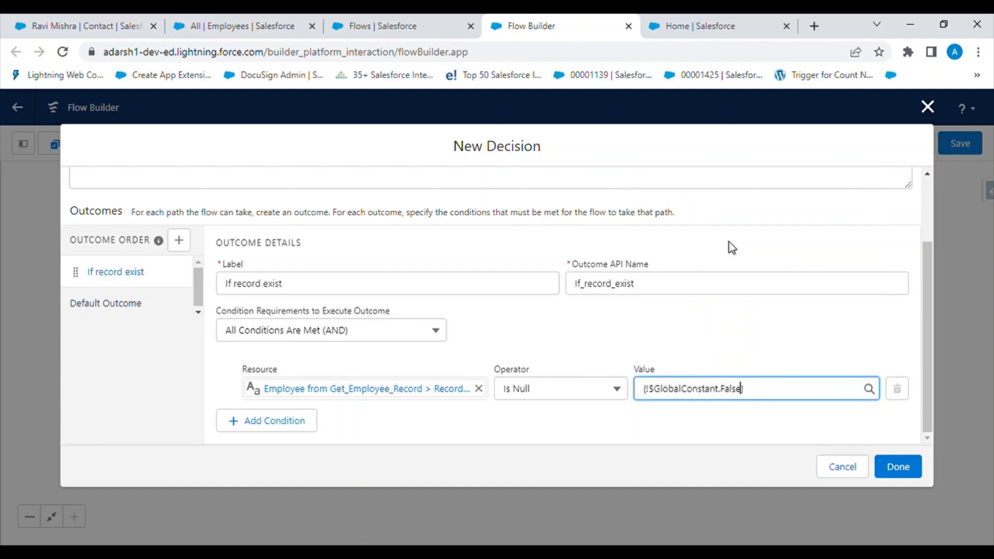
left_click(569, 337)
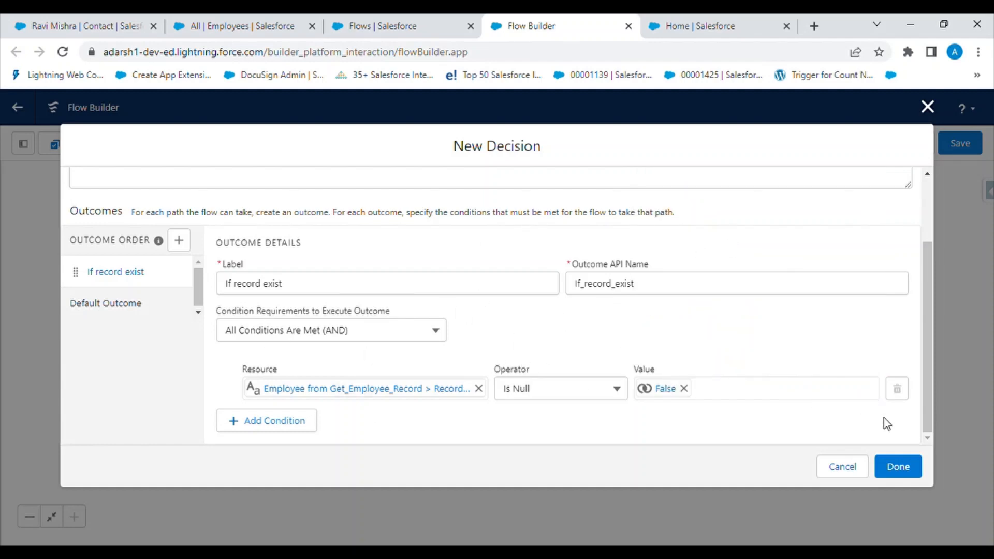
left_click(907, 468)
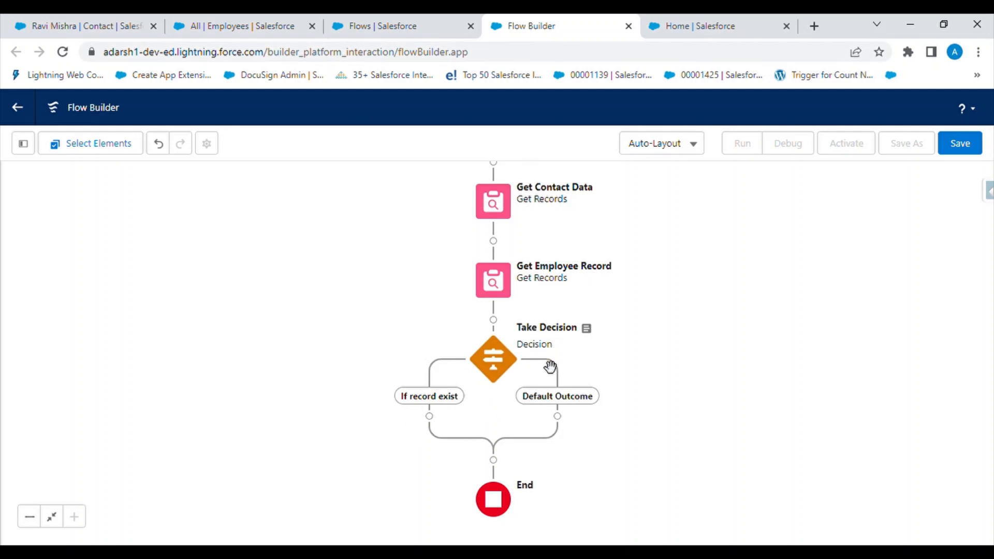
Add an Update Records element labelled "Update Employee Record" on the "If record exist" path
left_click_drag(548, 377, 535, 290)
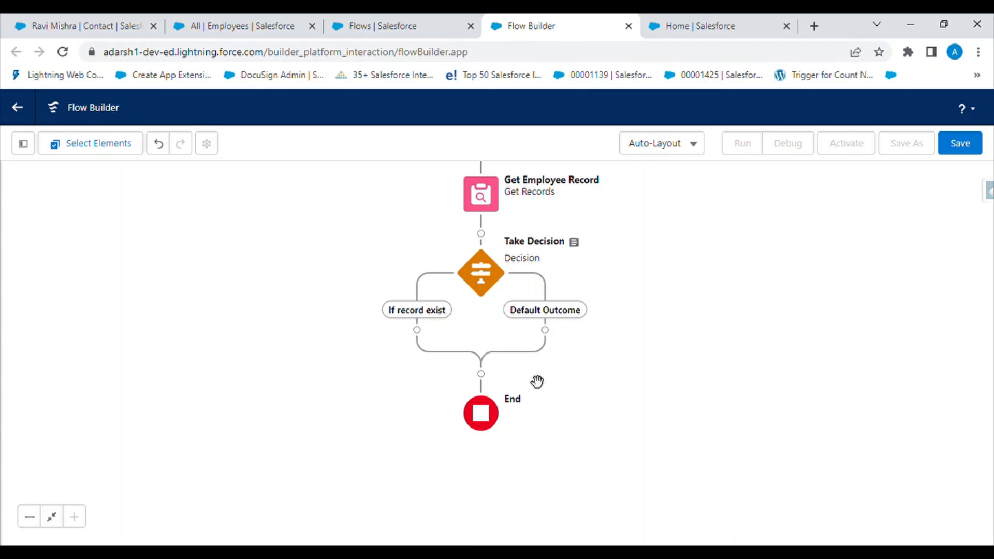
left_click(419, 331)
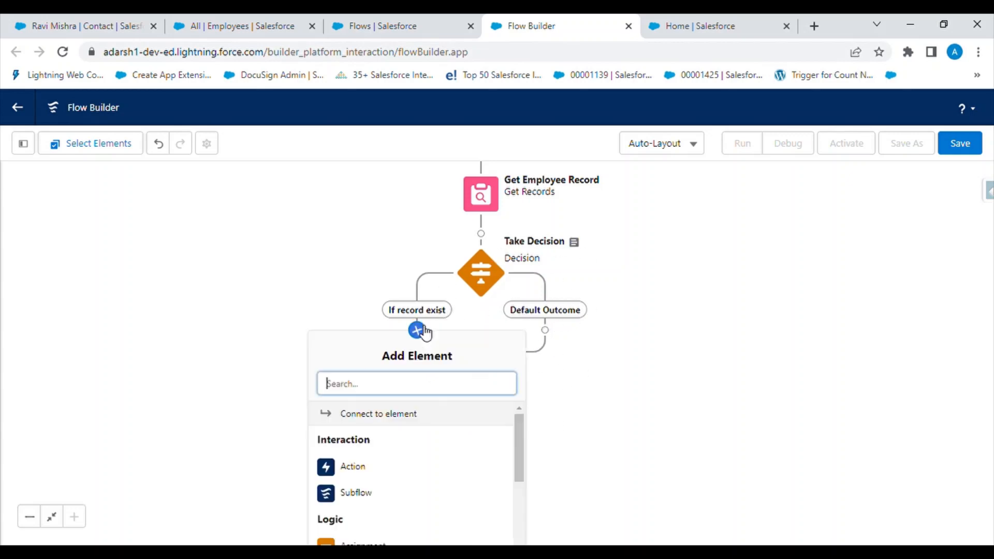
type("upda")
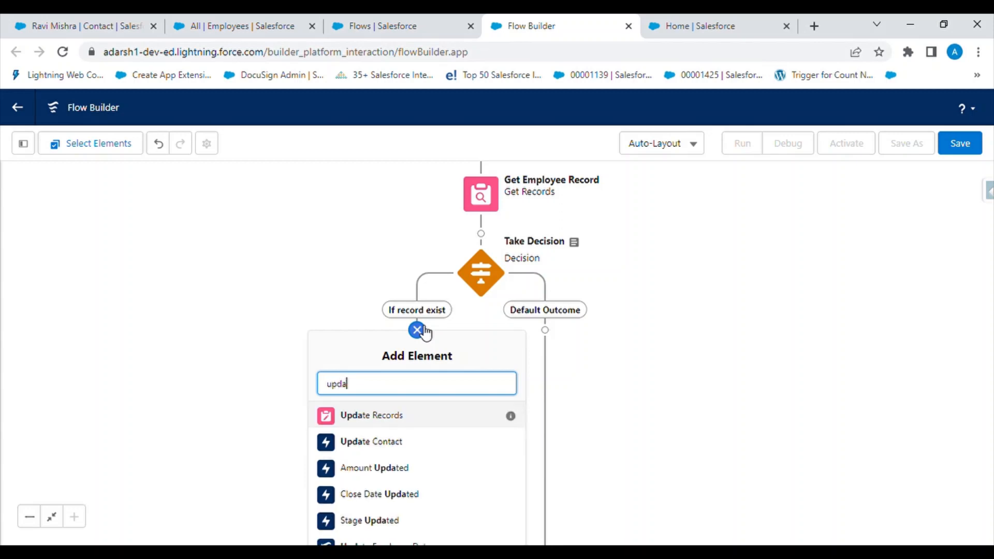
left_click(405, 423)
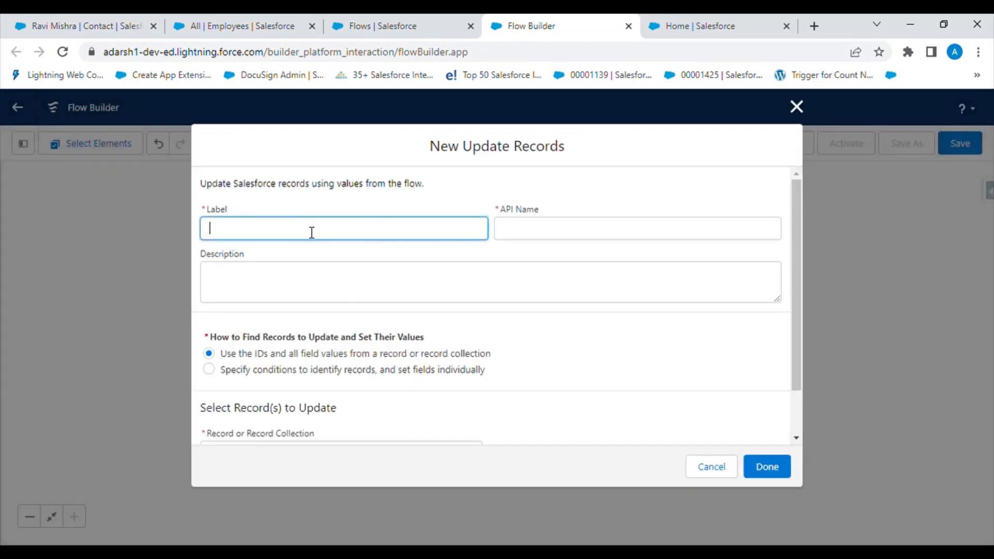
type("Update Employee Record")
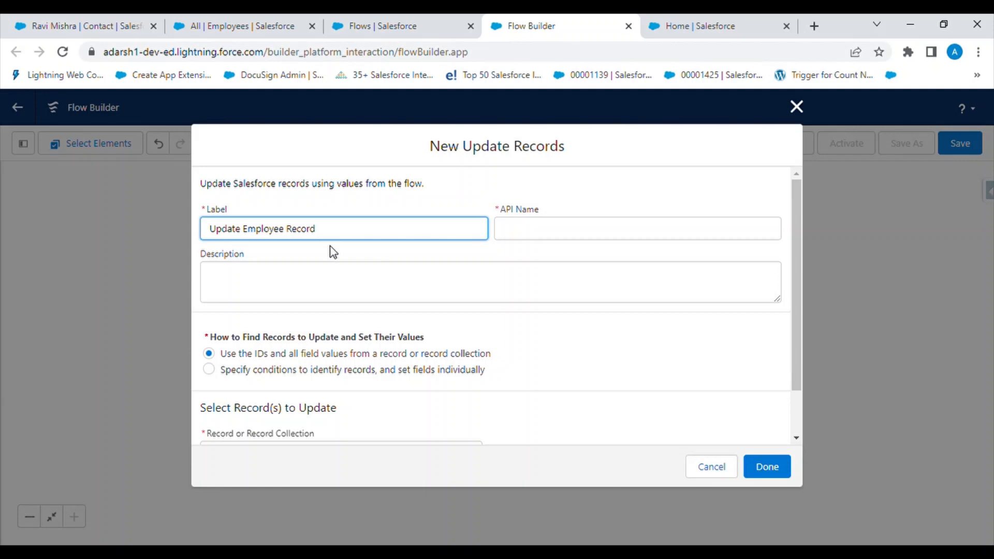
left_click(331, 250)
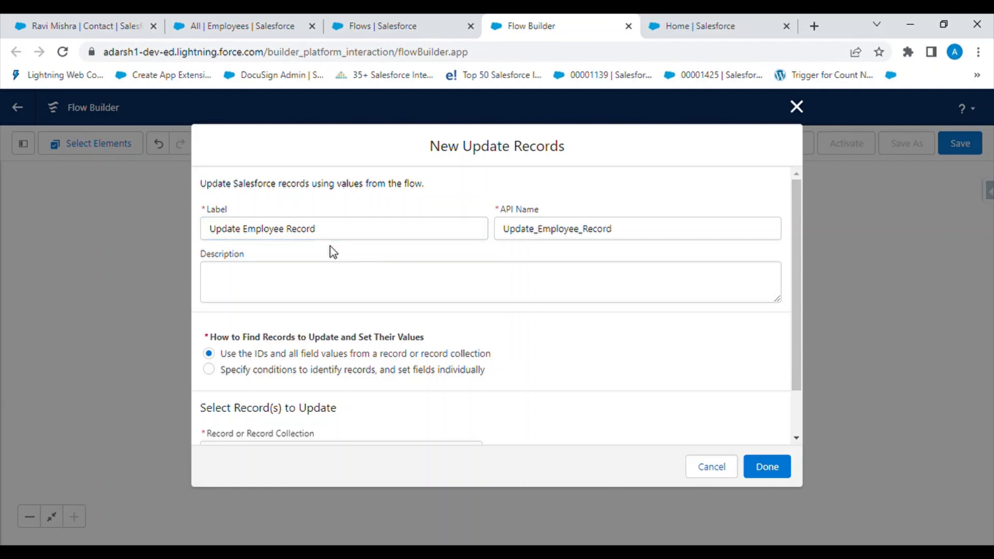
Have the update specify conditions to identify records and set fields individually, with Employee as its object
scroll(359, 318, "down", 1)
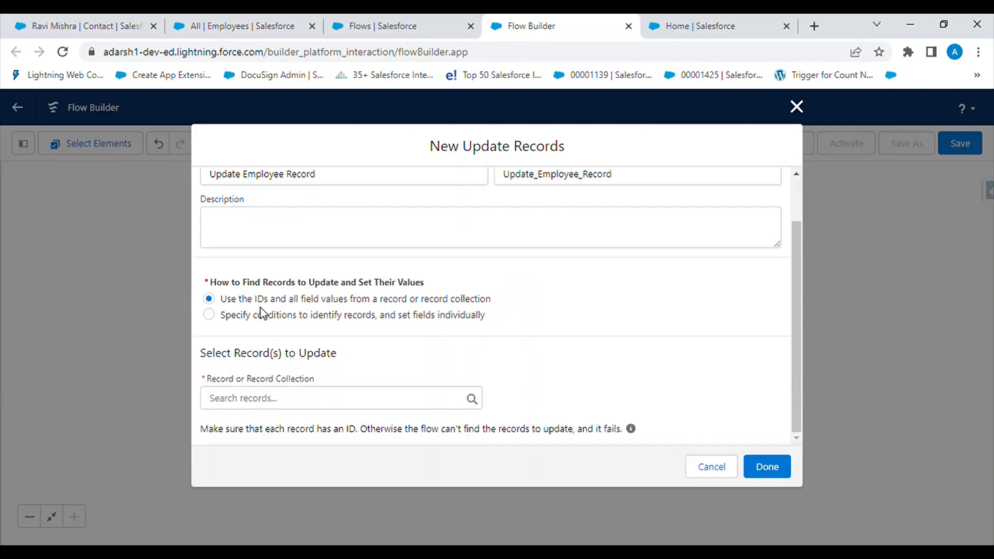
left_click(210, 317)
left_click(276, 432)
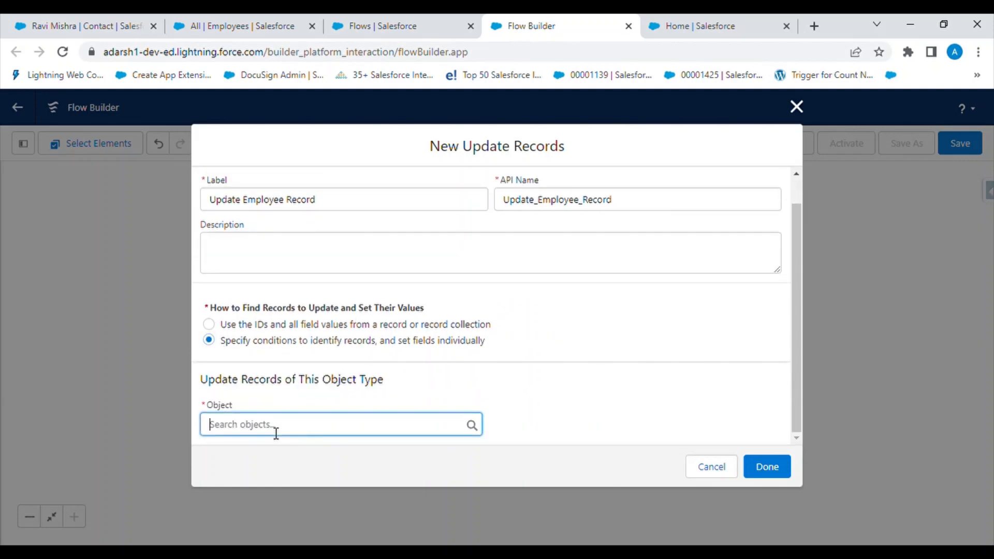
type("emplo")
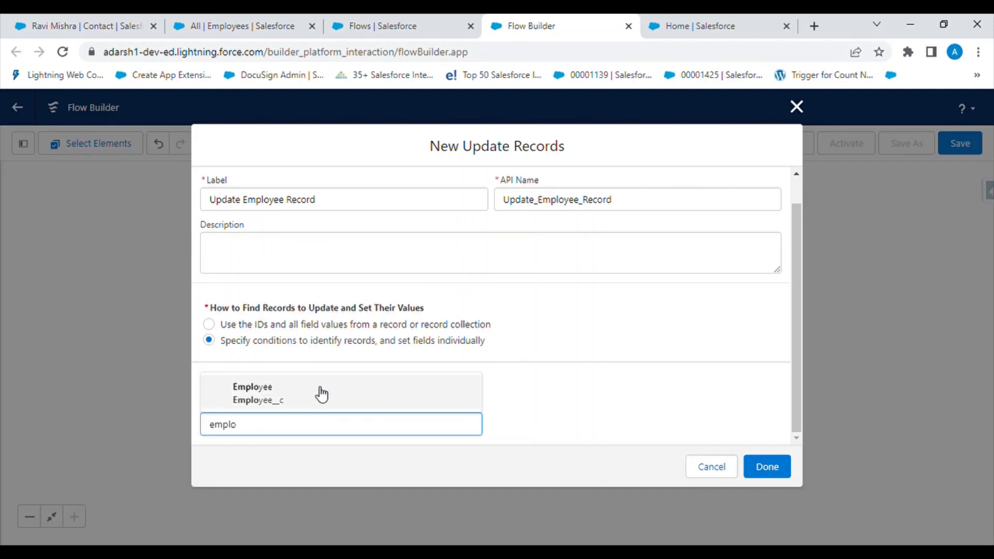
left_click(322, 394)
Filter the employee records to update where Id equals the Id of the employee from Get_Employee_Record
scroll(505, 360, "down", 3)
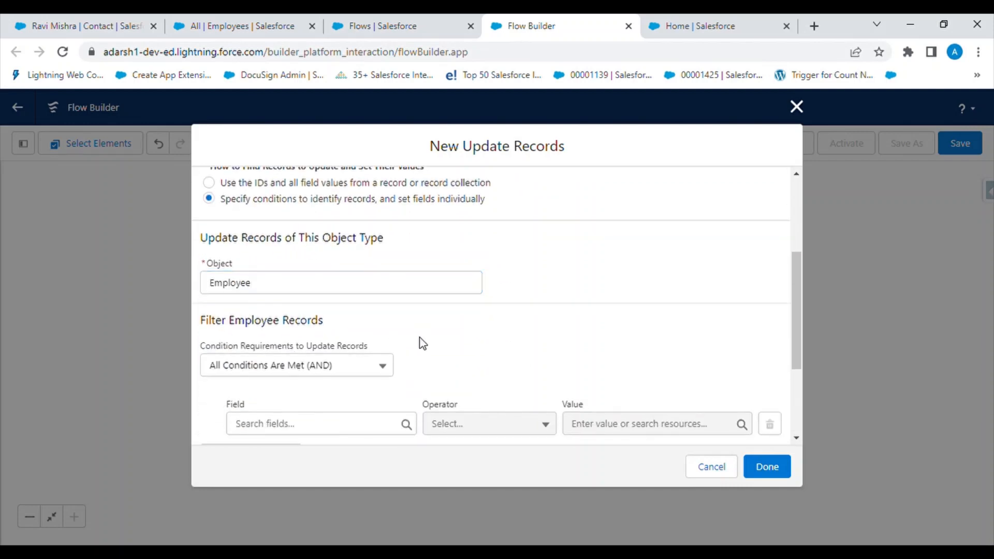
scroll(454, 329, "down", 2)
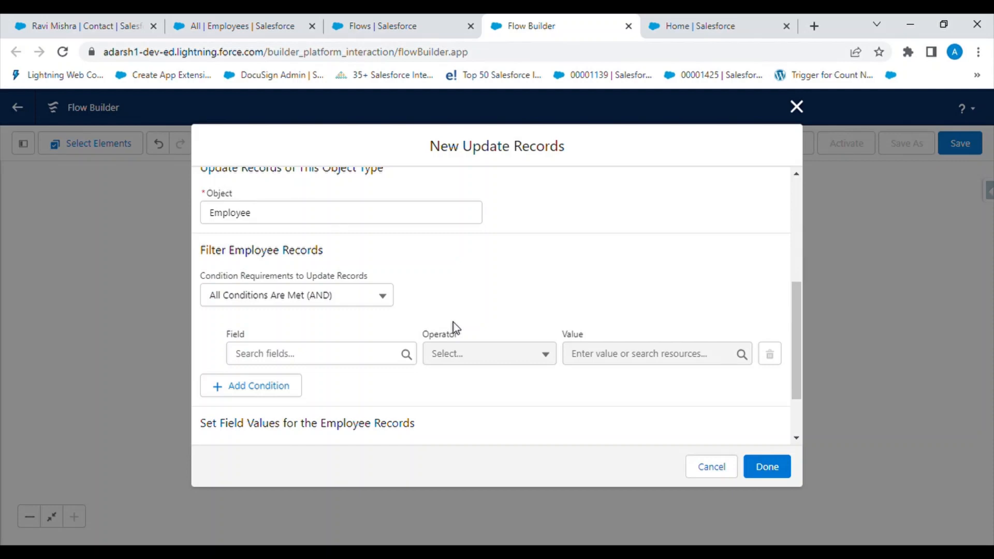
left_click(330, 355)
type("id")
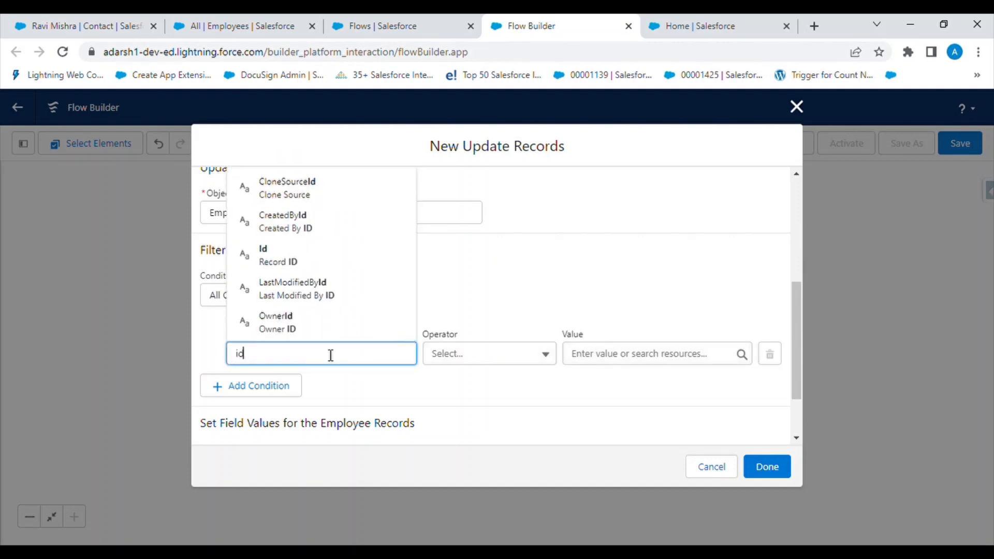
left_click(314, 266)
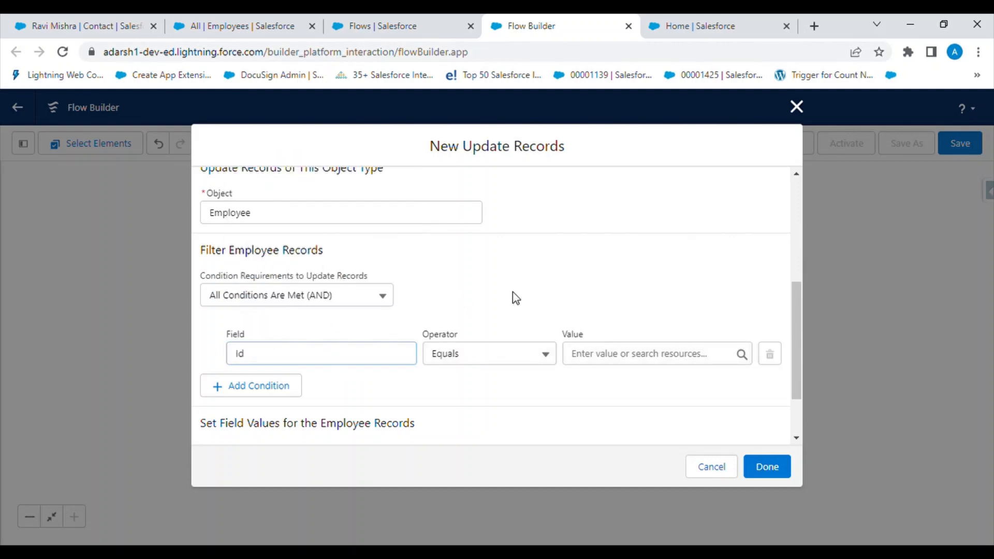
left_click(627, 357)
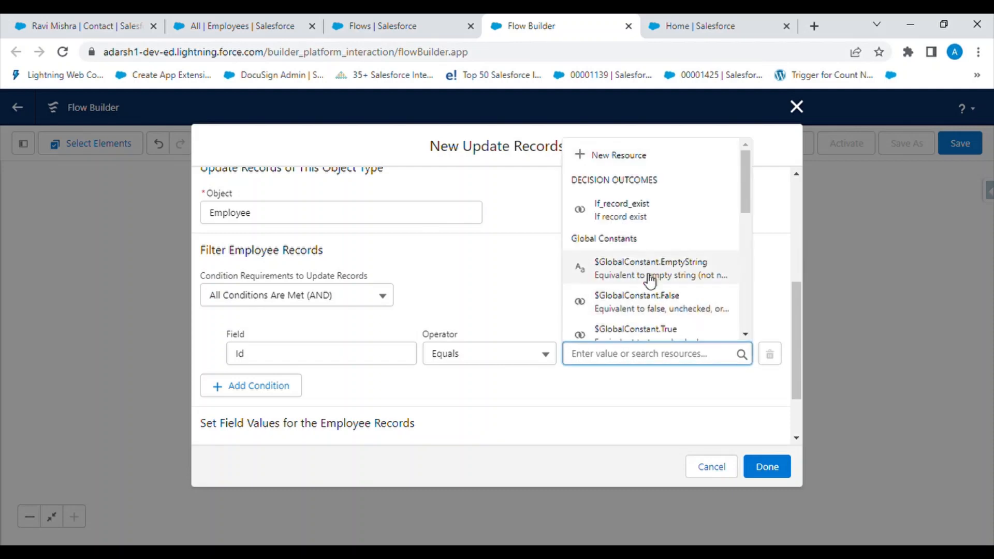
scroll(666, 275, "down", 2)
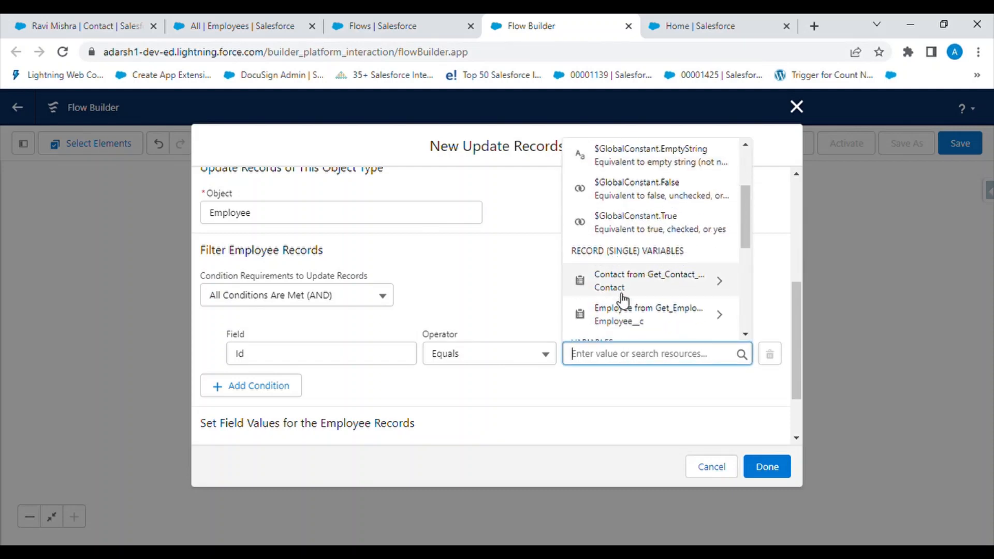
left_click(642, 315)
scroll(642, 316, "down", 1)
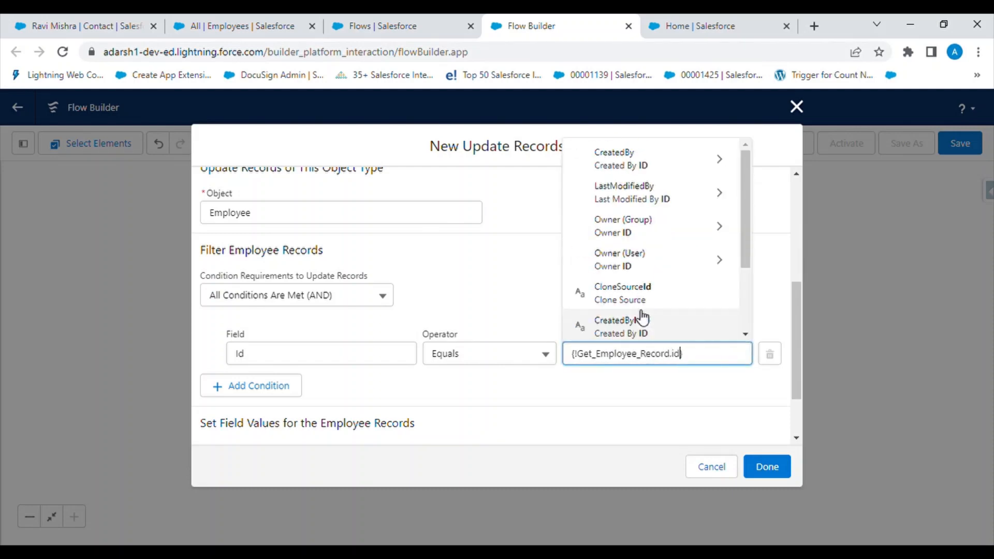
left_click(505, 279)
Set the employee record's Employee_Name__c field to Employee Name from the Get_Contact_Data contact
scroll(510, 400, "down", 2)
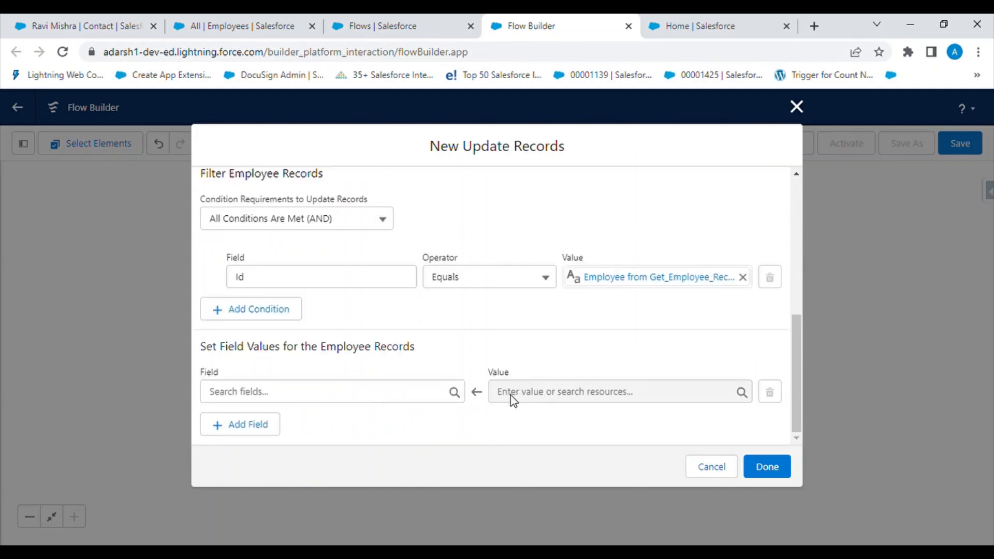
left_click(329, 389)
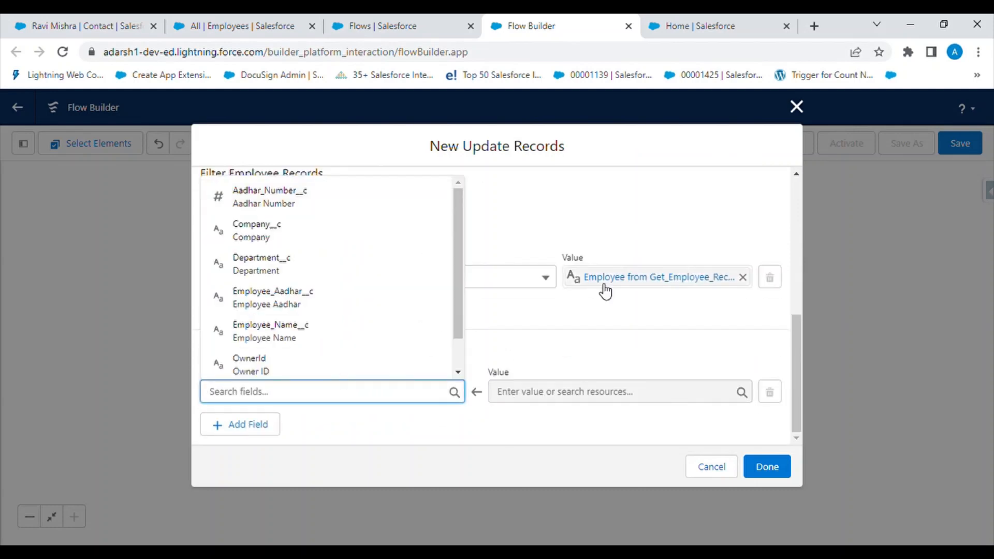
left_click(589, 313)
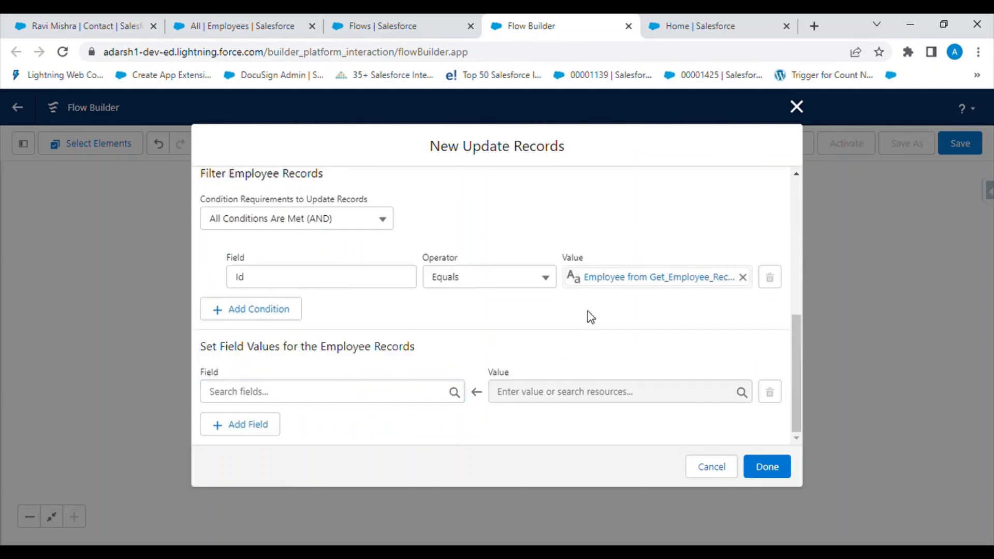
left_click(335, 403)
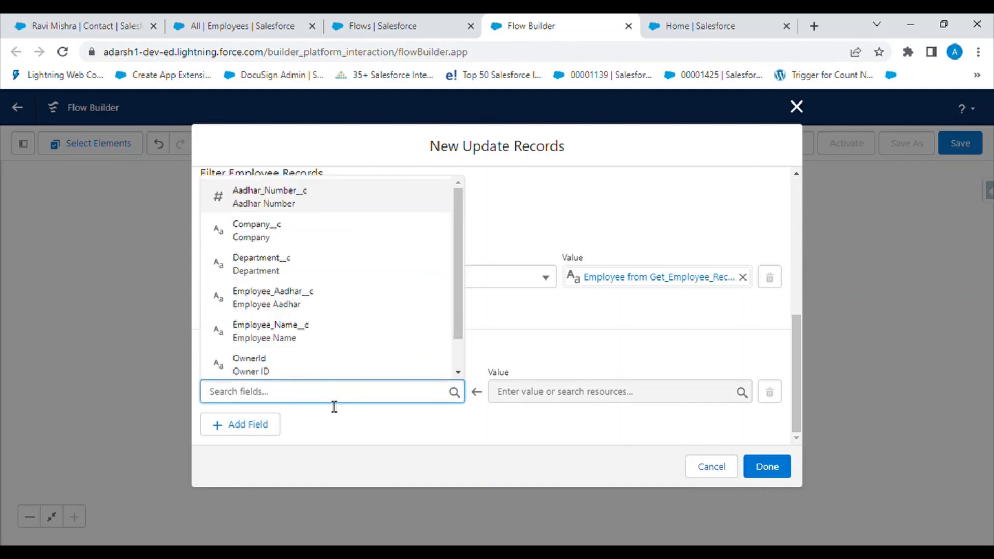
type("e")
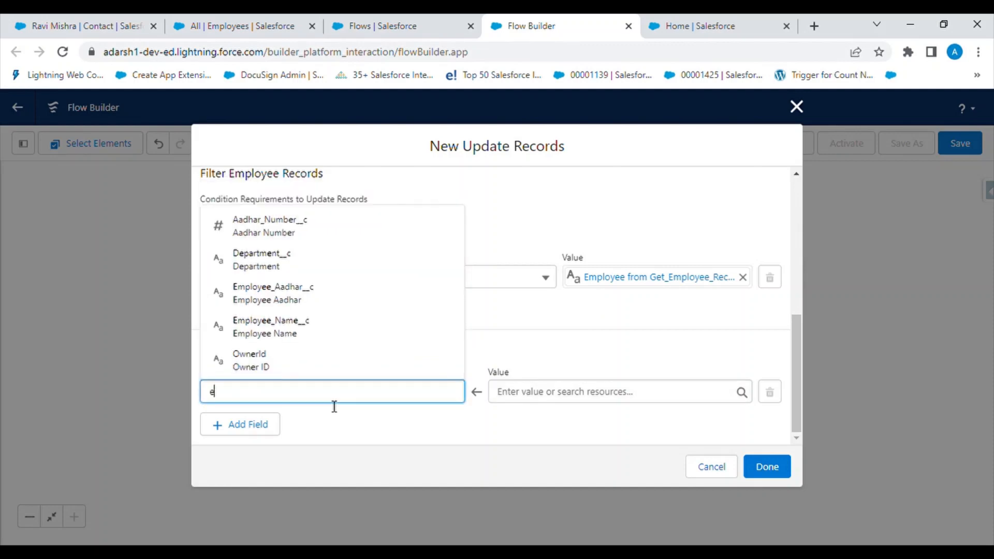
type("mpl")
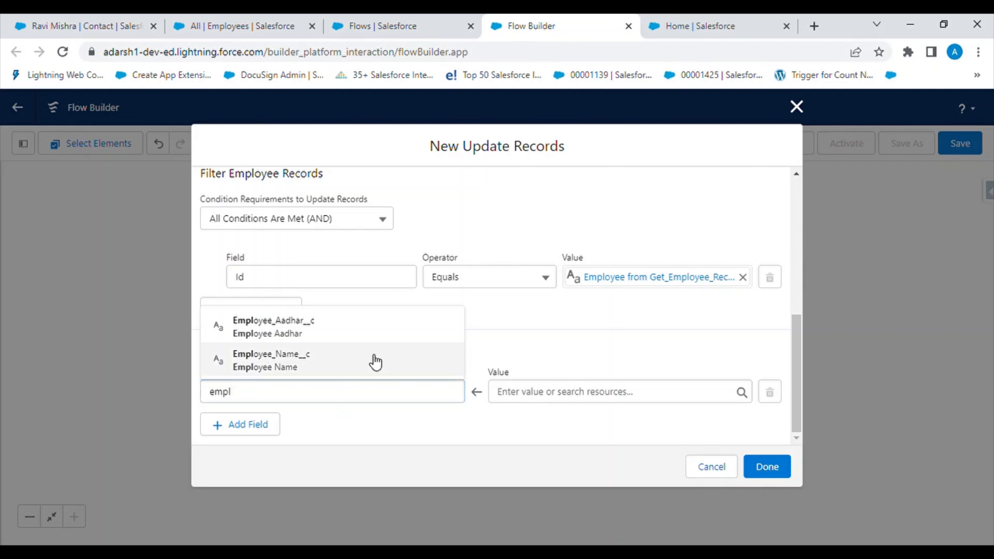
left_click(375, 361)
left_click(553, 397)
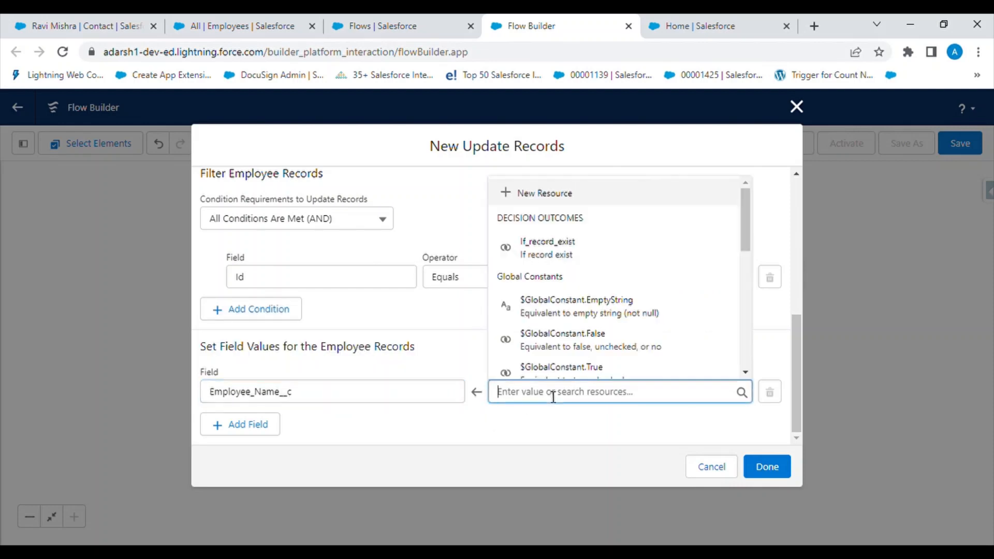
scroll(649, 329, "down", 3)
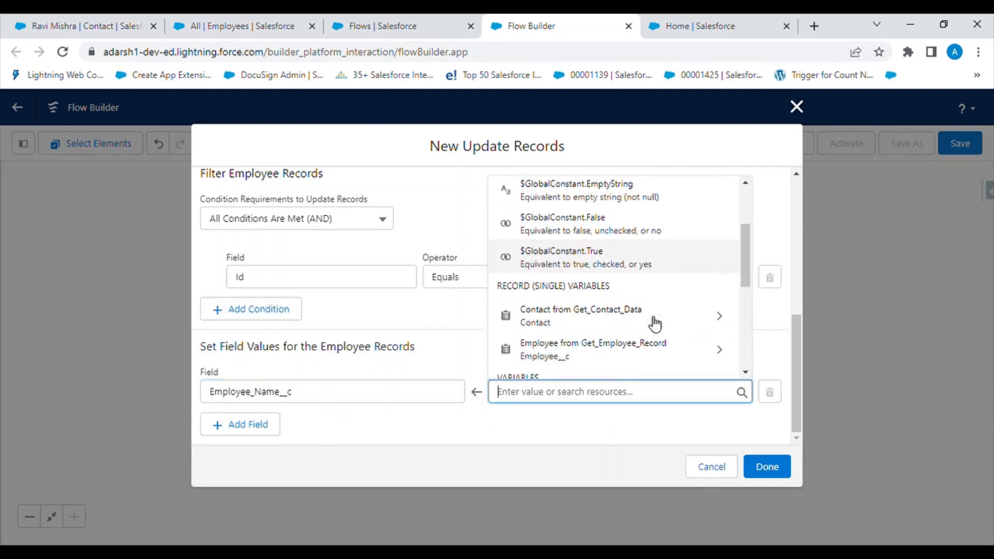
left_click(628, 306)
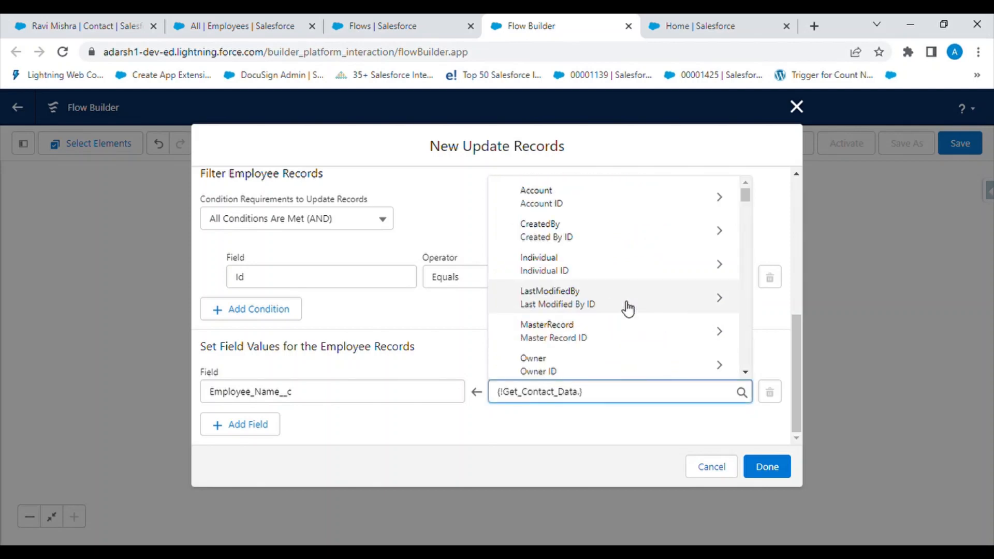
type("emplo")
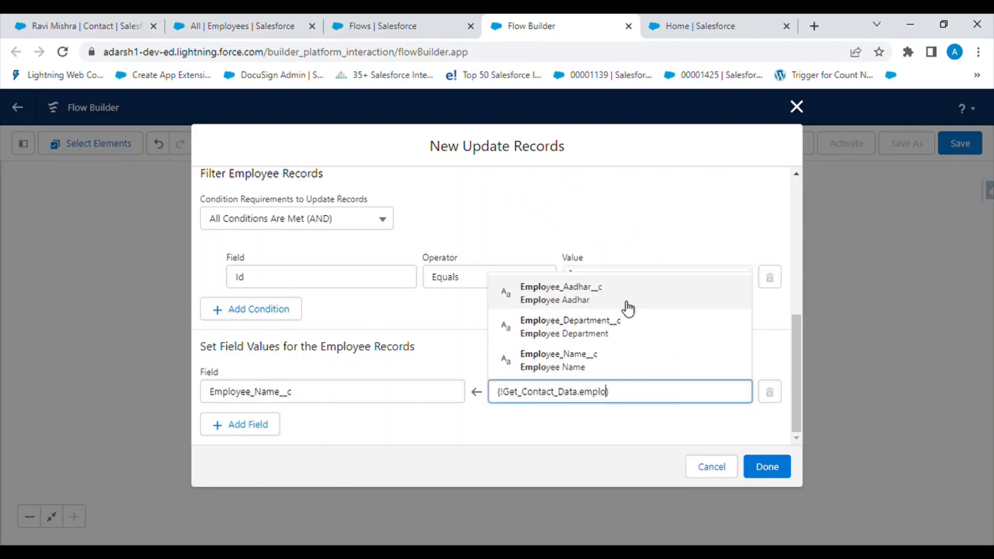
left_click(620, 362)
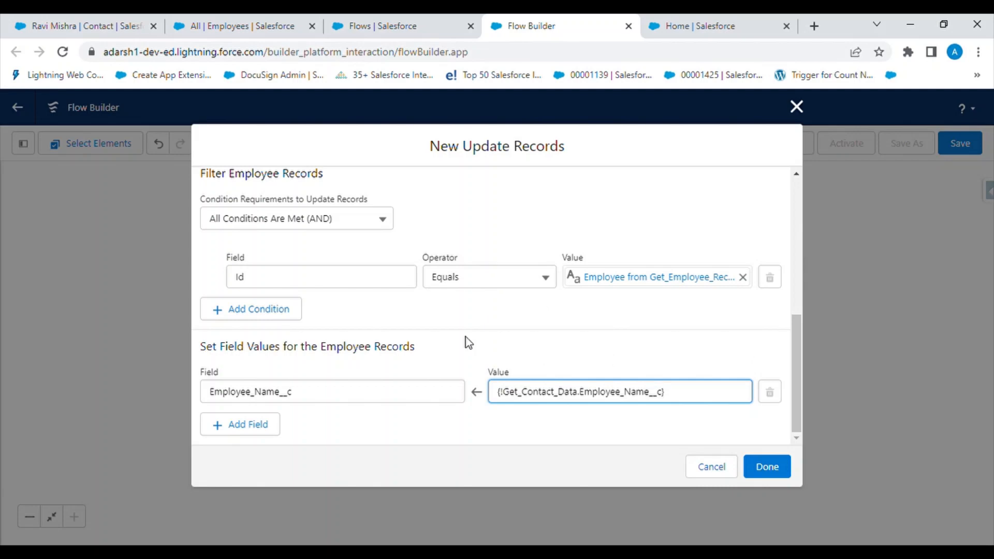
Add a field assignment that sets Department__c to Employee Department from the Get_Contact_Data contact
left_click(237, 424)
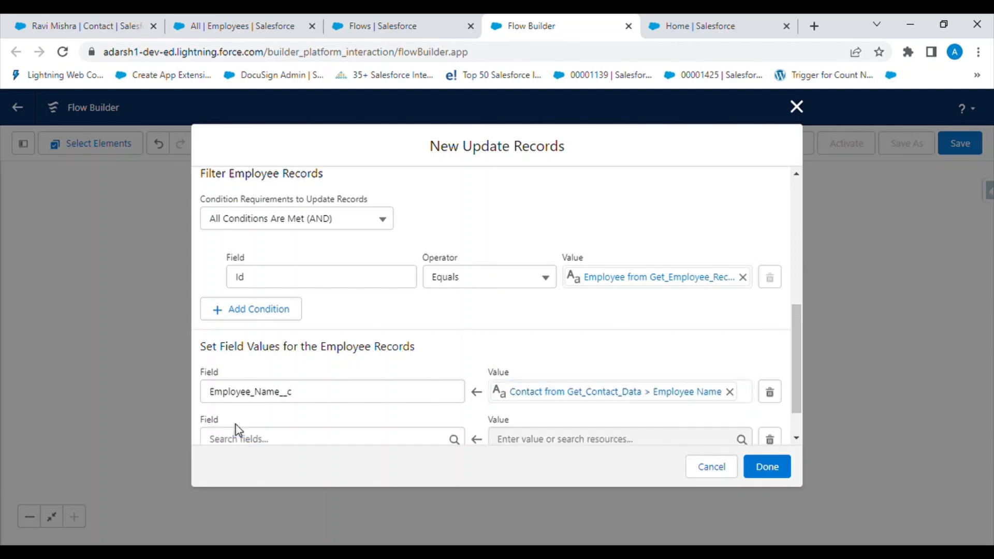
left_click(283, 445)
type("de")
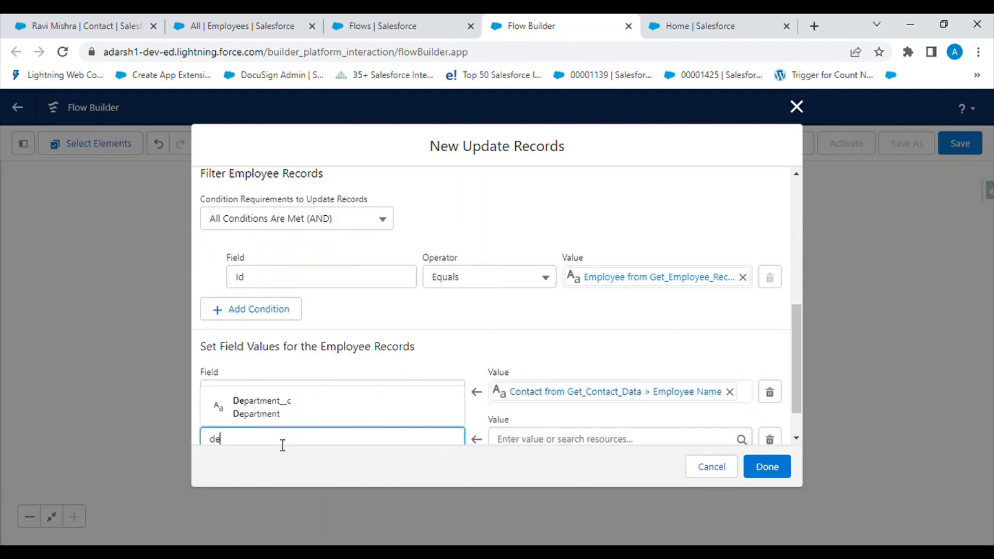
left_click(353, 400)
scroll(522, 352, "down", 1)
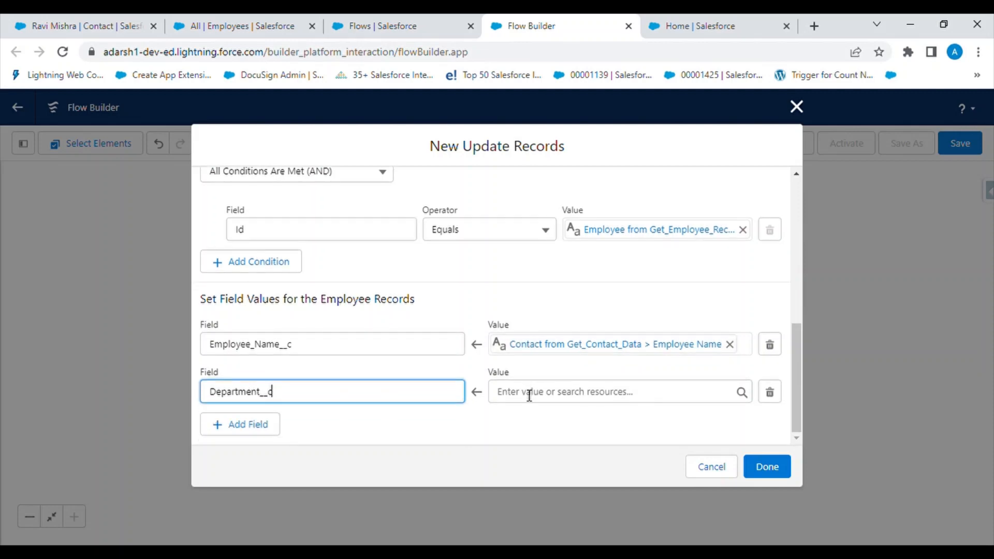
left_click(529, 396)
scroll(616, 282, "down", 3)
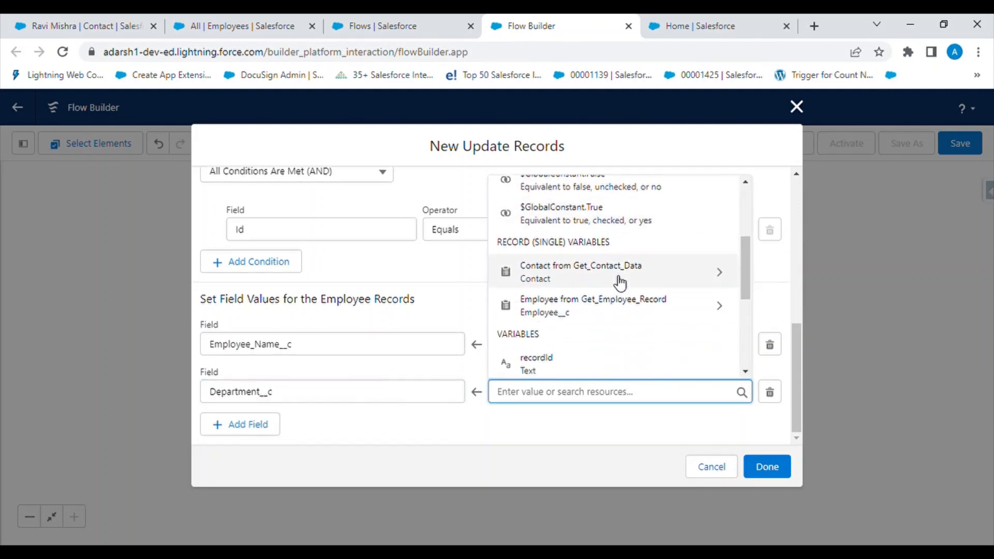
left_click(595, 278)
type("em")
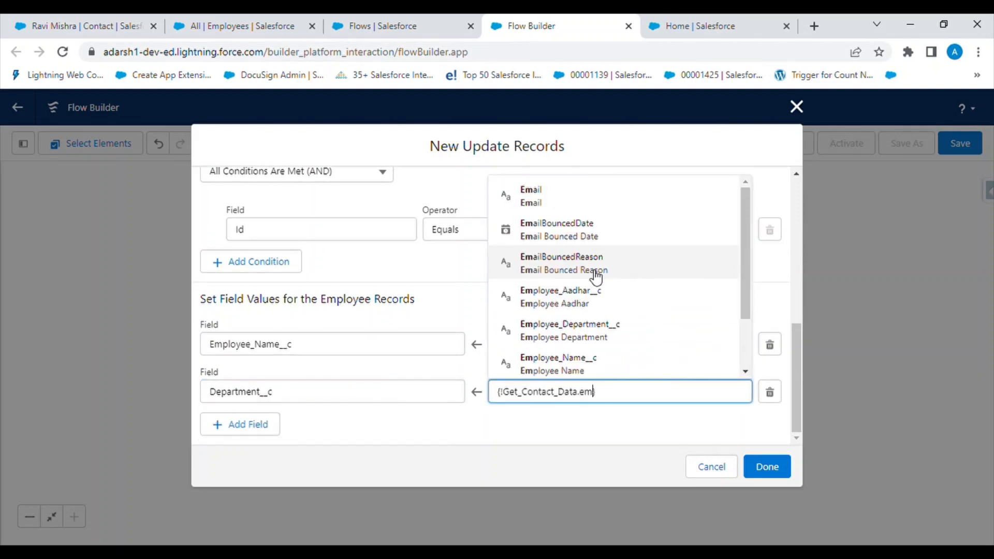
type("plo")
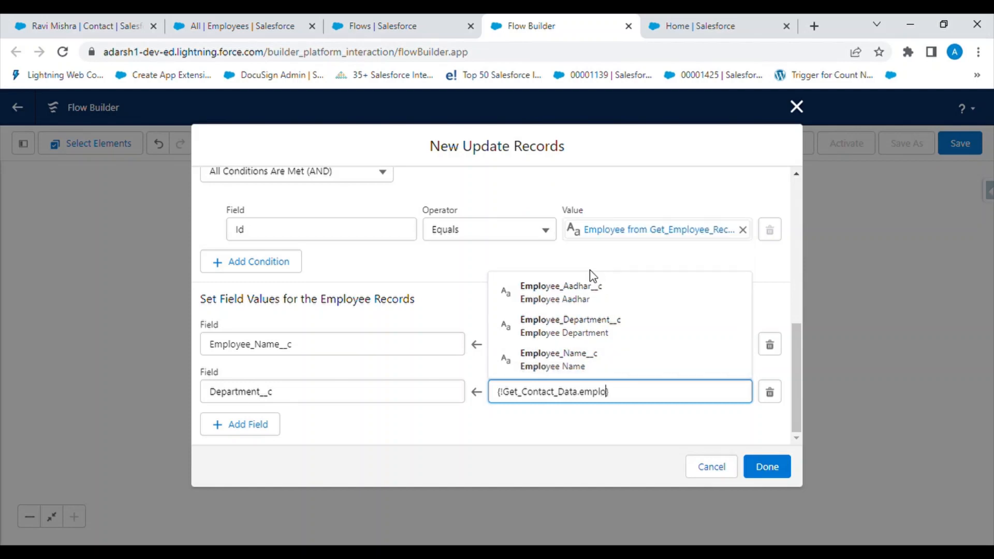
left_click(605, 334)
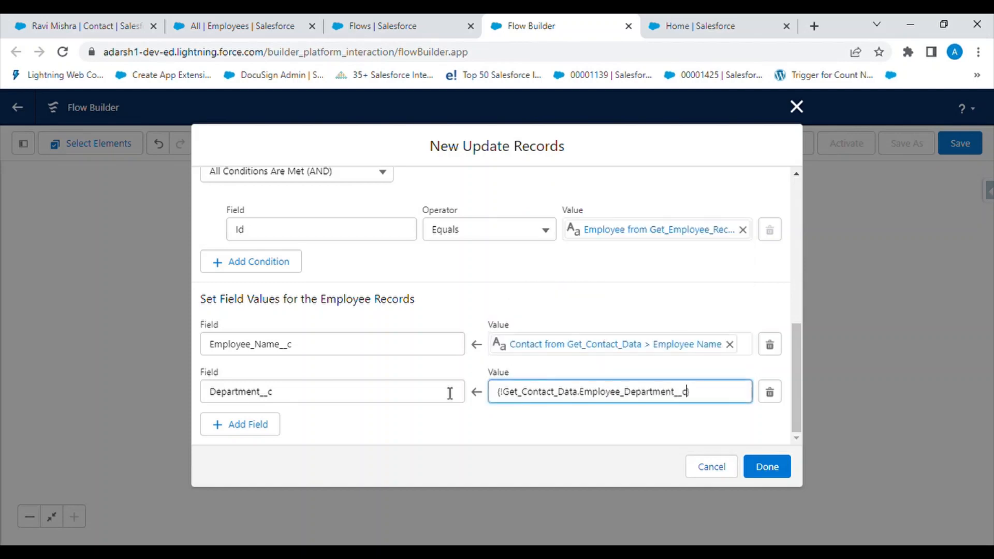
left_click(415, 421)
Add a third field assignment that sets Rating__c to Rating from the Get_Contact_Data contact
left_click(278, 427)
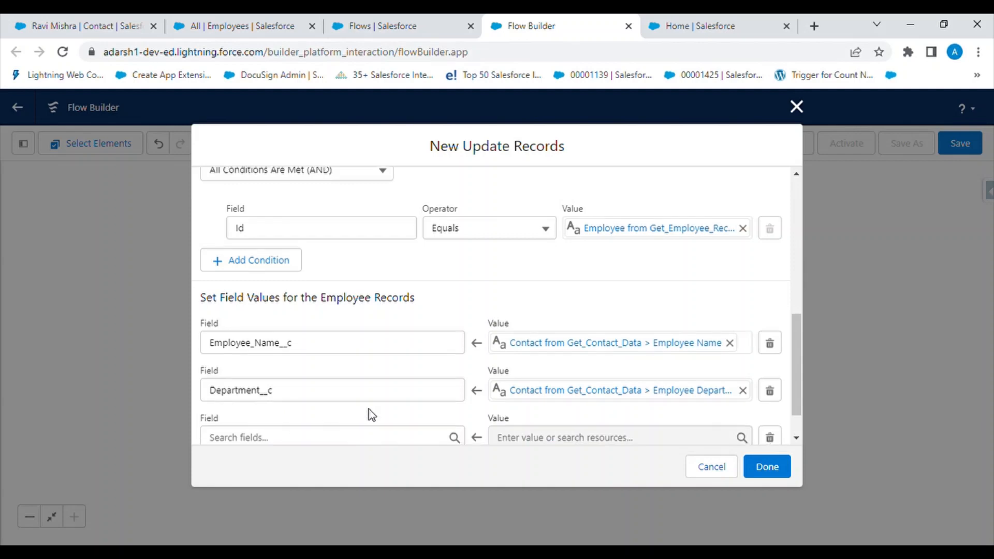
scroll(368, 414, "down", 1)
left_click(278, 398)
type("ra")
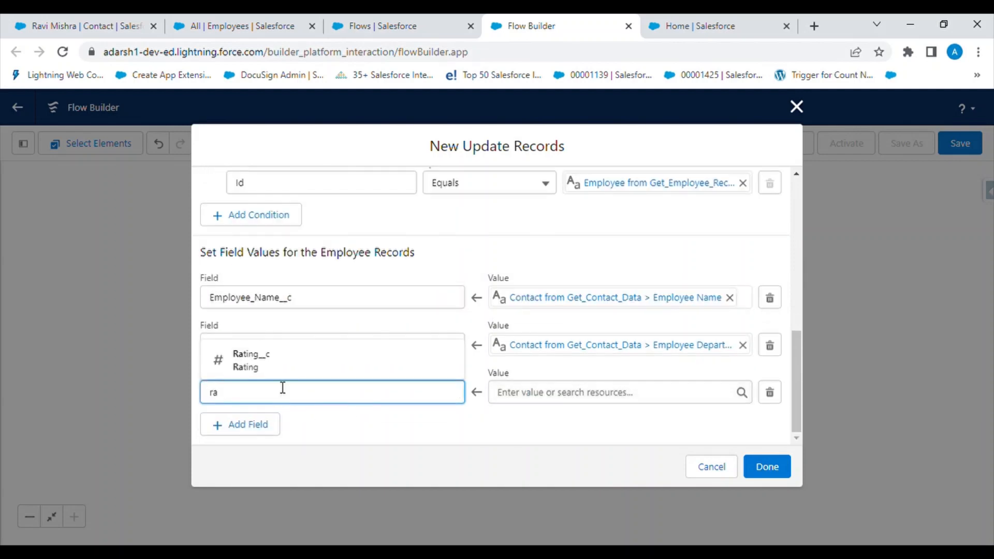
left_click(285, 362)
left_click(564, 392)
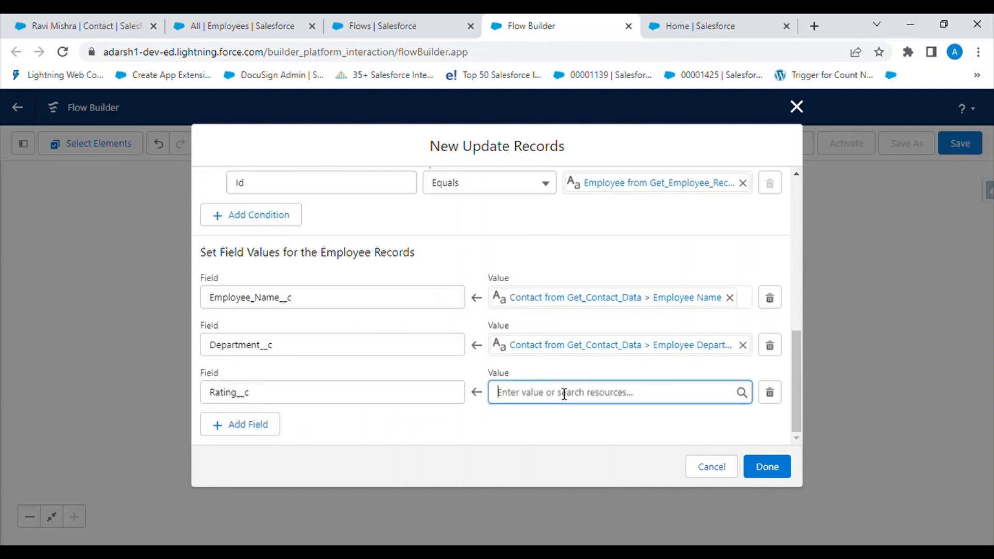
left_click(578, 247)
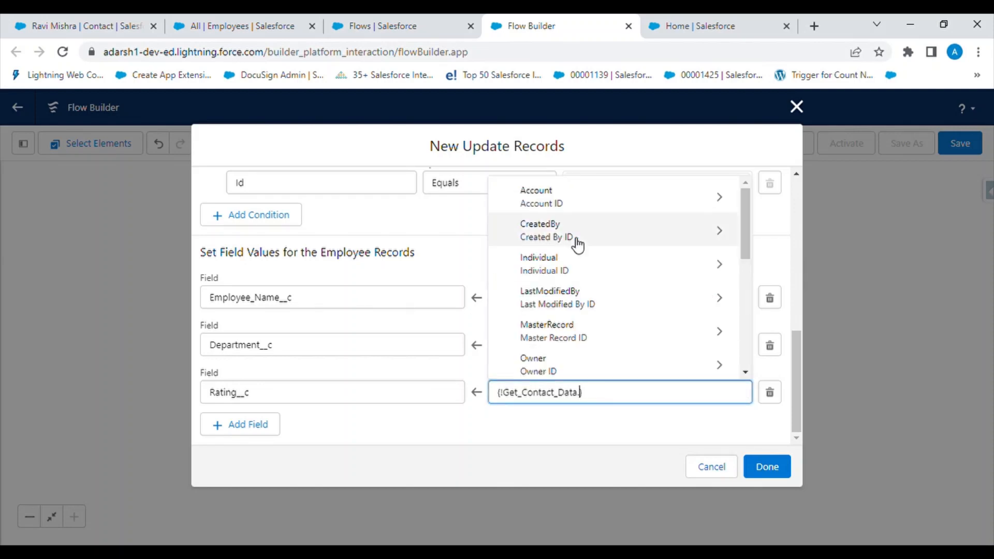
type("ra")
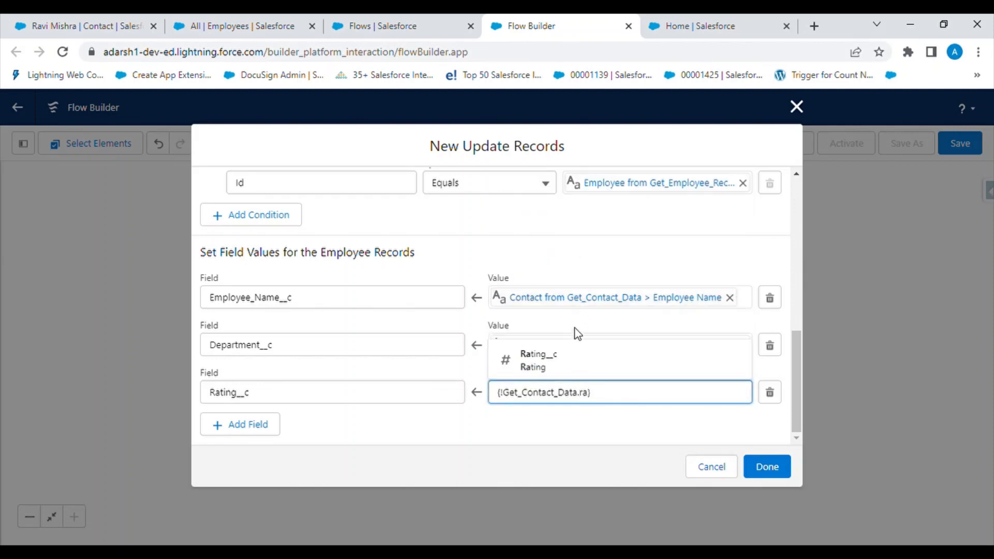
left_click(581, 362)
Check the employee information fields on the open contact record, and add the completed Update Records element to the flow
left_click(61, 15)
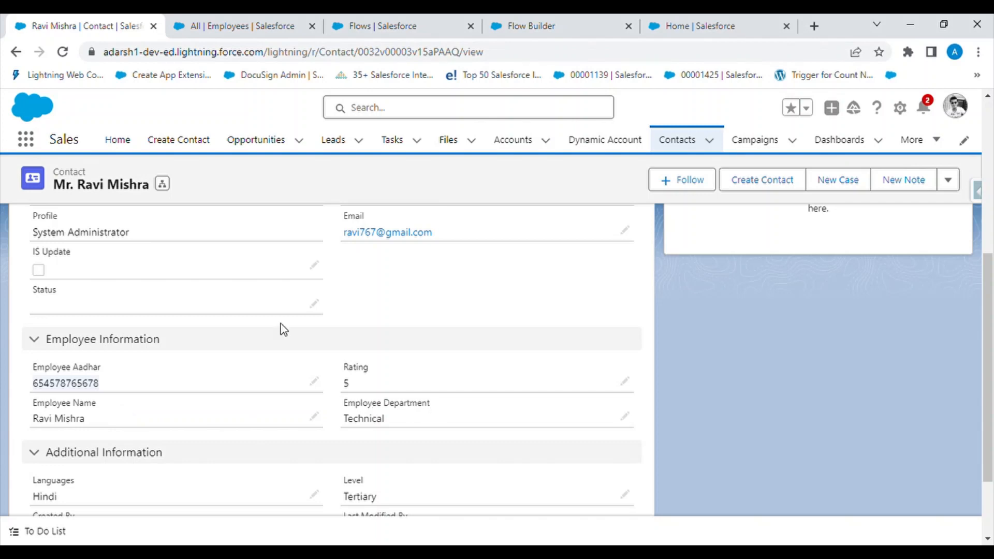
left_click(530, 23)
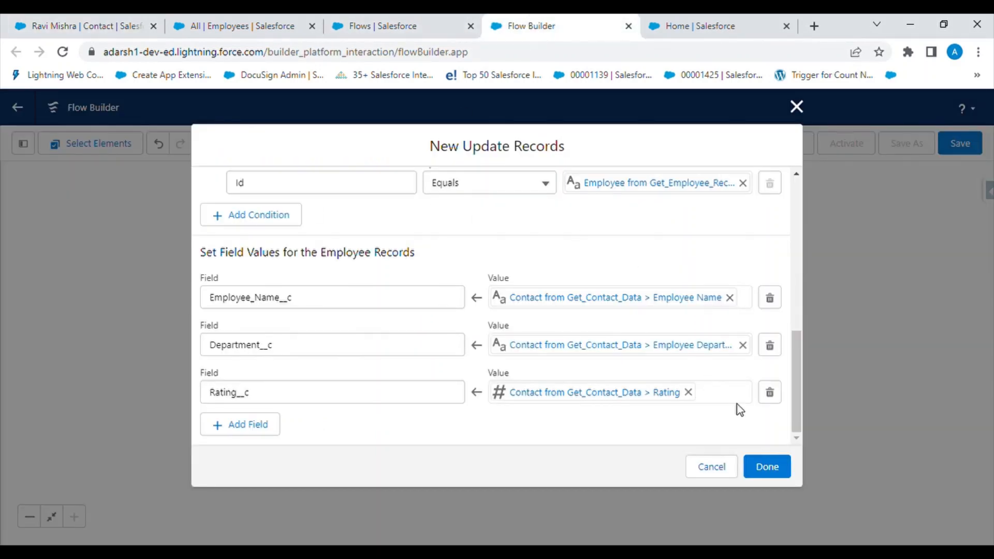
left_click(767, 465)
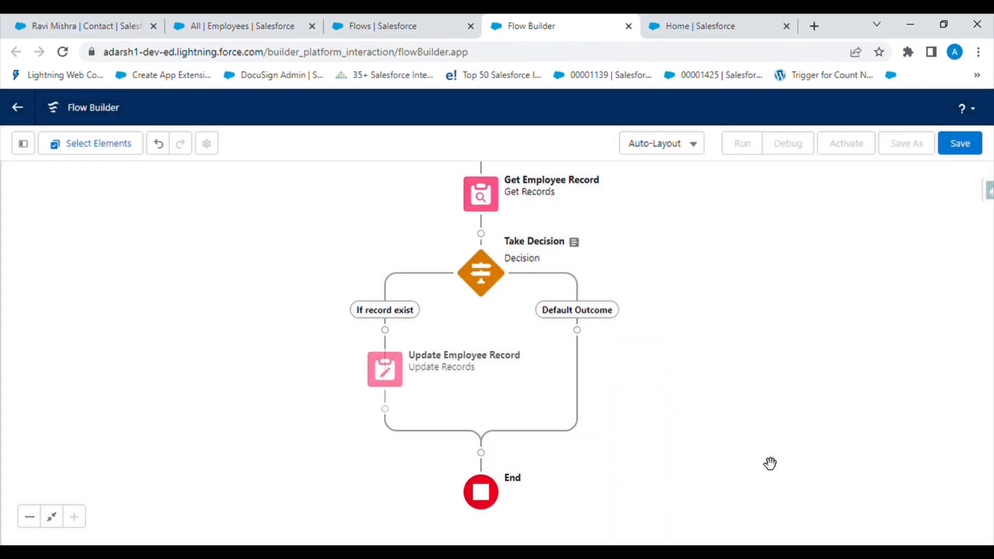
Start saving the flow with the label Push Employee Data from Contact and API name Push_Employee_Data_from_Contact
left_click_drag(535, 445, 539, 514)
left_click(969, 140)
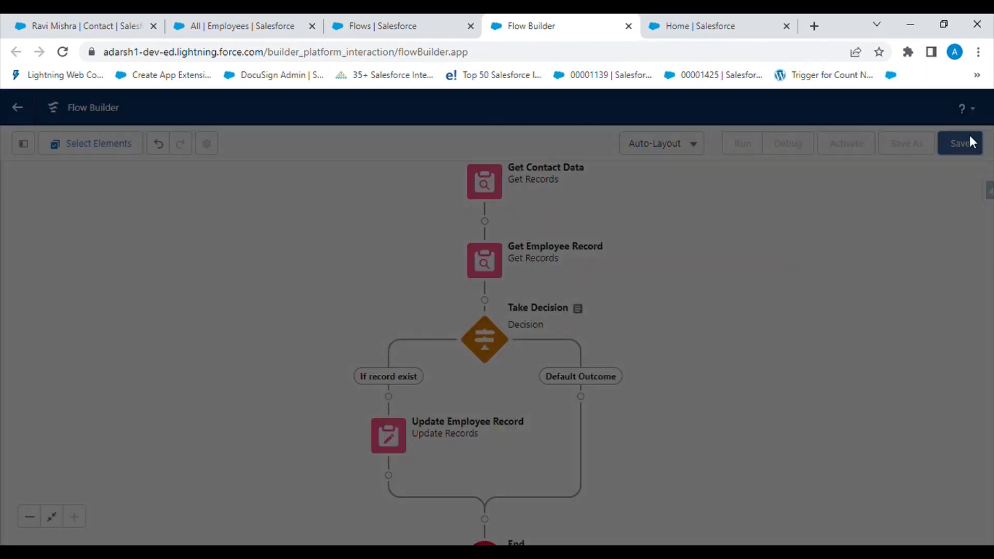
left_click(400, 271)
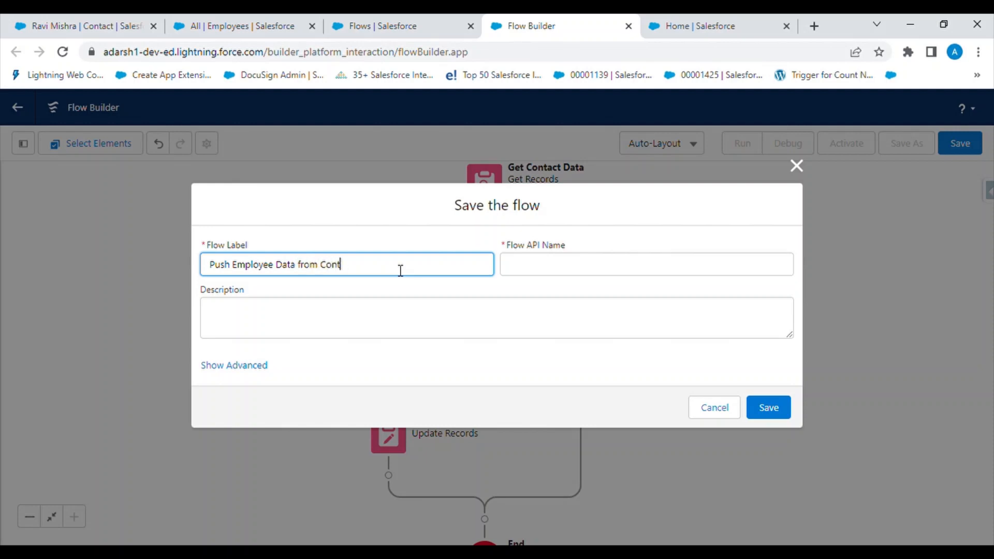
type("act")
left_click(414, 284)
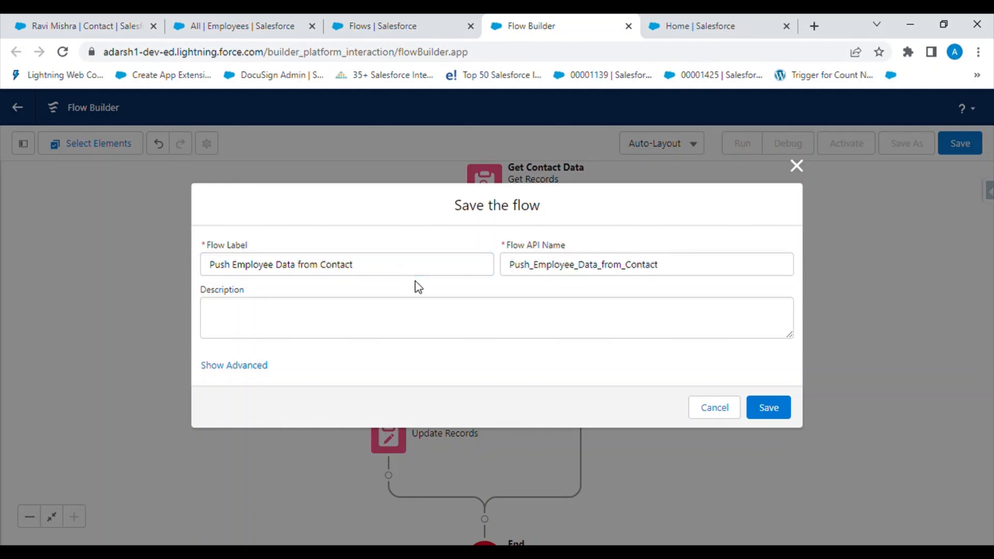
Save the flow with the description "We are updating employee record on button click" and activate it
left_click(360, 332)
key("Tab")
key("Return")
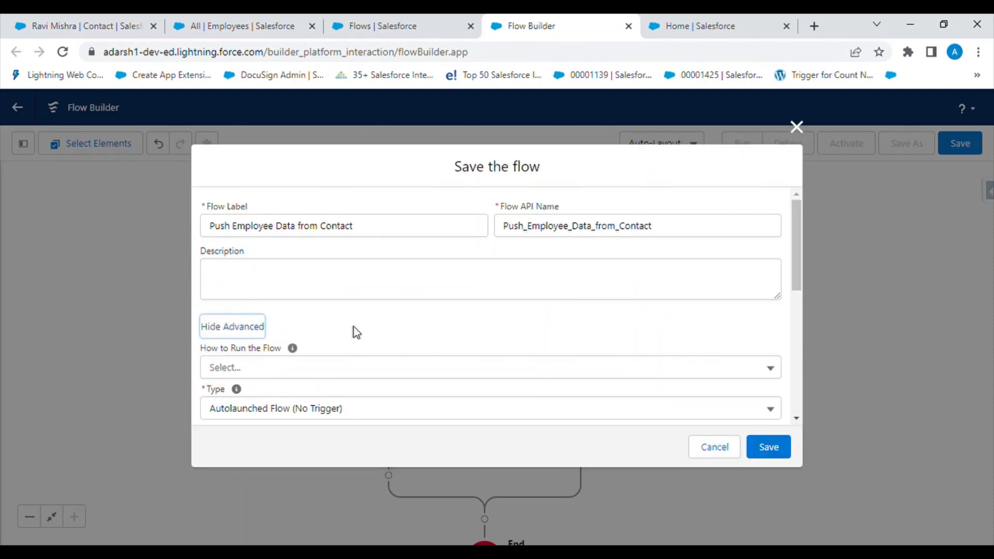
left_click(234, 331)
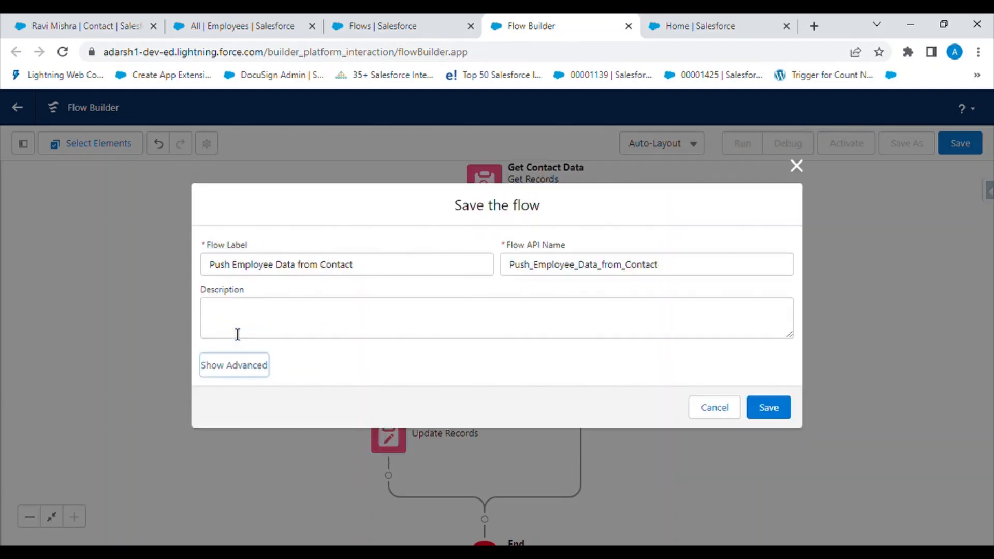
left_click(267, 332)
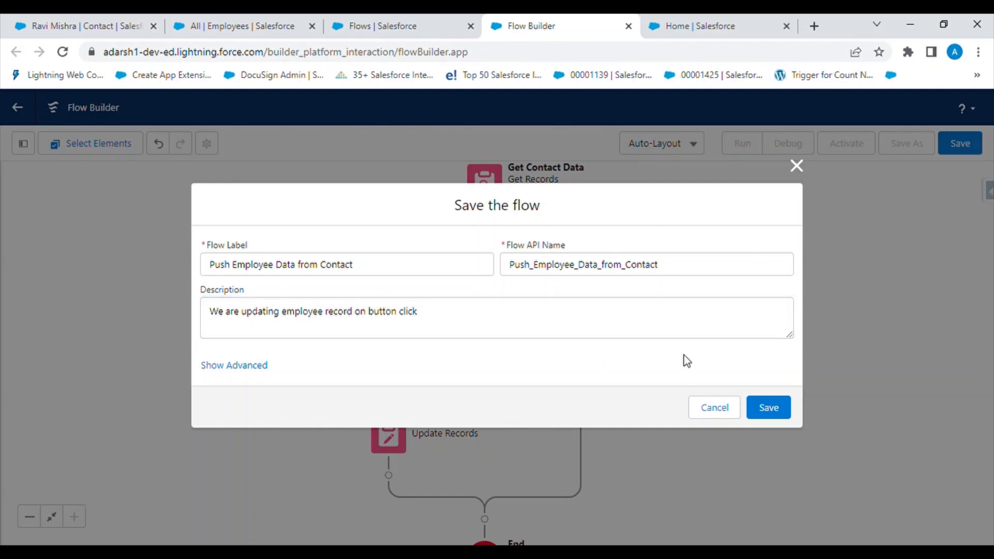
left_click(776, 408)
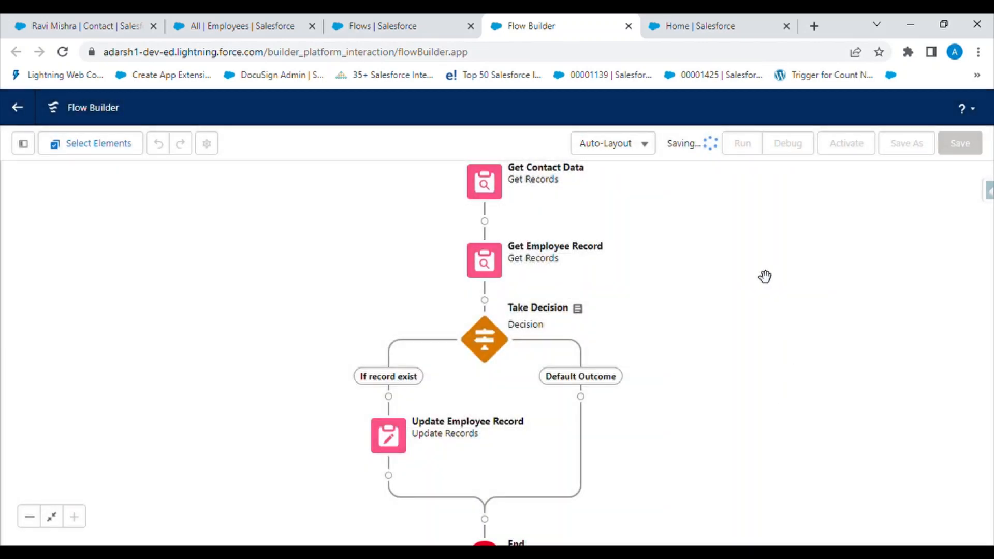
left_click(853, 153)
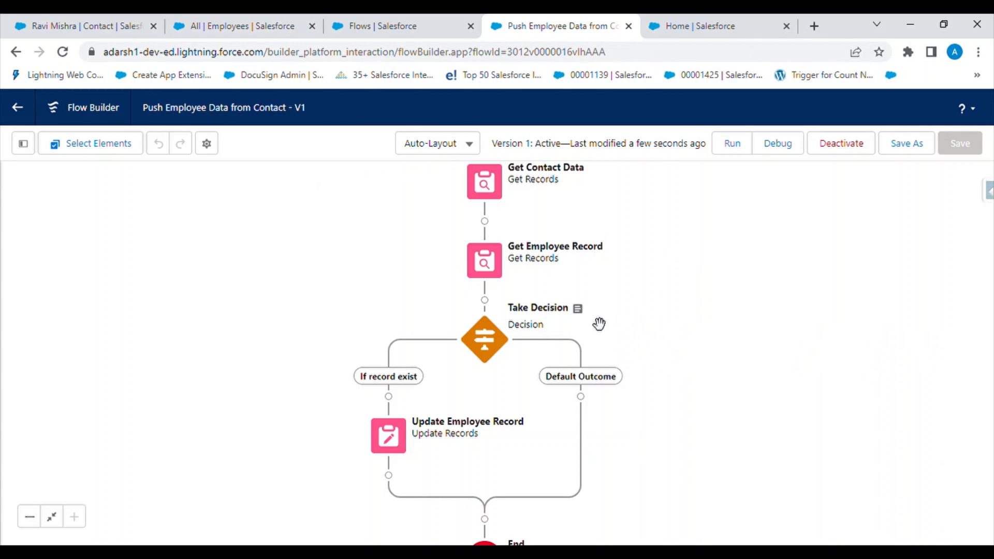
Review the flow's elements and search the Employees list for the Aadhar number from the open contact record
left_click_drag(559, 349, 552, 449)
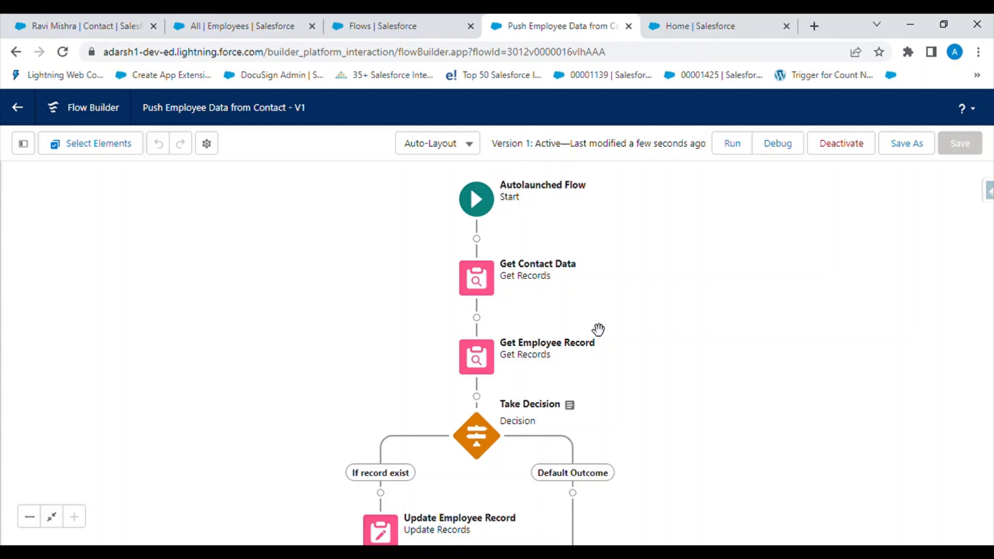
left_click_drag(557, 447, 571, 338)
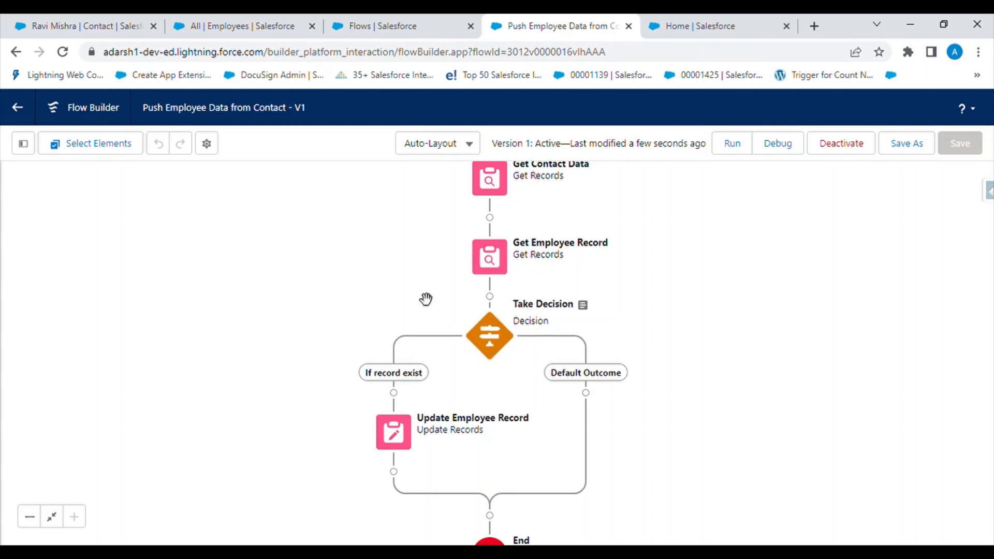
left_click(51, 18)
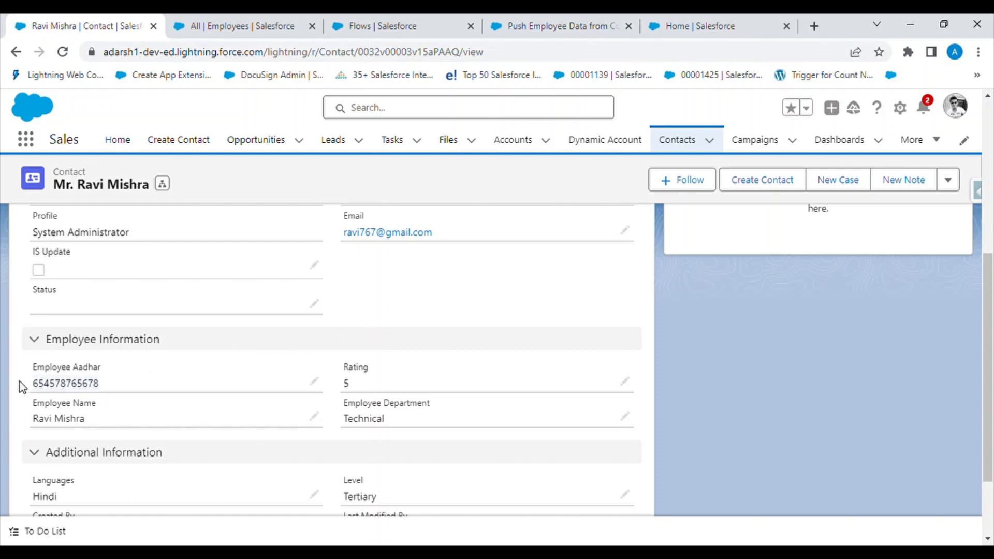
left_click(179, 16)
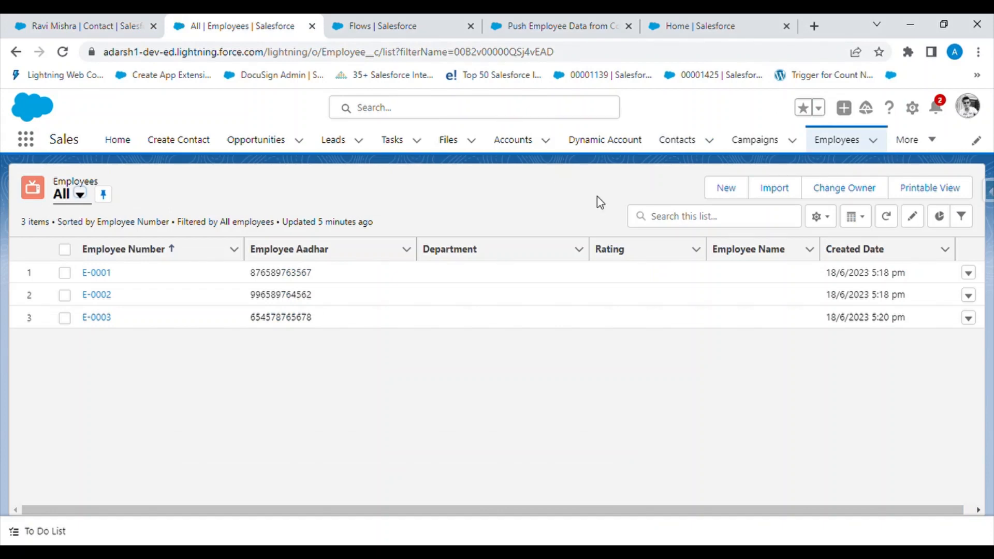
key("ctrl+f")
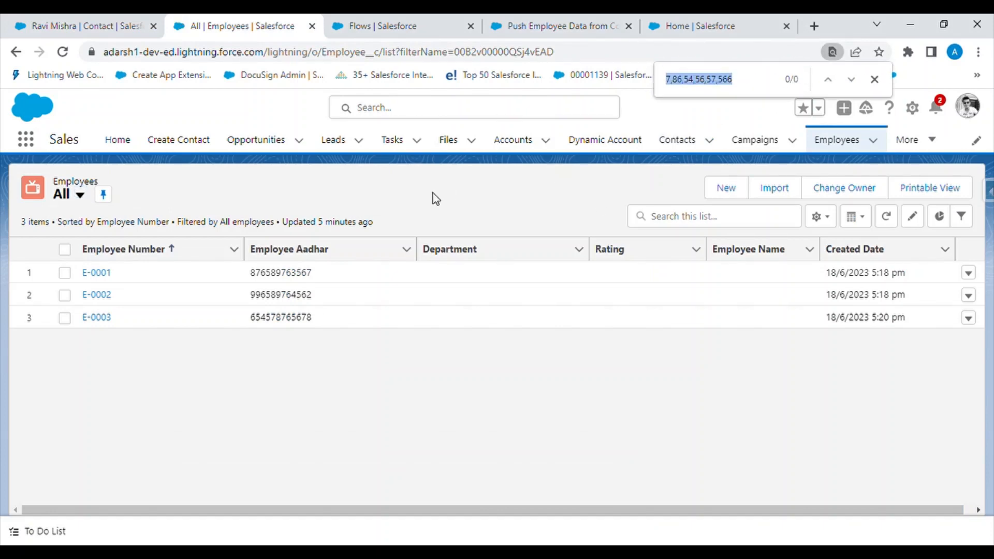
key("ctrl+v")
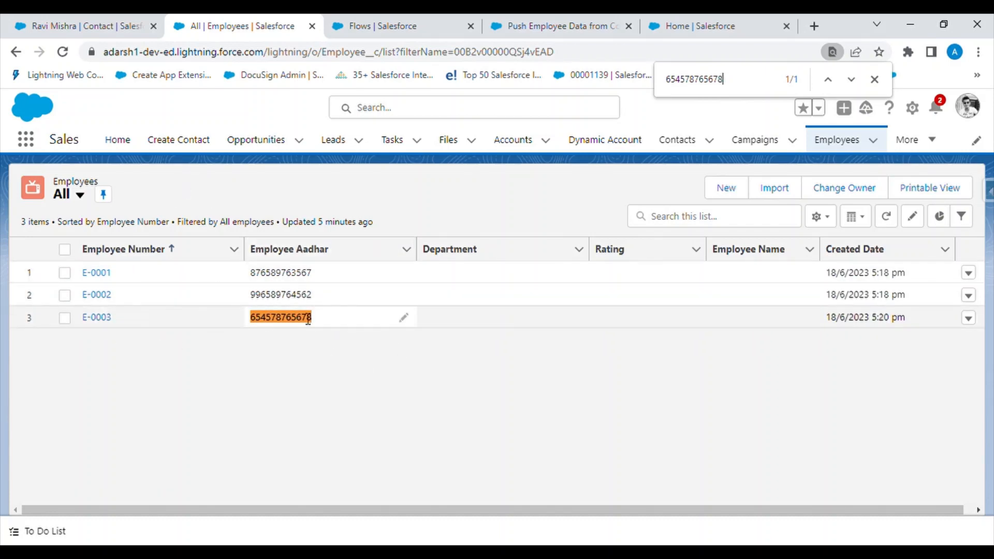
Check the fields of employee record E-0003, and examine the contact record's header buttons
left_click(105, 317)
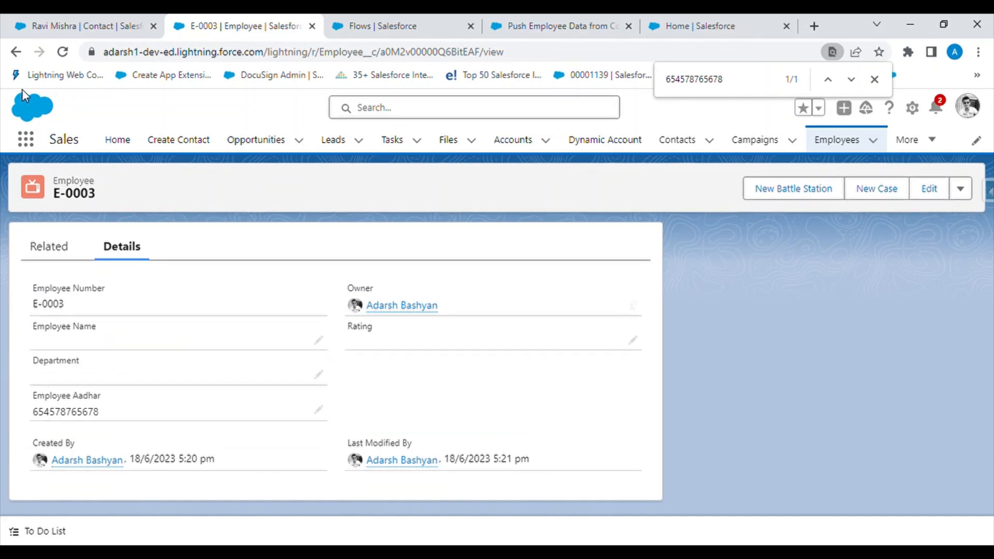
left_click(16, 52)
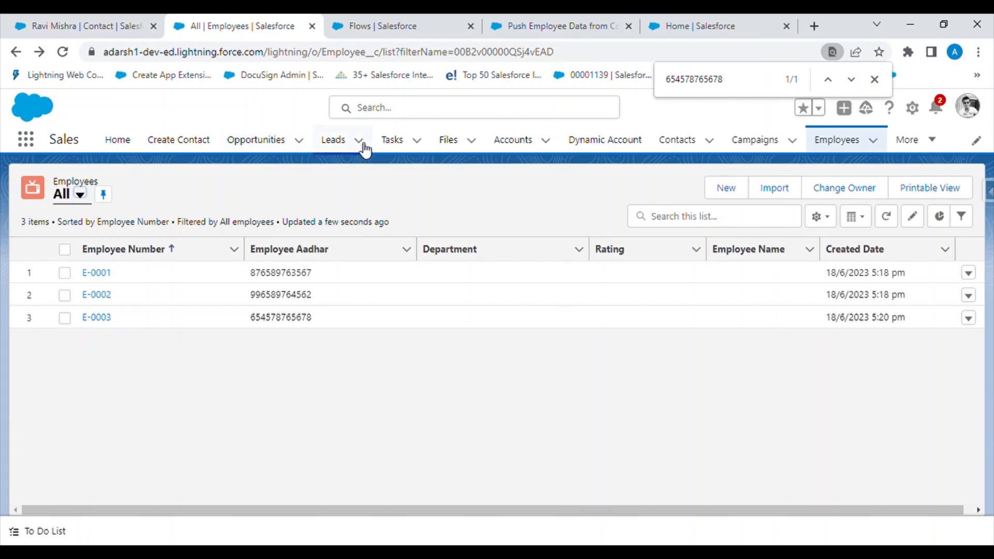
left_click(106, 23)
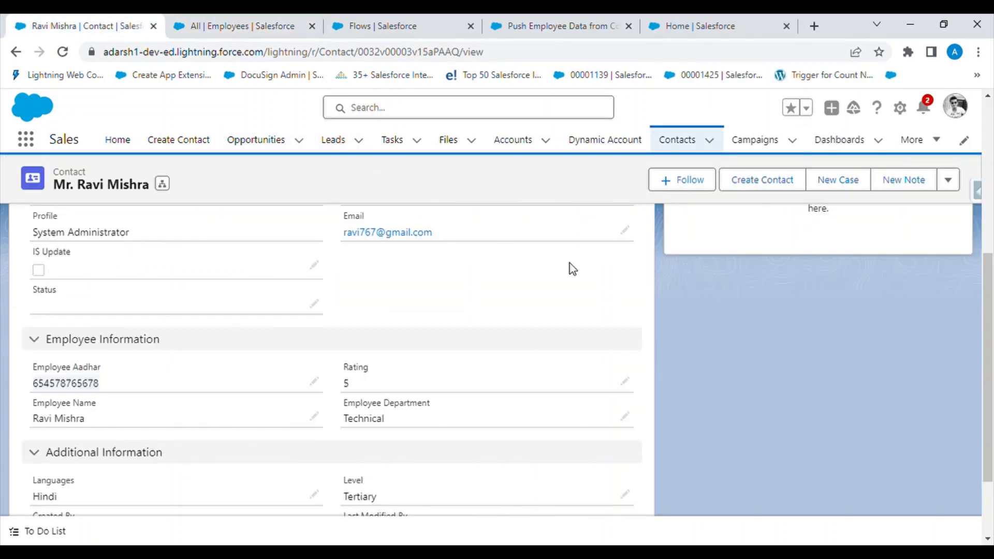
scroll(570, 262, "up", 10)
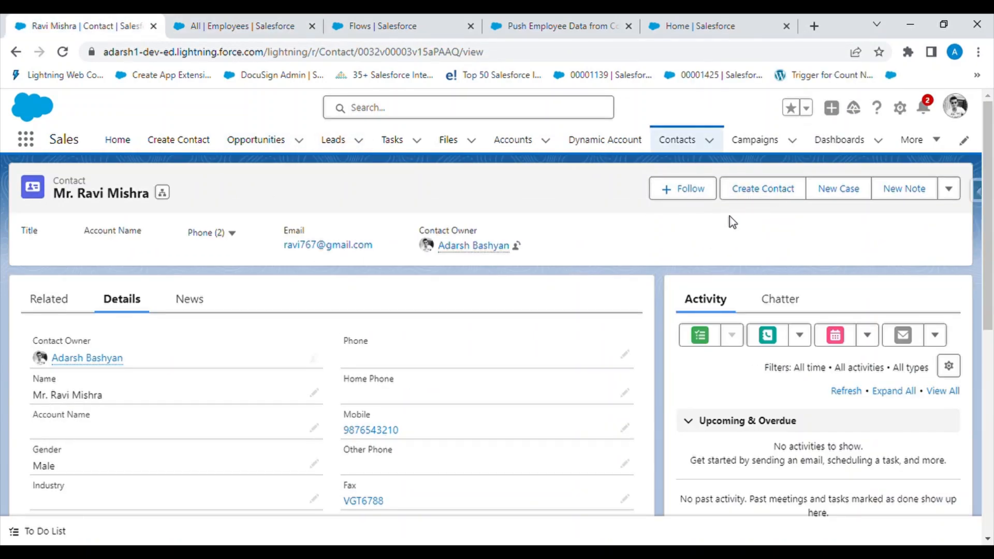
Find the Contact object in Object Manager and open its Buttons, Links, and Actions
left_click(350, 16)
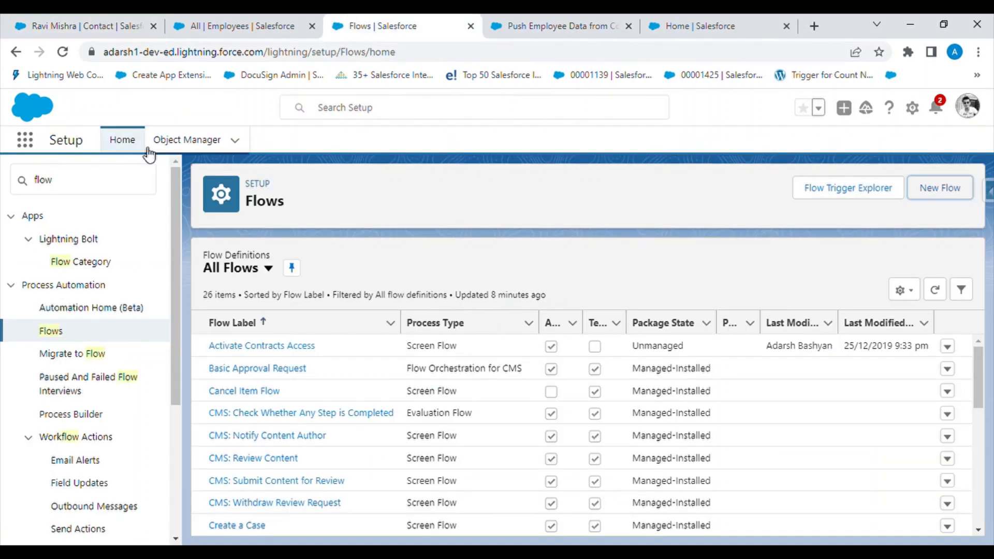
left_click(194, 138)
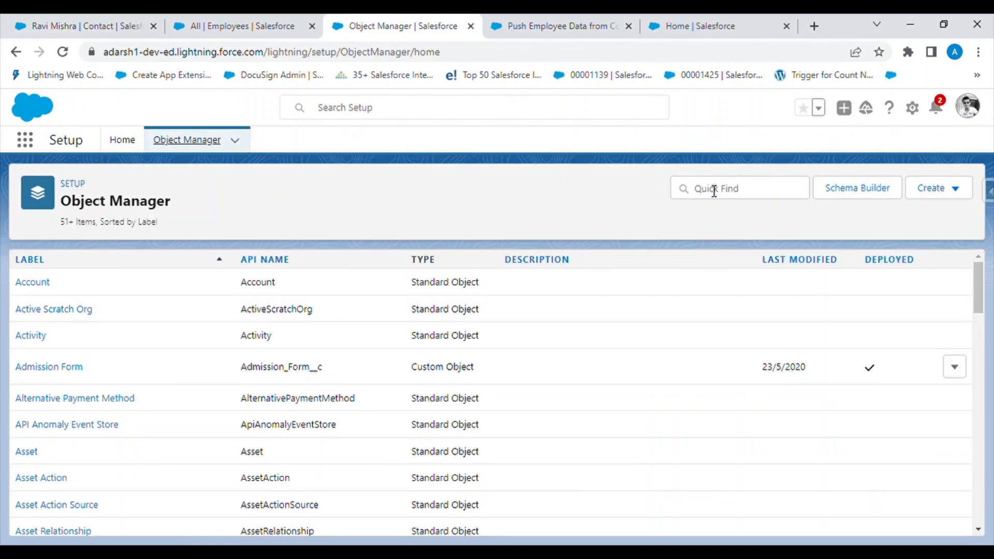
left_click(714, 189)
type("cont")
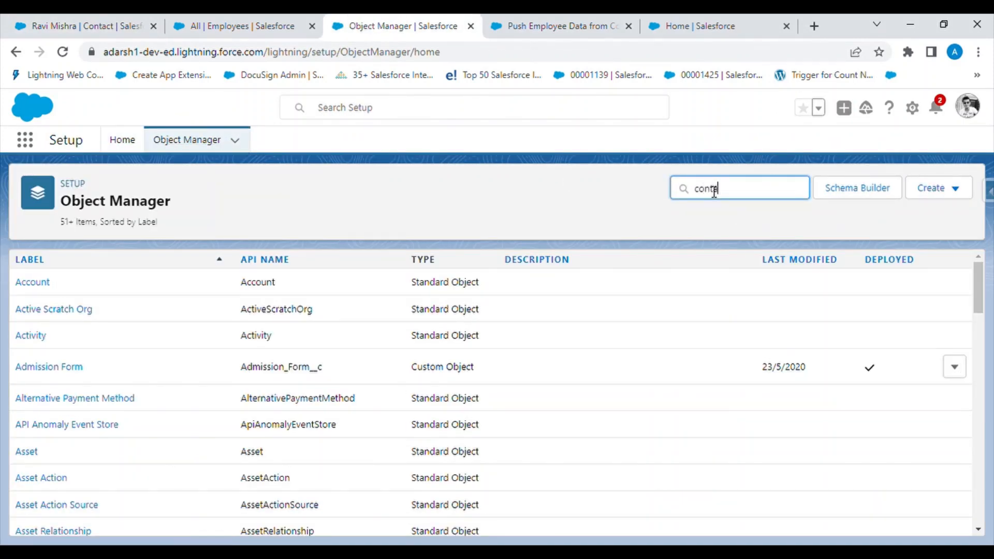
type("a")
left_click(44, 282)
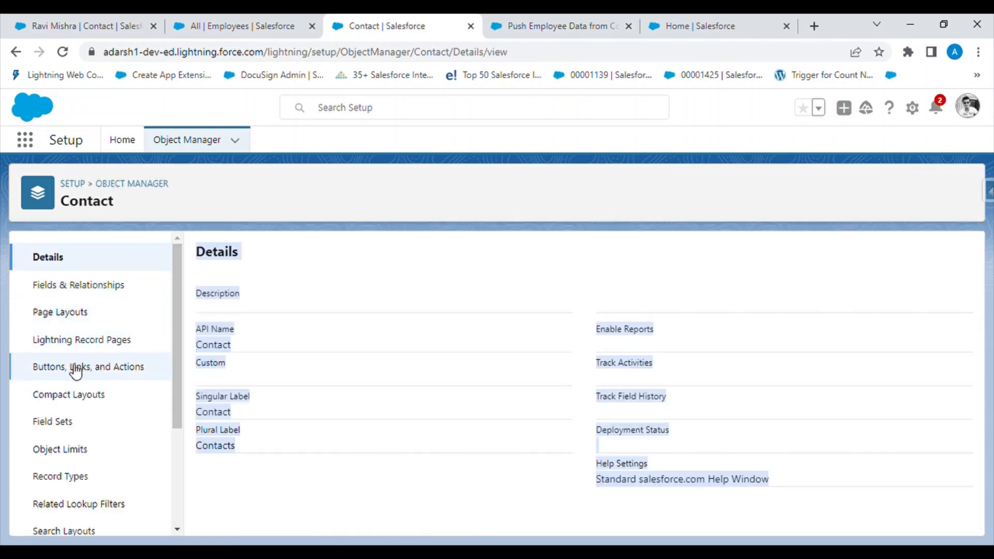
left_click(118, 369)
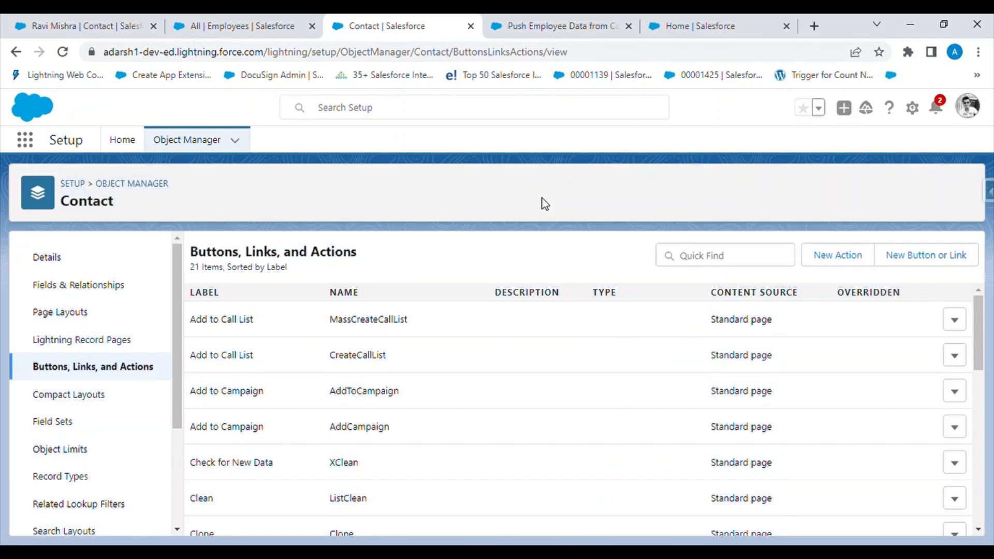
Start a new custom button on Contact labelled Push Employee Details with display type Detail Page Button
left_click(933, 254)
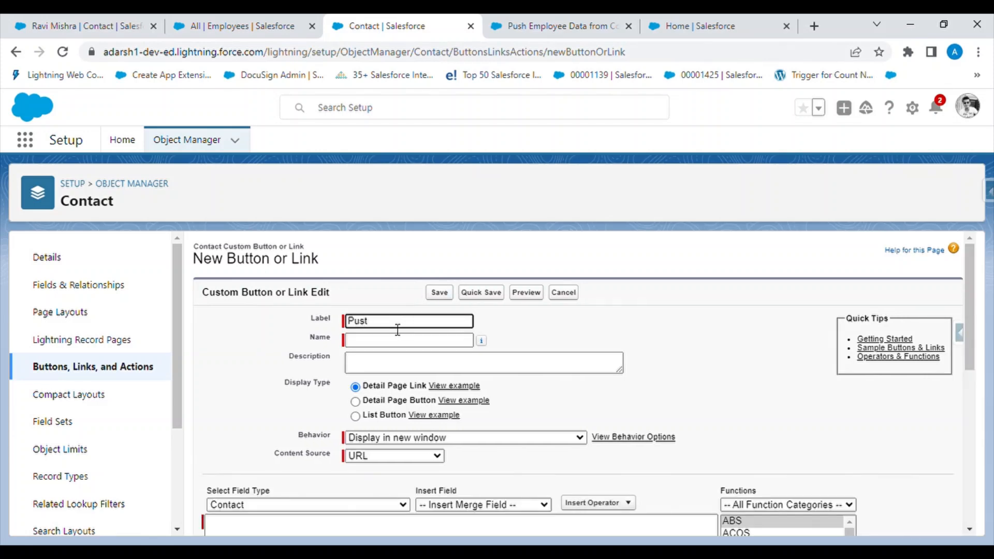
type("Employee Details")
left_click(556, 330)
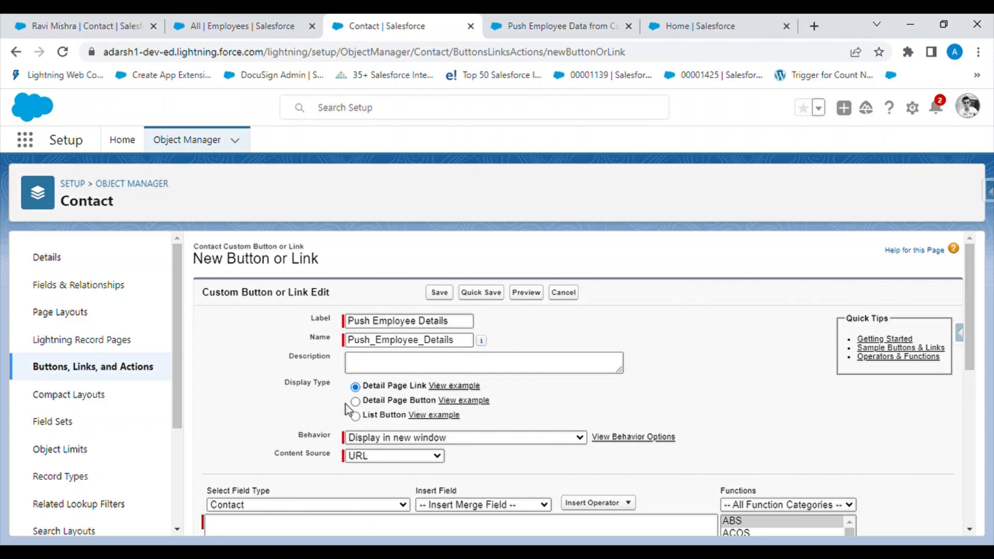
left_click(355, 401)
Begin the button's URL content with /flow/
scroll(557, 383, "down", 3)
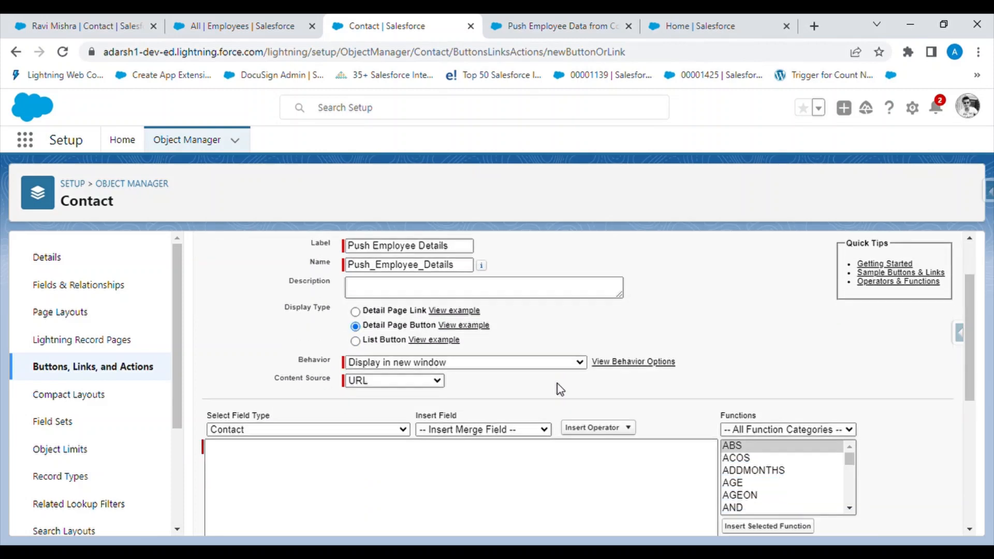
left_click(270, 408)
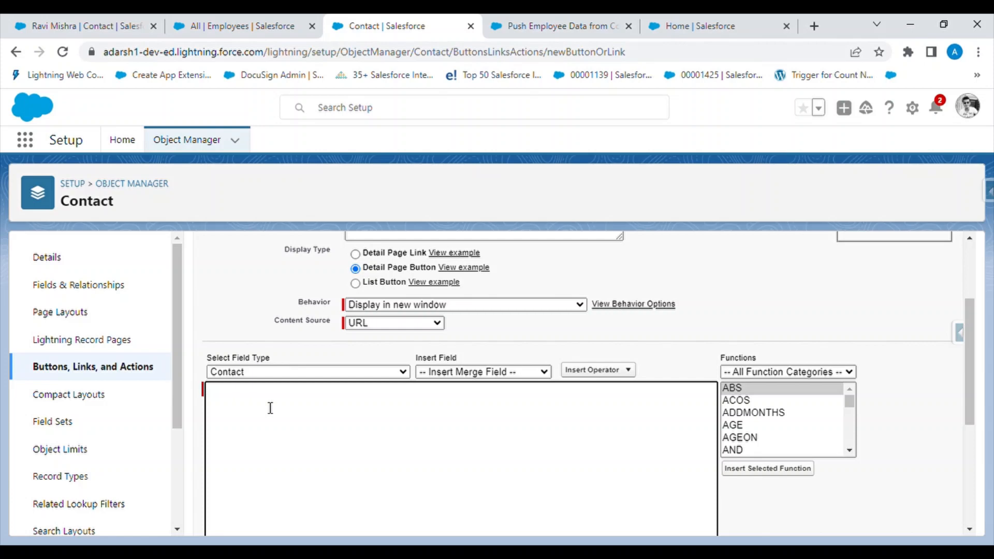
type("/flow/")
Leave the flow's canvas for the flow list and view the details and versions of Push Employee Data from Contact
left_click(509, 15)
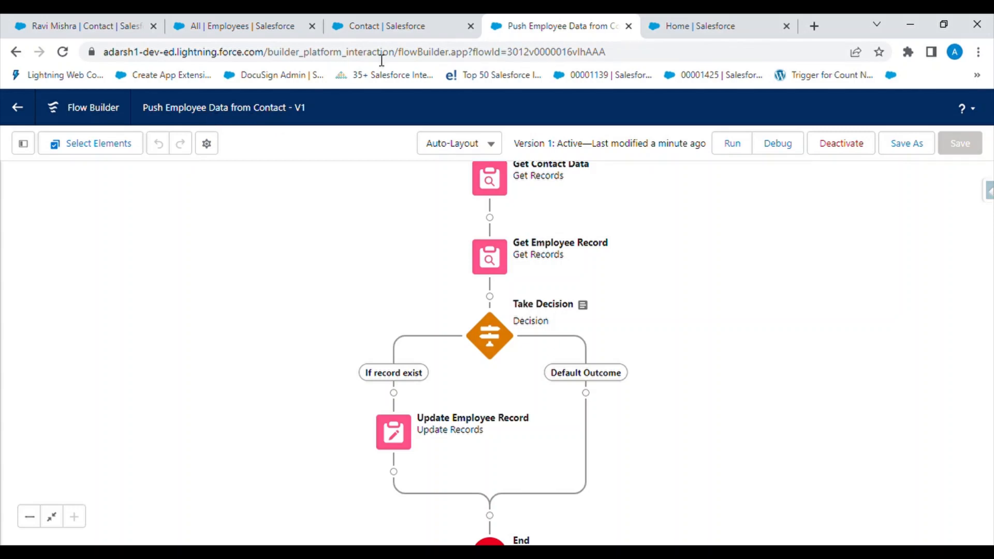
left_click(15, 110)
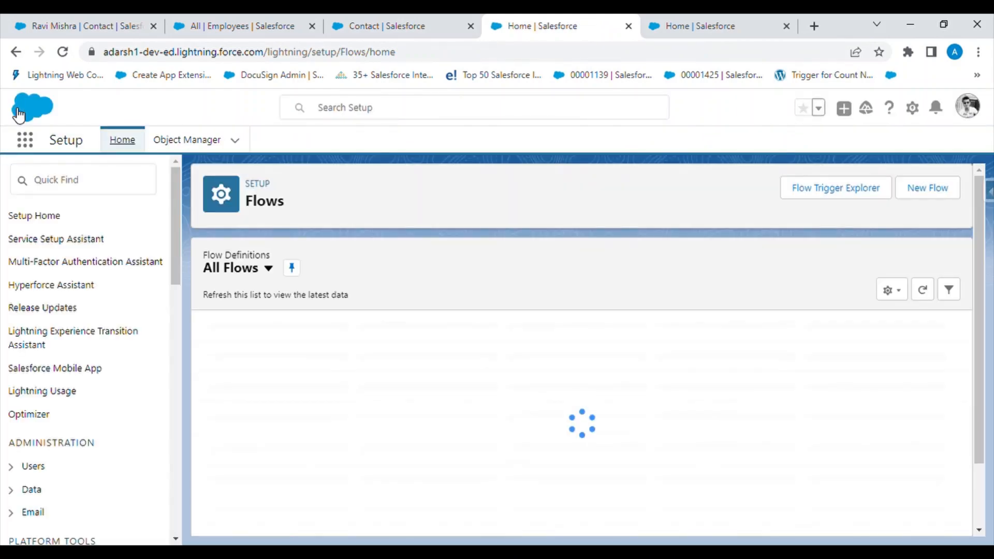
scroll(581, 413, "down", 1)
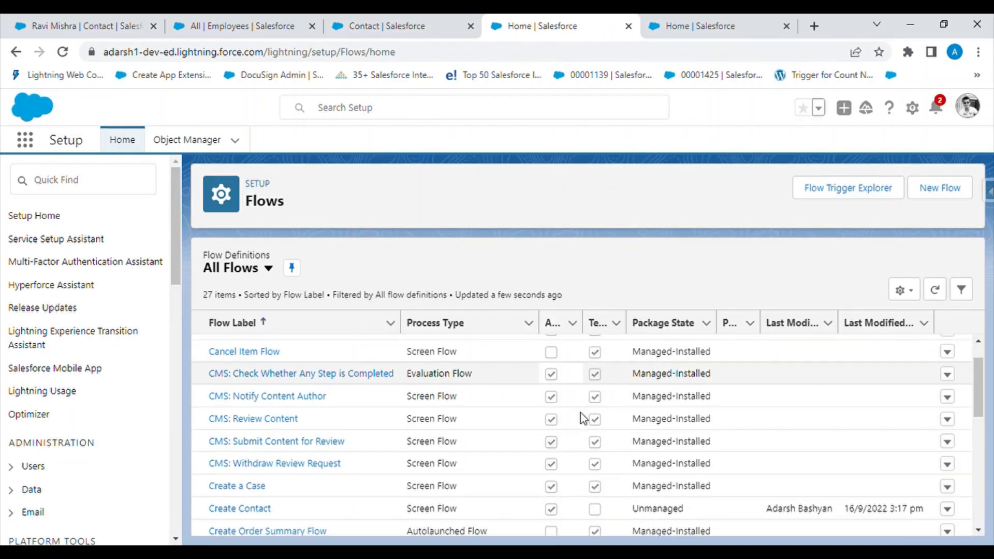
scroll(580, 412, "down", 4)
scroll(580, 412, "up", 1)
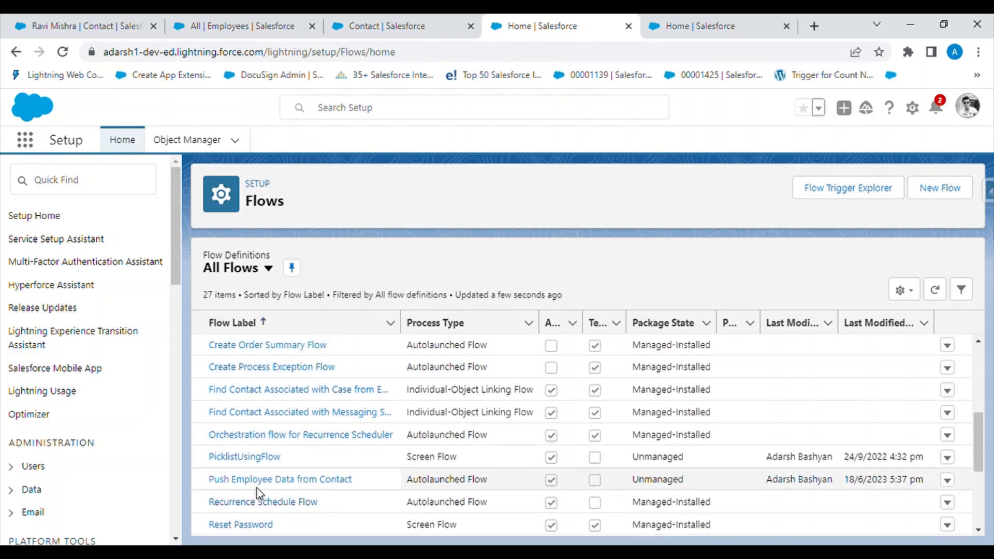
left_click(948, 482)
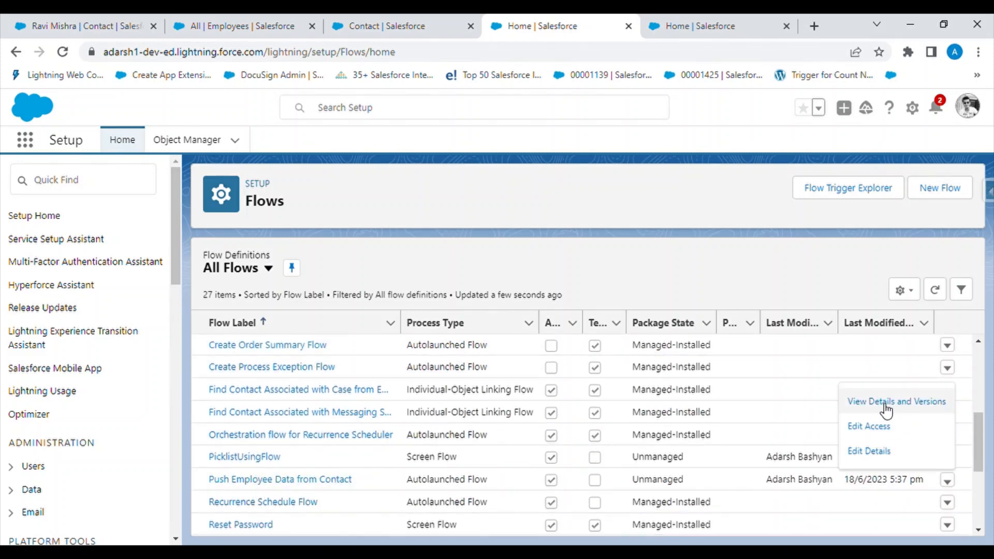
left_click(885, 405)
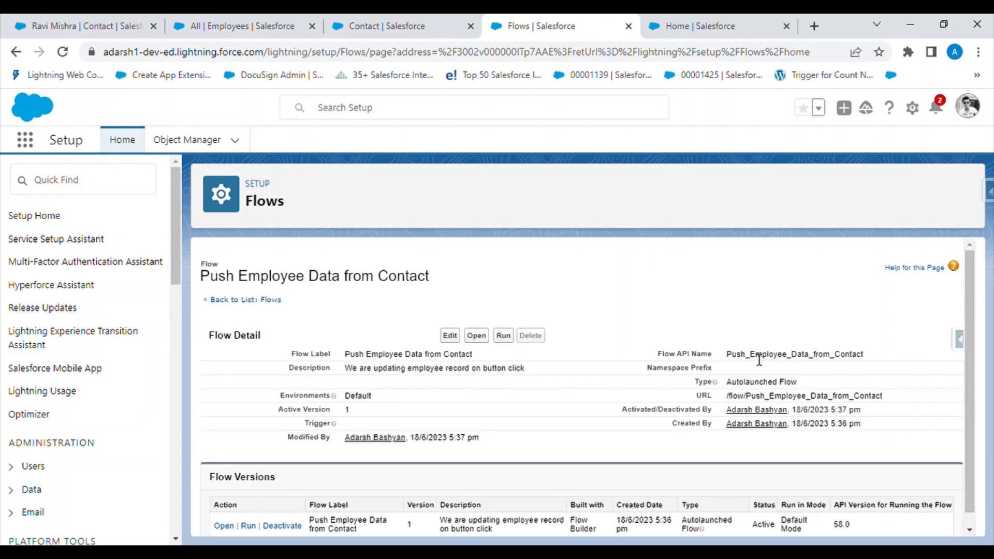
Copy the flow's API name and append it to the custom button's URL, giving /flow/Push_Employee_Data_from_Contact?
double_click(759, 359)
key("ctrl+c")
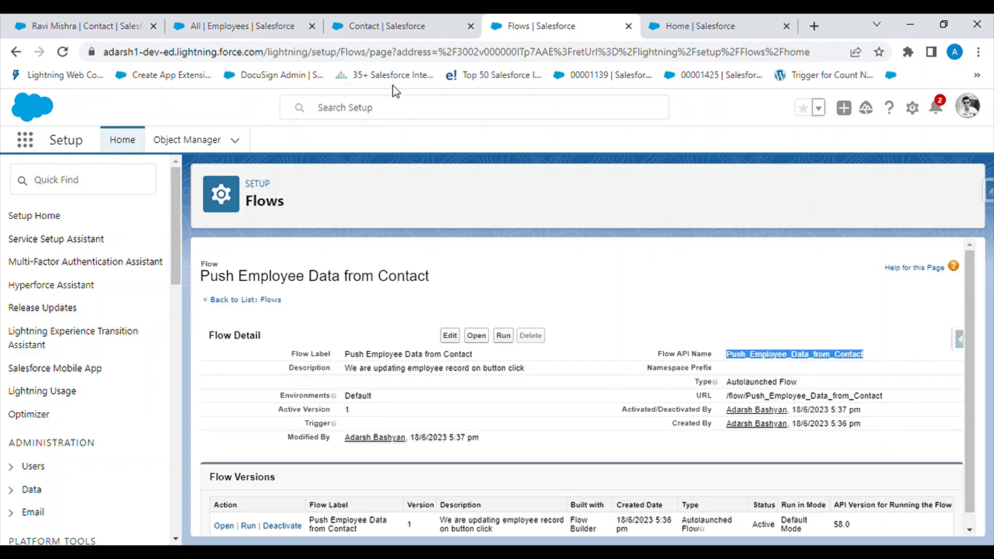
left_click(241, 25)
left_click(391, 25)
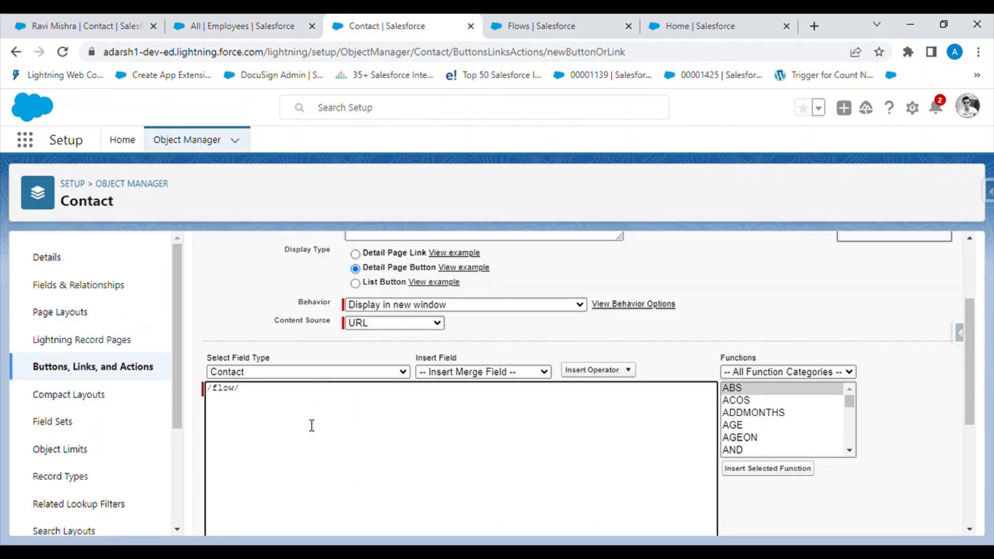
key("ctrl+v")
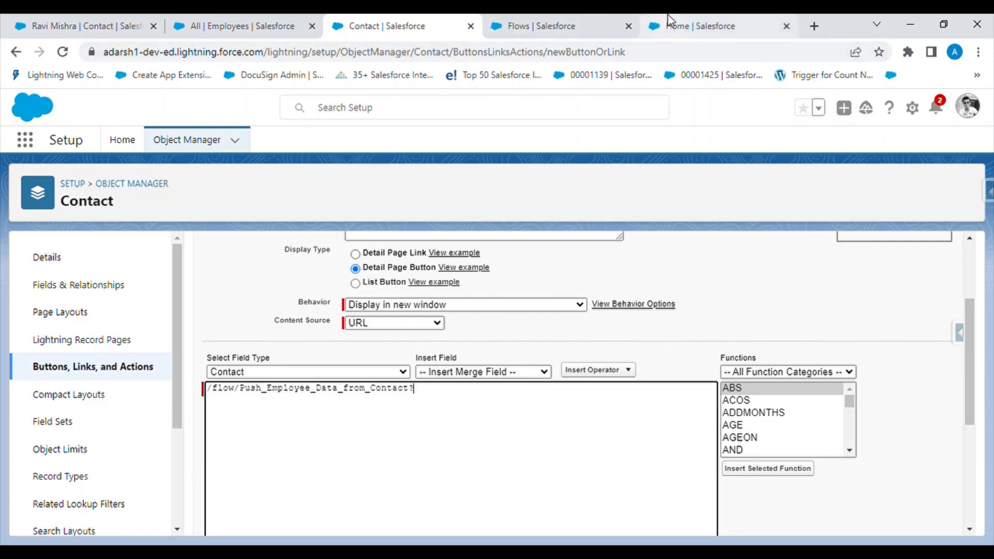
Open the Push Employee Data from Contact flow and examine the filter condition of its Get Contact Data element
left_click(540, 21)
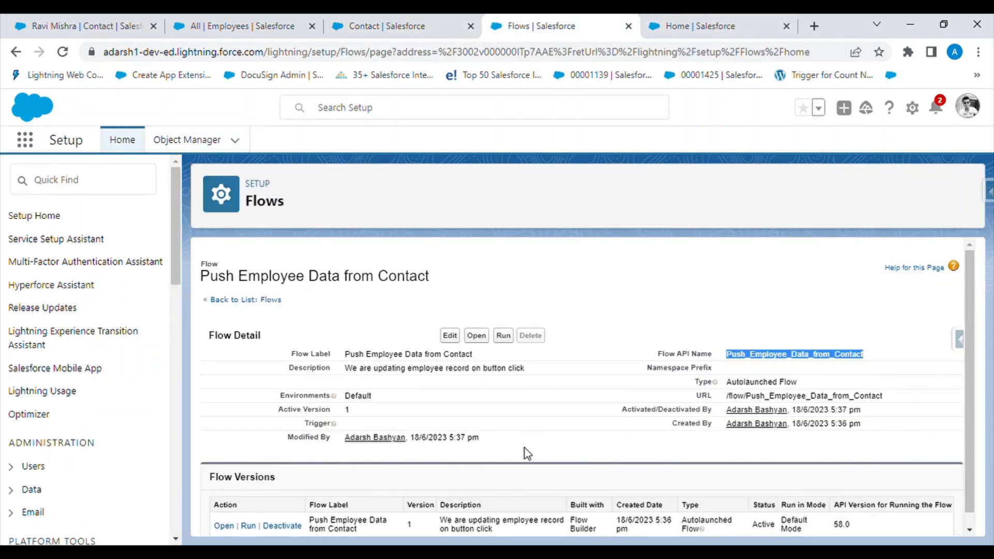
left_click(479, 337)
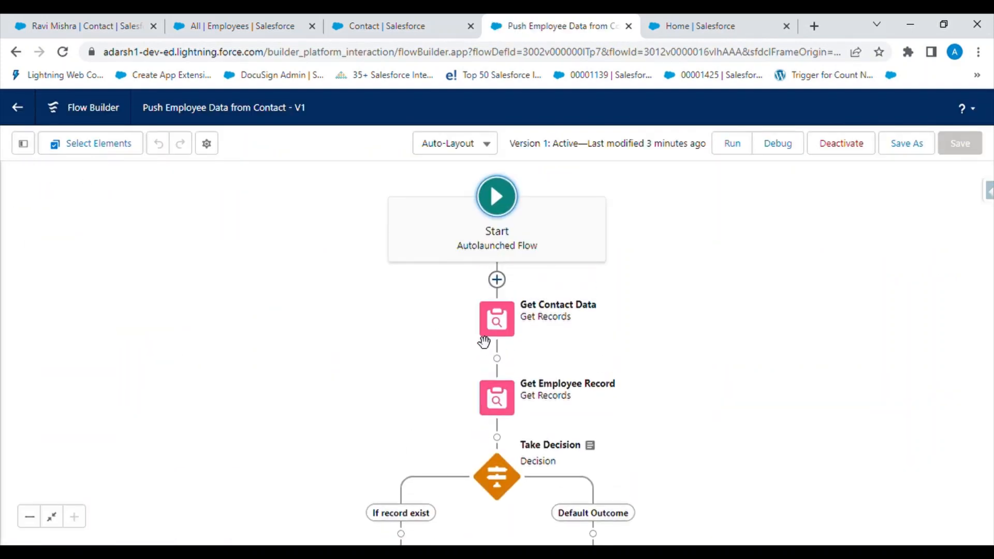
left_click(510, 323)
double_click(510, 325)
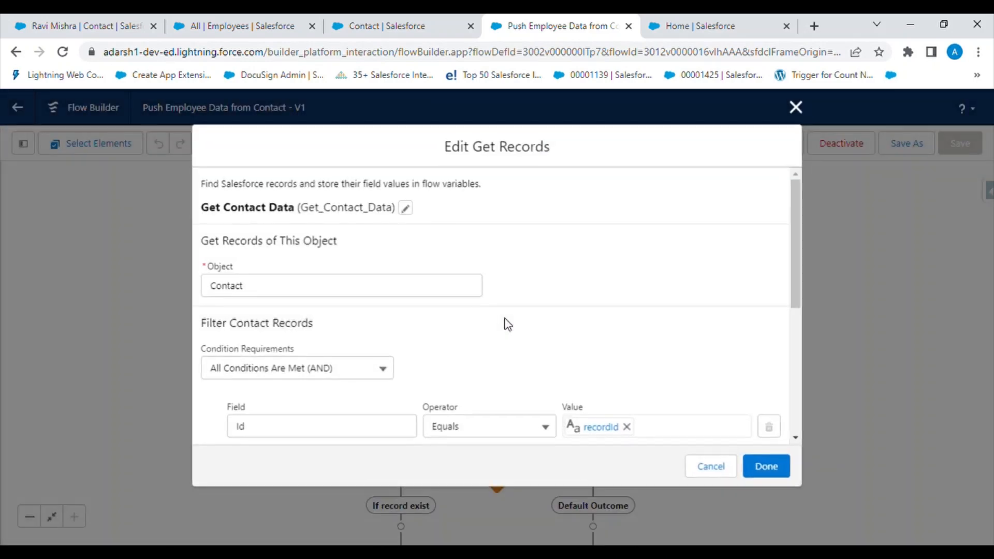
scroll(585, 355, "down", 2)
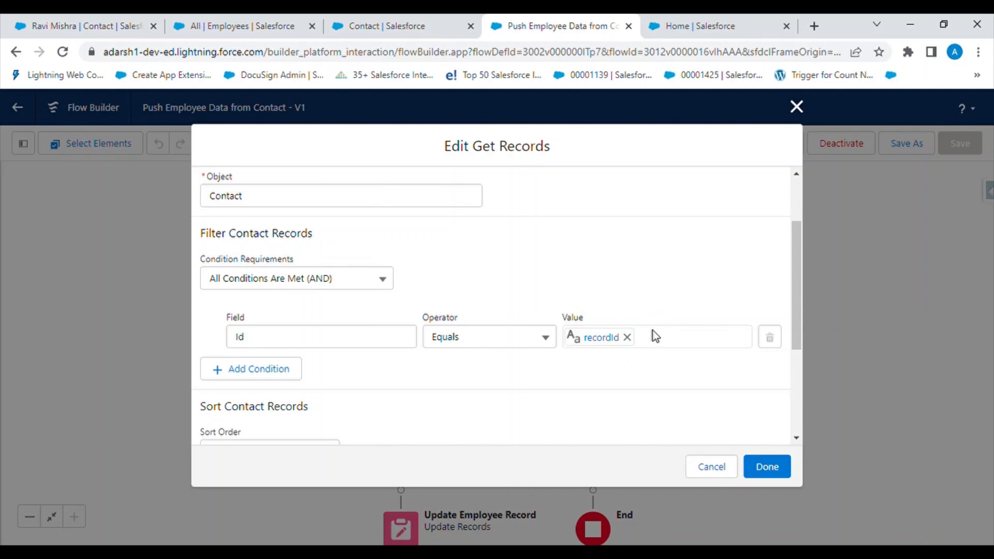
Append recordId={!Contact.id} to the button's URL and compare the parameter name with the variable in the flow's contact filter
left_click(371, 24)
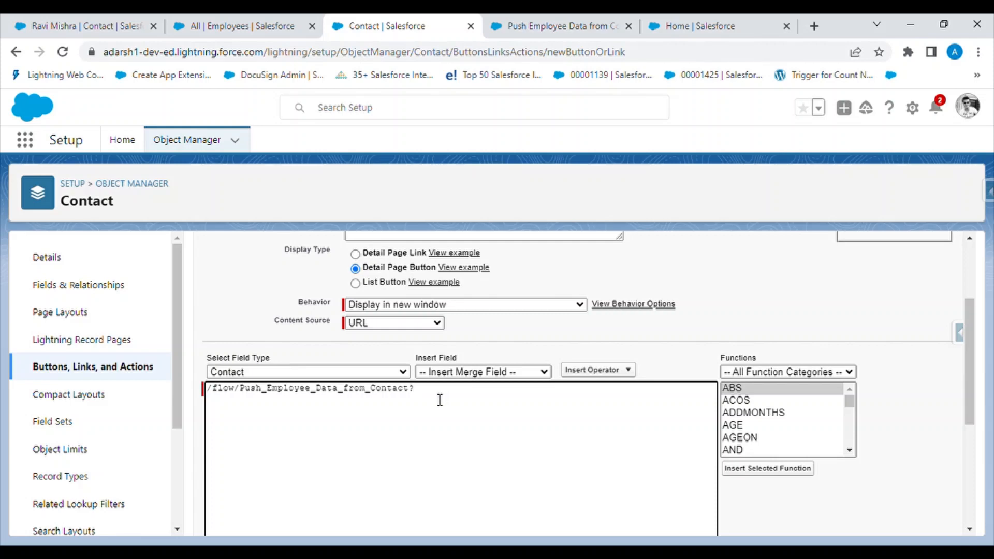
left_click(596, 22)
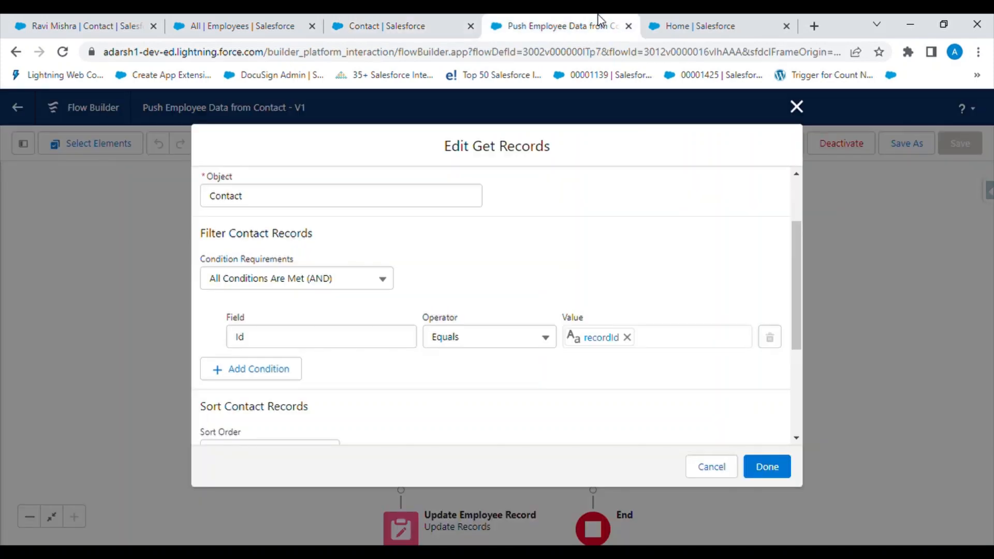
left_click(370, 20)
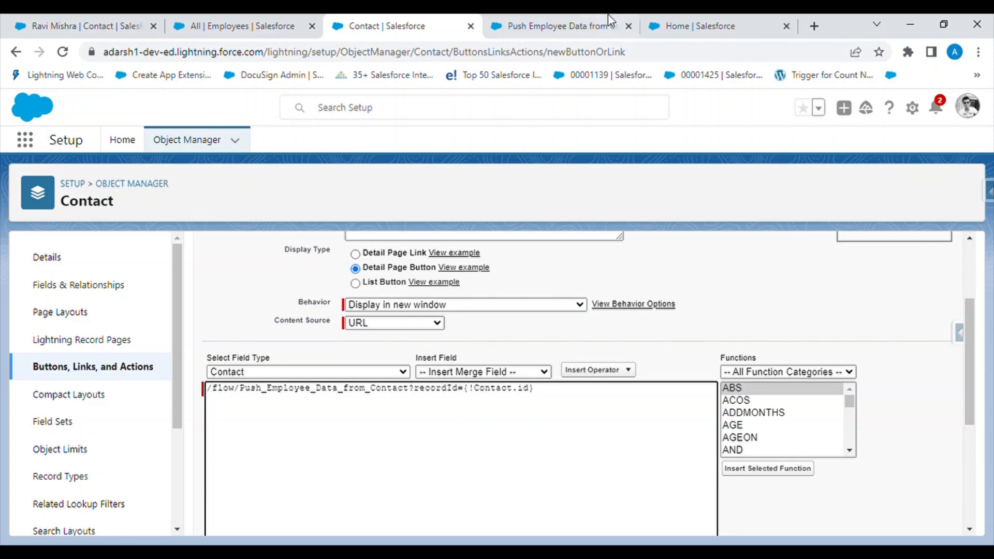
left_click(578, 18)
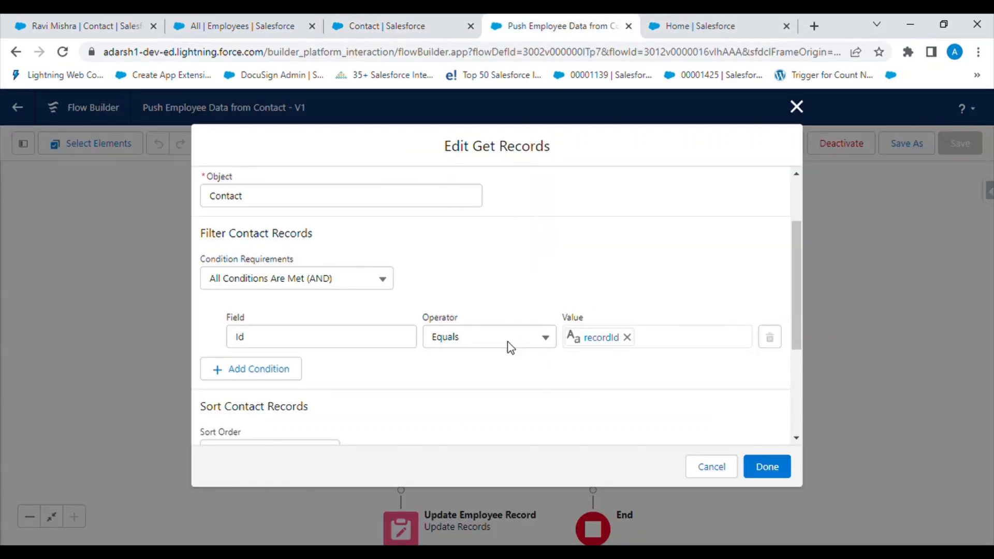
left_click(364, 21)
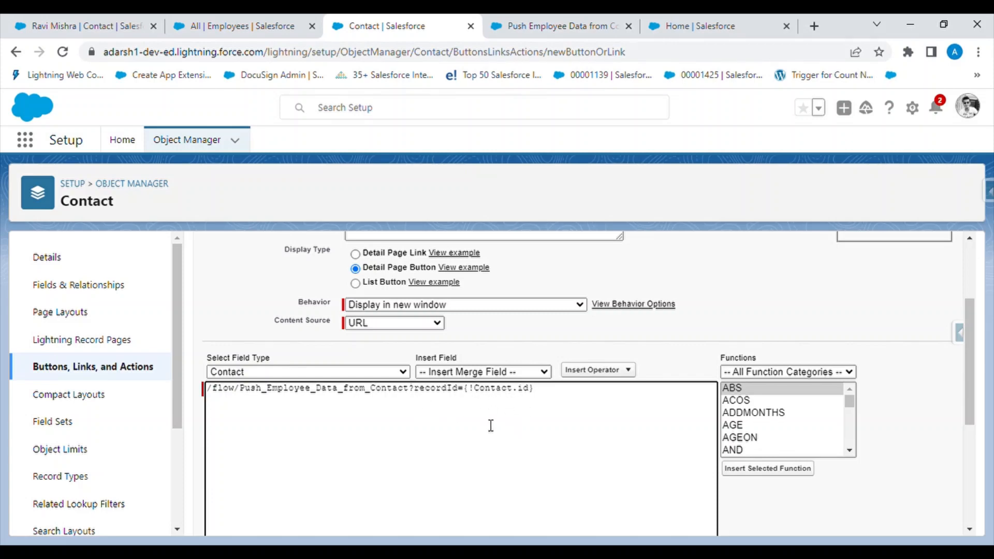
Check the syntax of the button's URL and save the new custom button
scroll(494, 459, "down", 5)
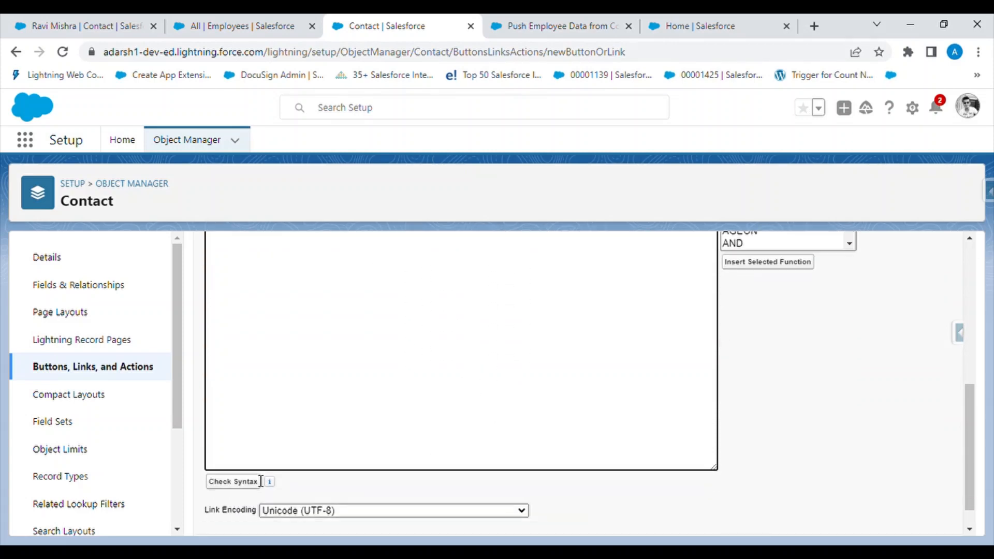
left_click(233, 463)
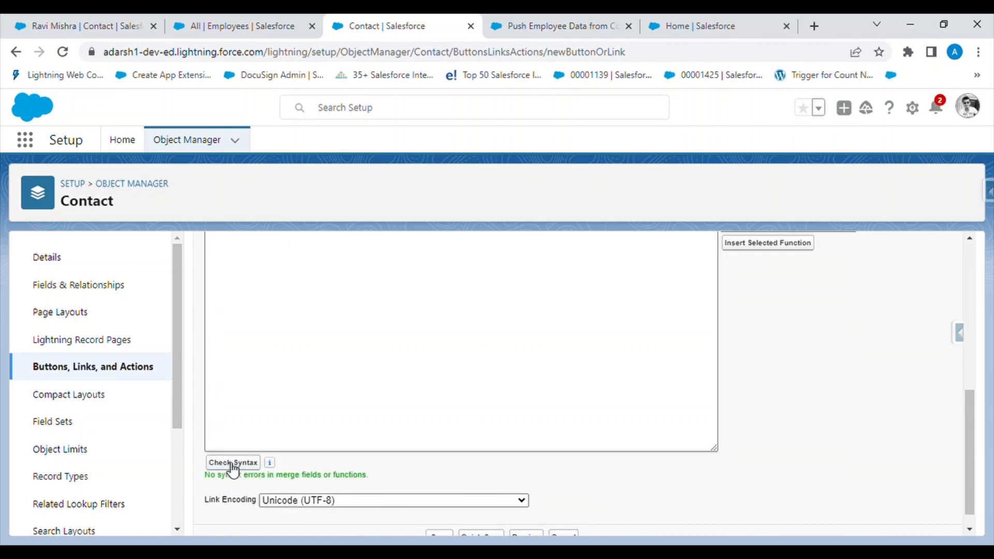
scroll(426, 455, "down", 1)
left_click(442, 517)
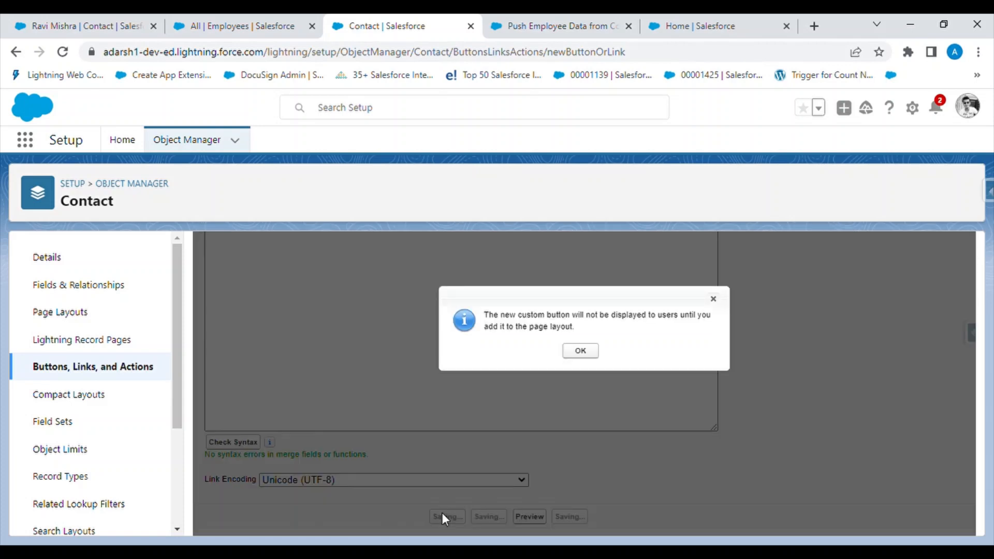
left_click(586, 349)
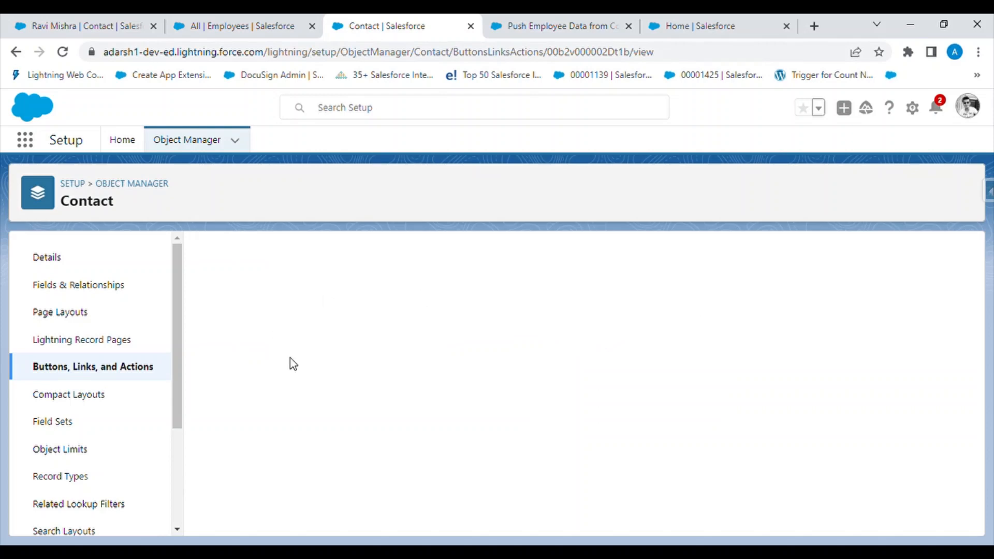
Add Push Employee Details as the first of the Mobile & Lightning Actions on the Contact Layout and save the layout
left_click(67, 313)
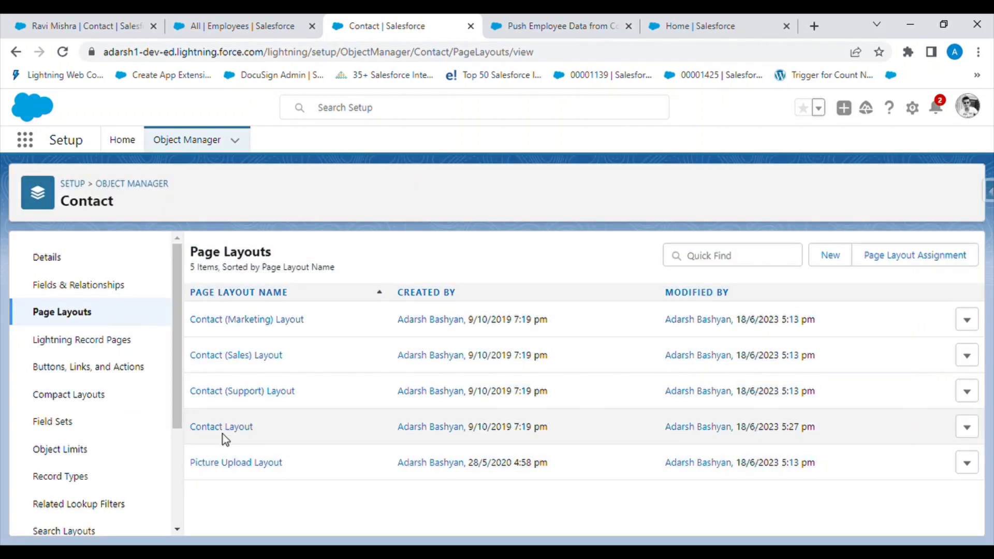
left_click(223, 430)
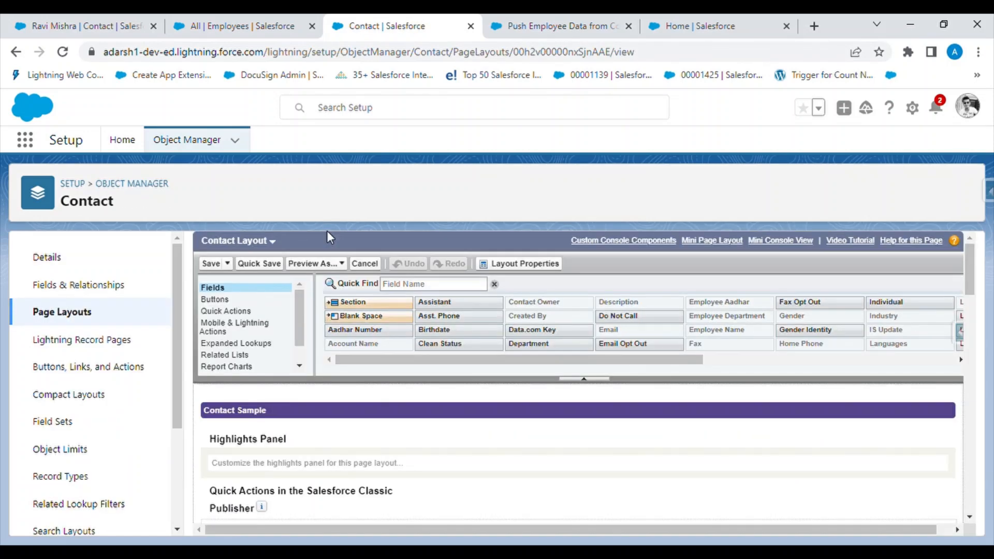
left_click(226, 336)
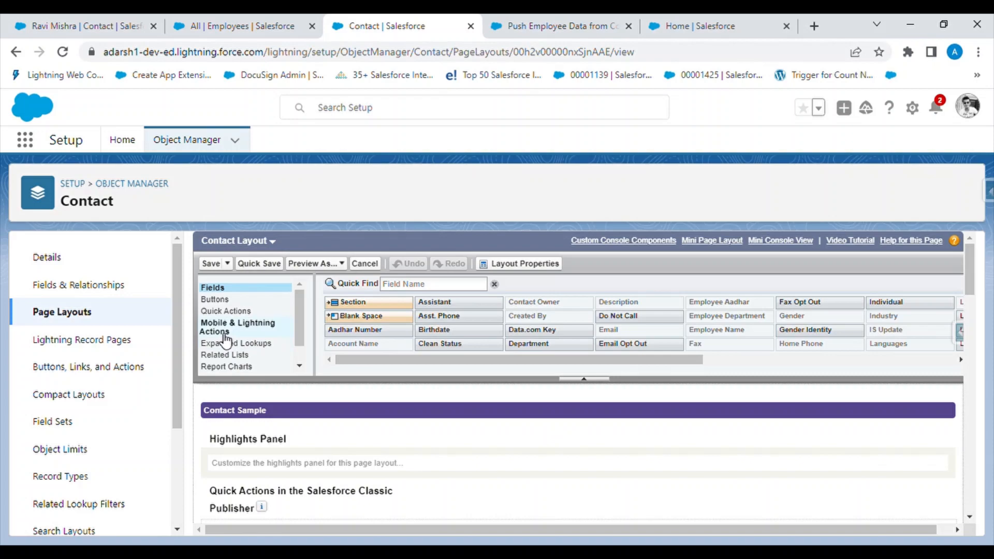
left_click(412, 288)
type("pus")
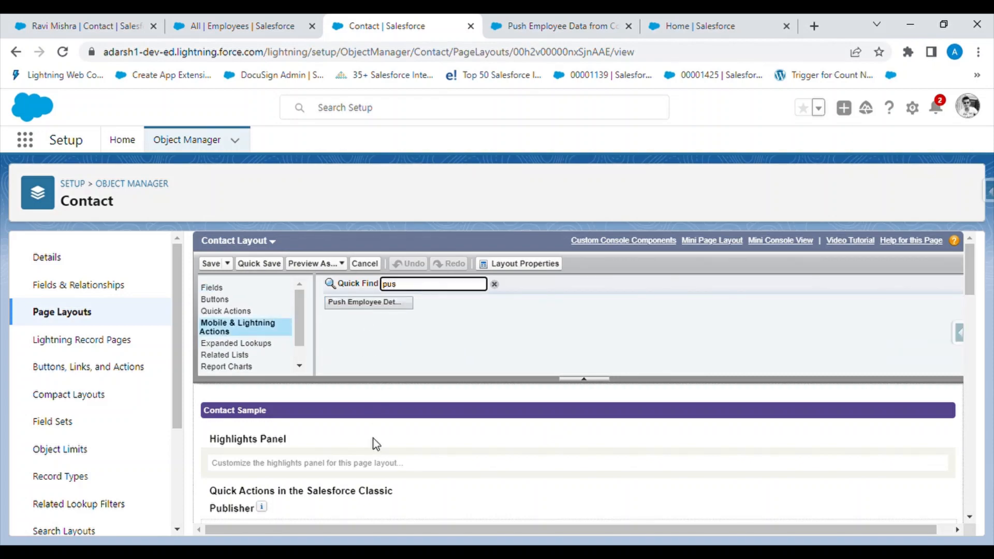
scroll(374, 439, "down", 5)
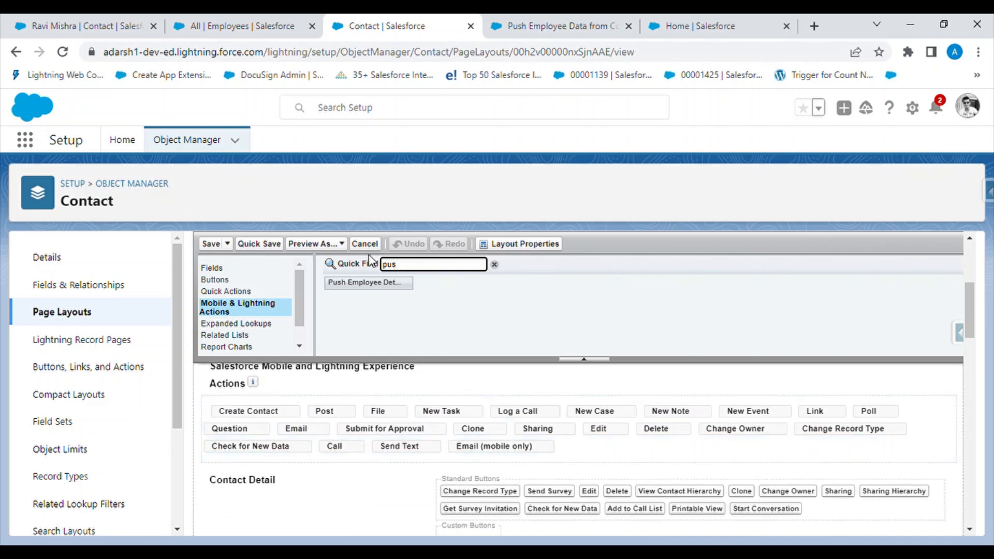
left_click_drag(368, 283, 224, 410)
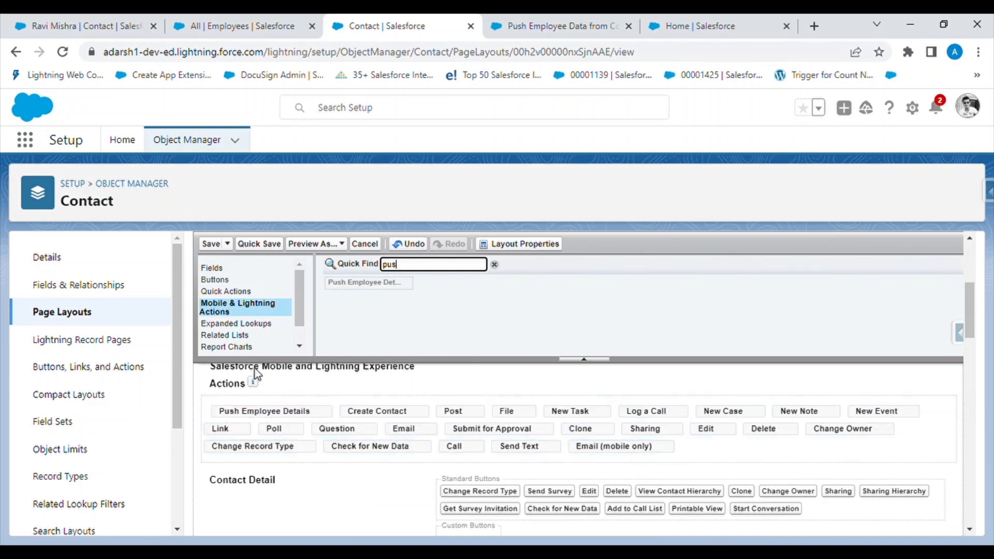
left_click(212, 245)
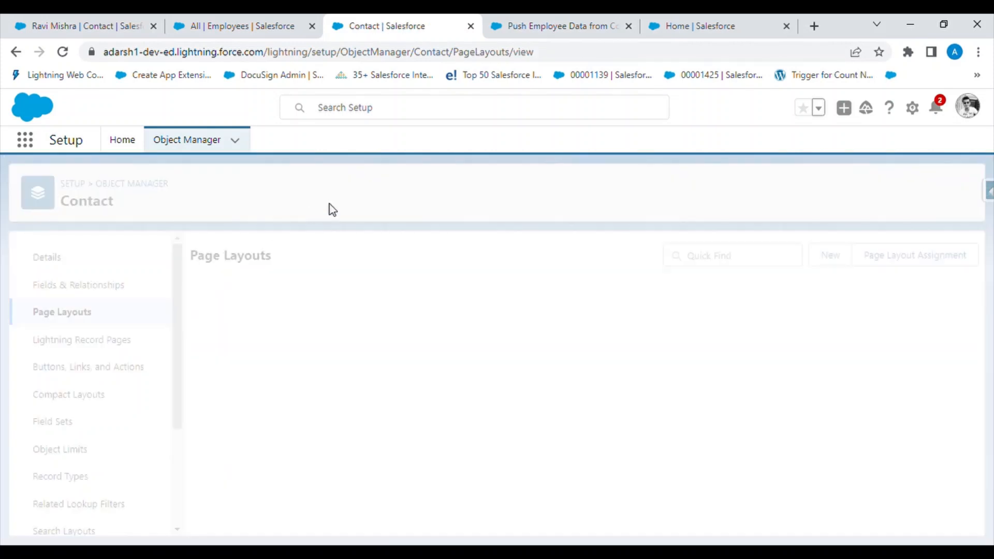
Reload the contact record, review its Employee Information fields, and refresh the All Employees list for comparison
left_click(30, 25)
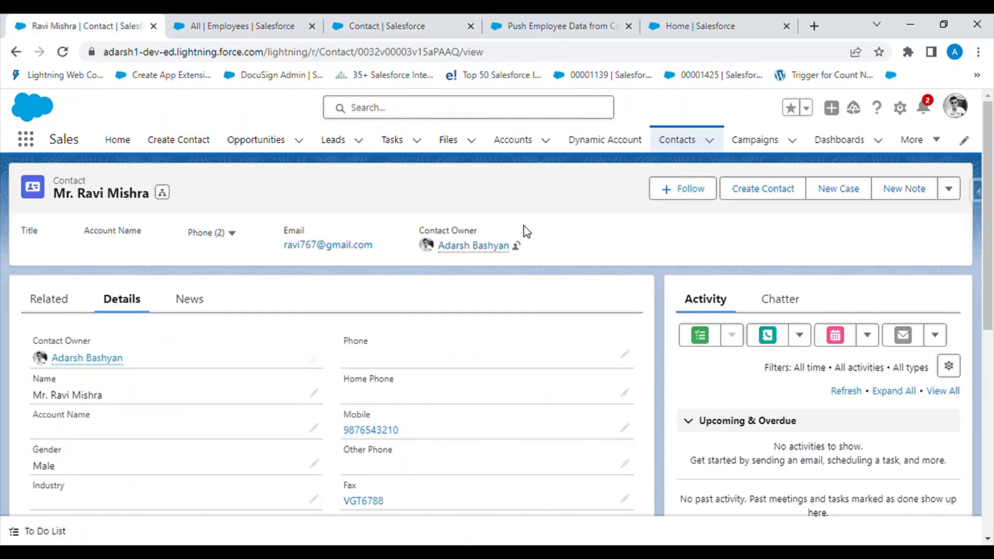
key("F5")
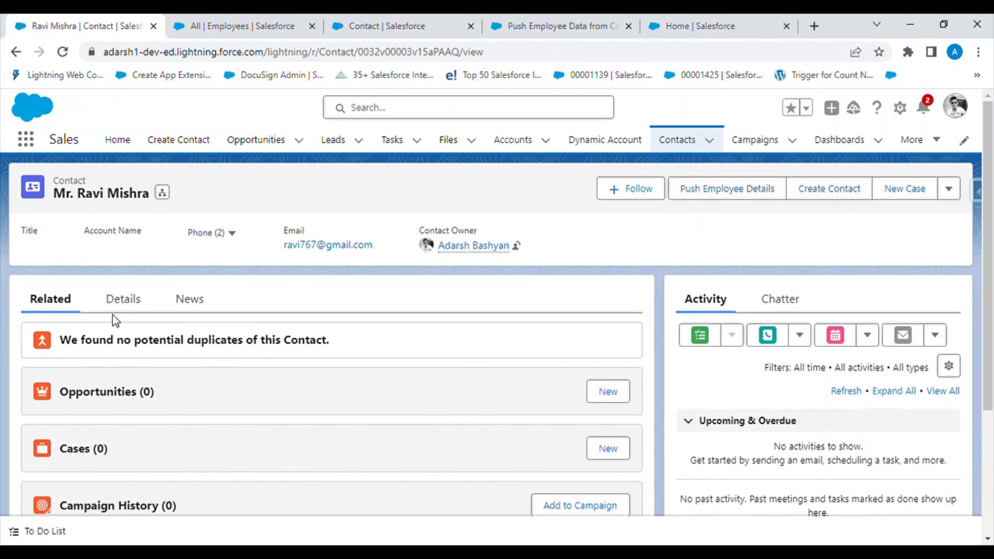
left_click(135, 303)
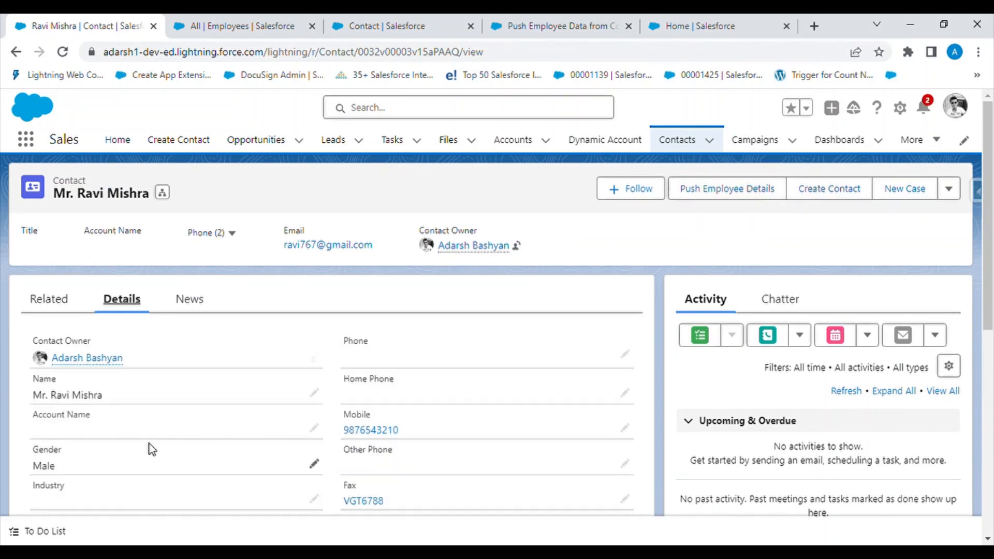
scroll(149, 443, "down", 6)
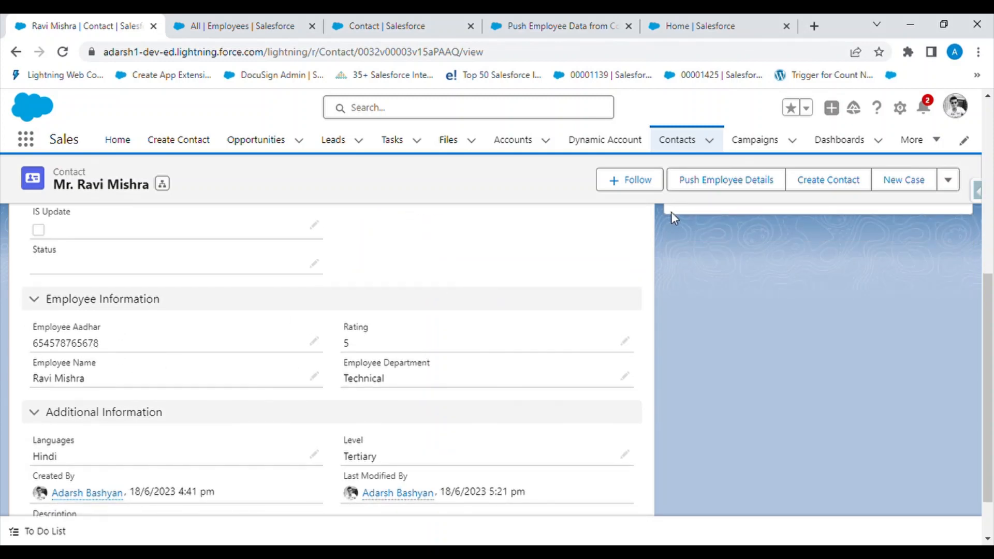
left_click(247, 18)
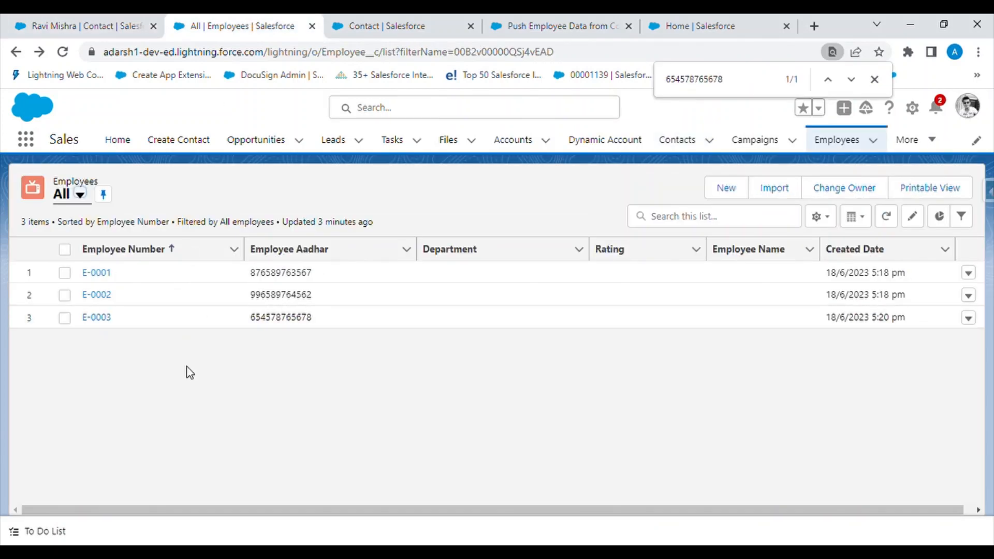
key("F5")
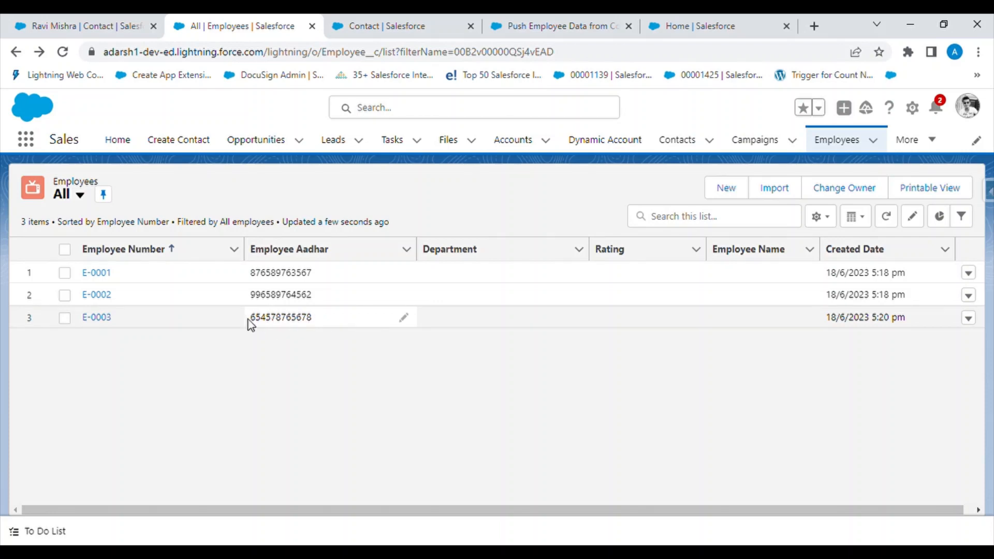
Return to the contact record and run Push Employee Details on it
left_click(109, 23)
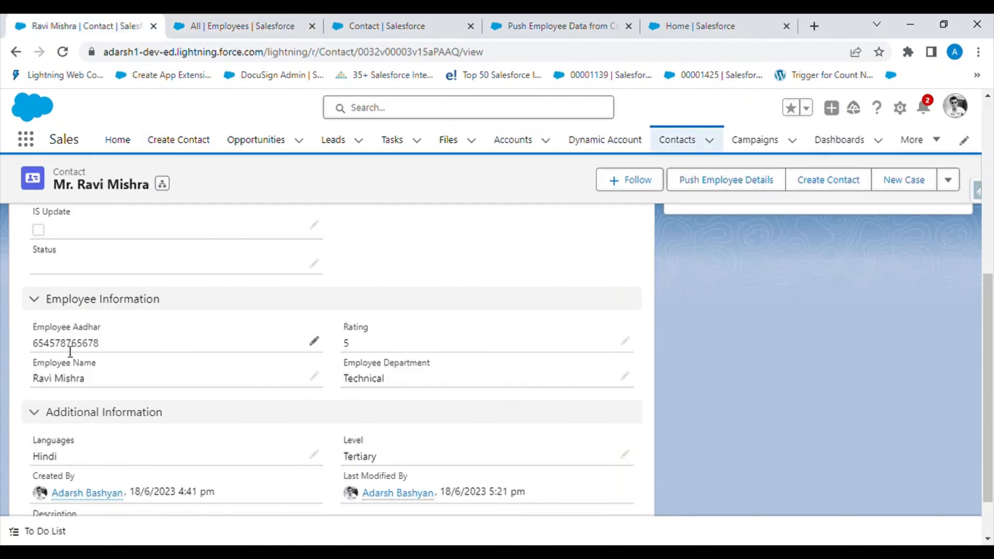
scroll(449, 306, "up", 5)
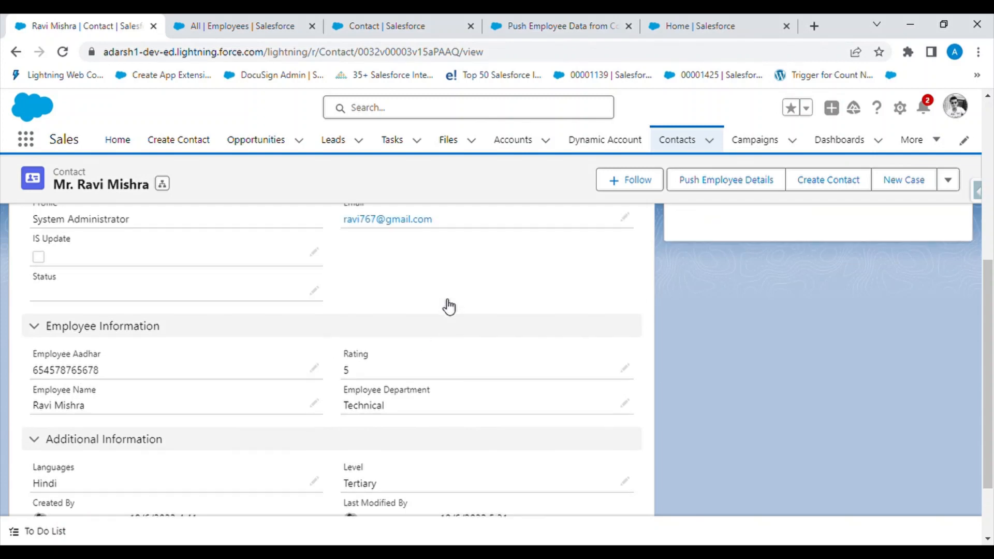
left_click(724, 181)
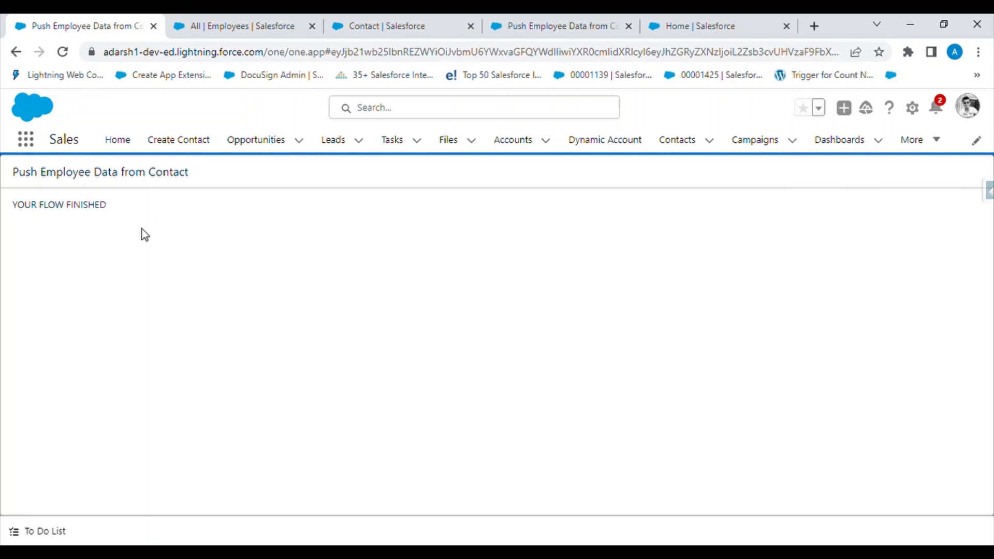
Refresh the All Employees list and open the employee record matching the contact's Aadhar to examine its details
left_click(231, 16)
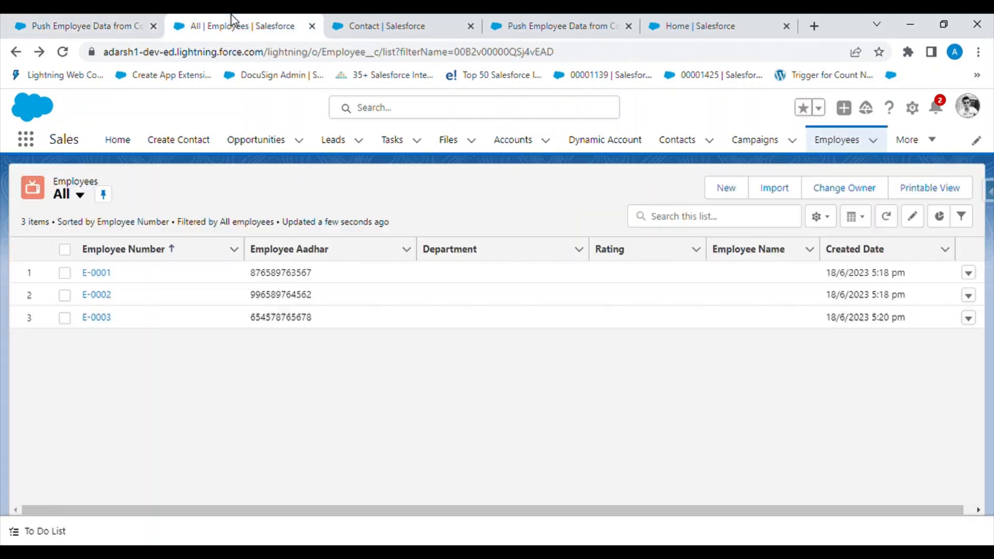
left_click(63, 53)
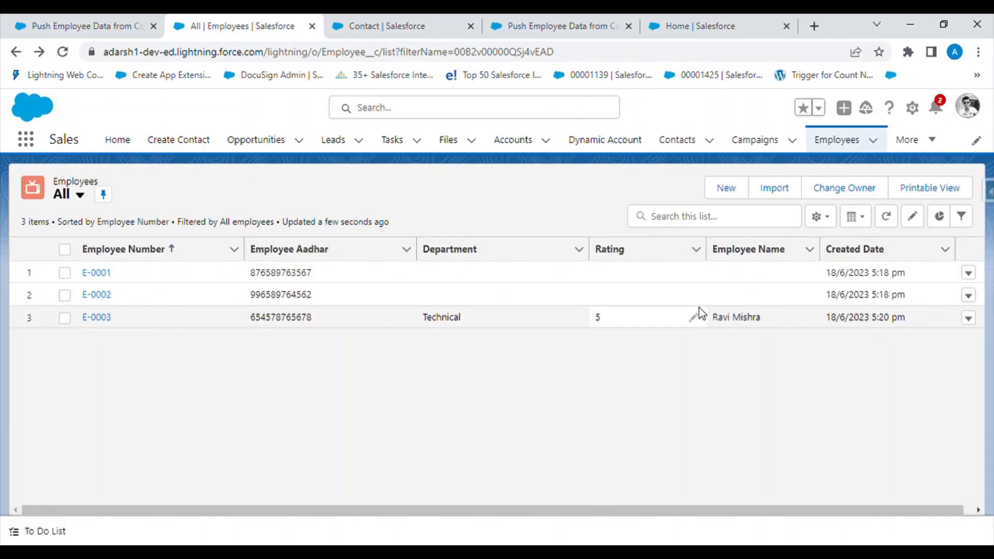
left_click(104, 318)
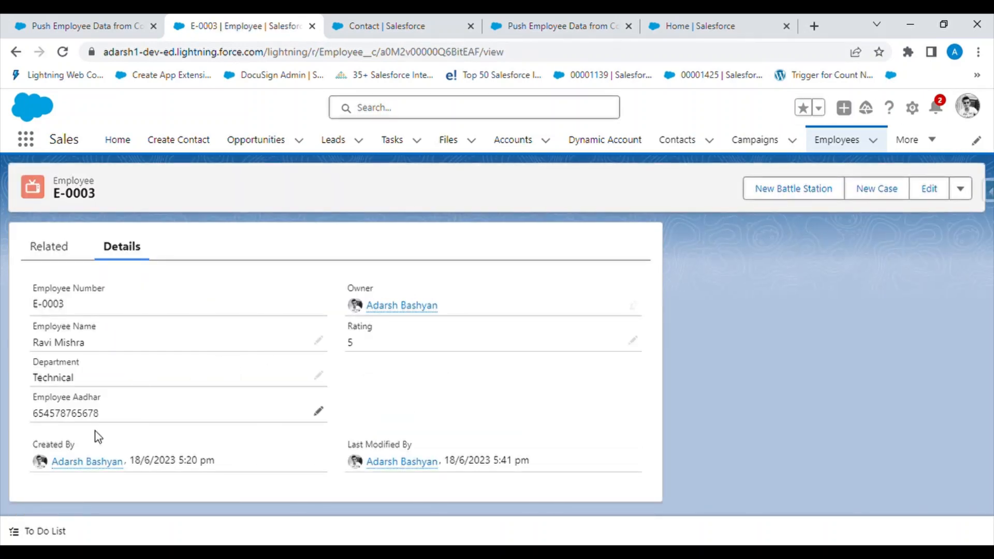
Return to the All Employees list, and go back from the finished flow to the contact record to examine its Employee Information section
left_click(16, 53)
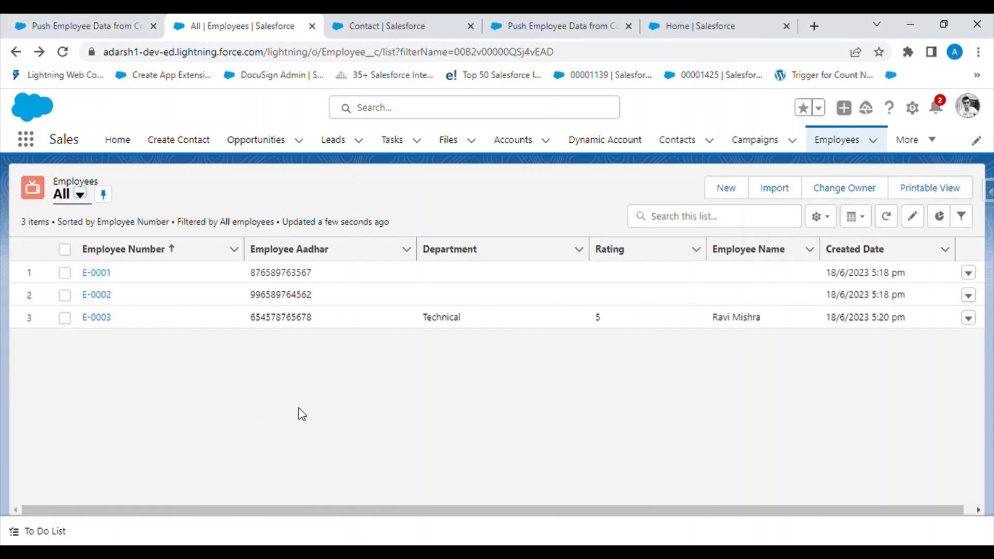
left_click(103, 25)
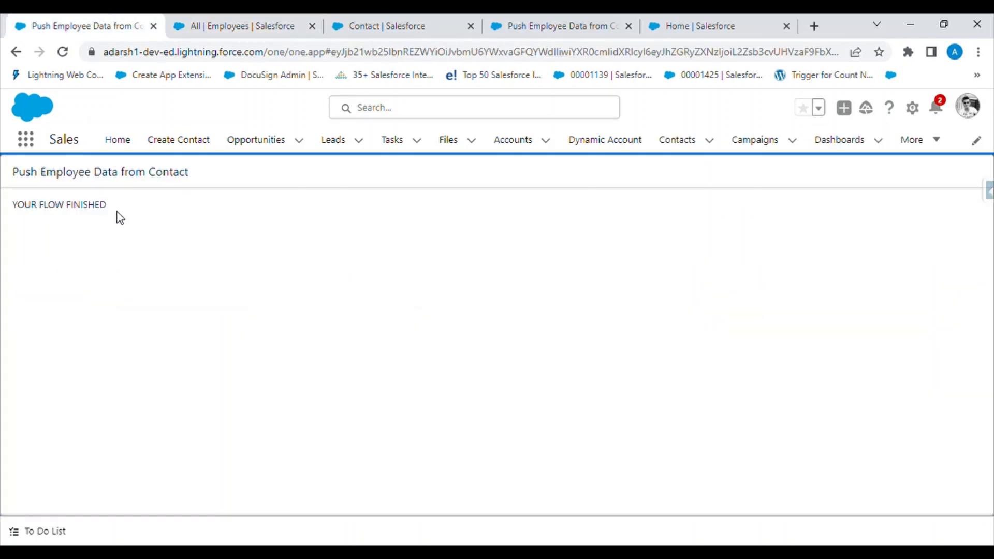
left_click(22, 54)
scroll(211, 388, "down", 5)
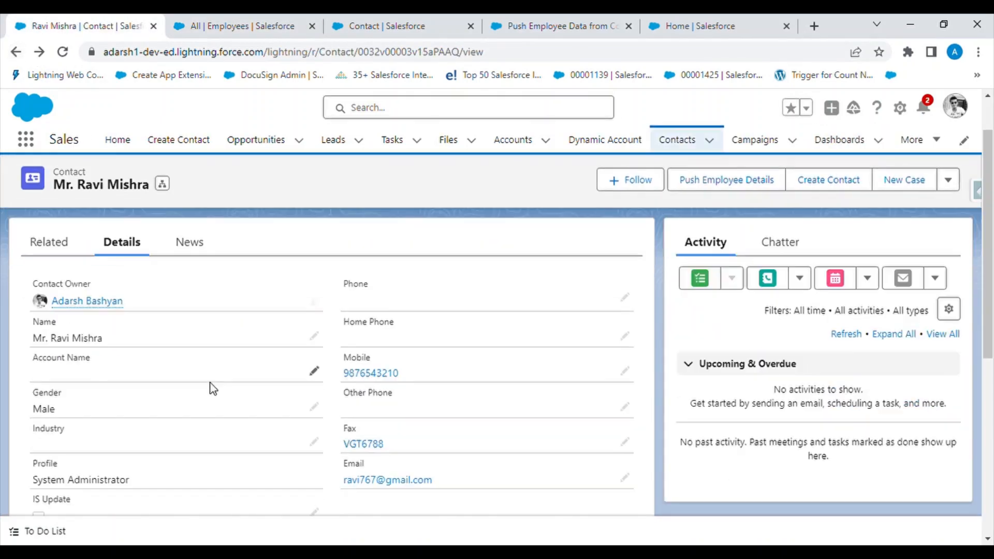
scroll(212, 388, "down", 1)
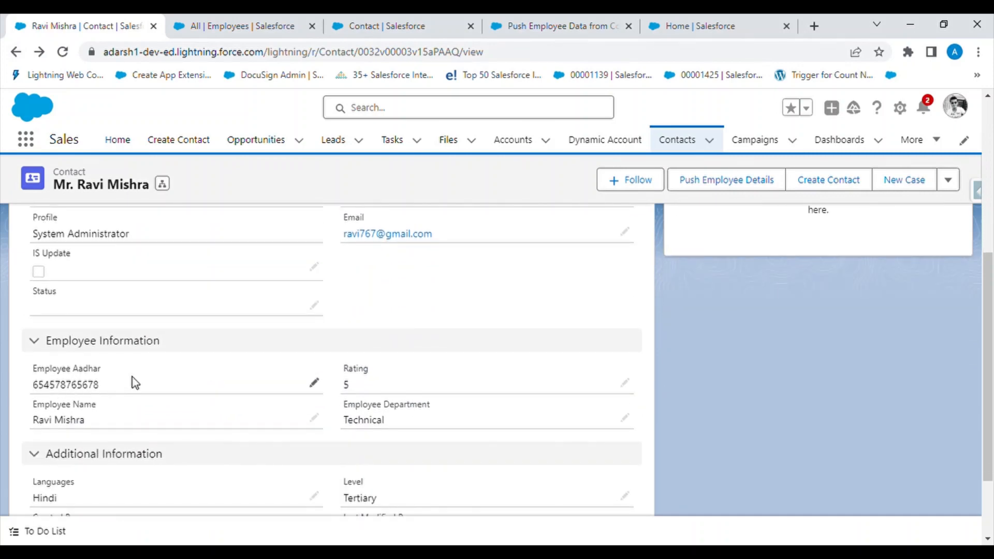
Open the matching employee record from the All Employees list and compare its details with the contact's Employee Information fields
left_click(248, 21)
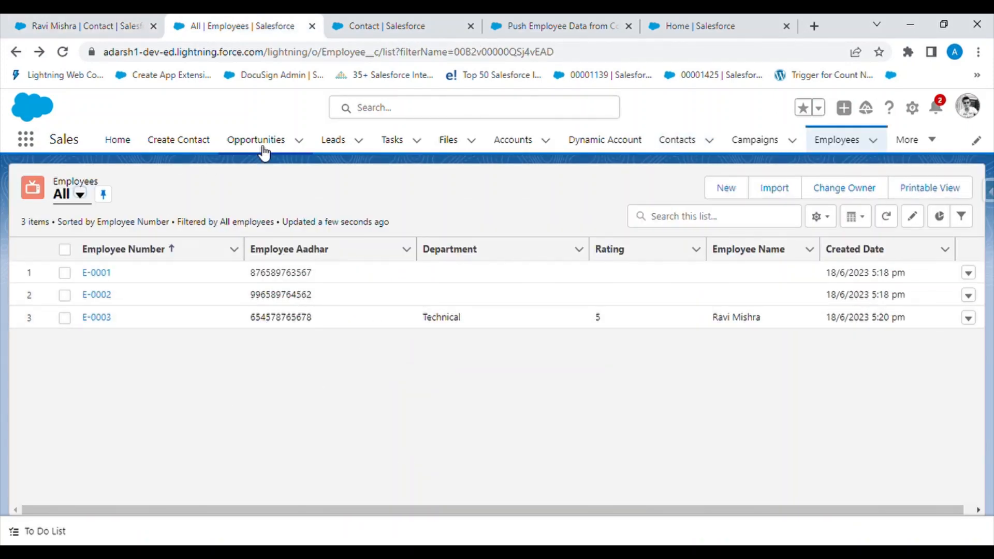
left_click(103, 319)
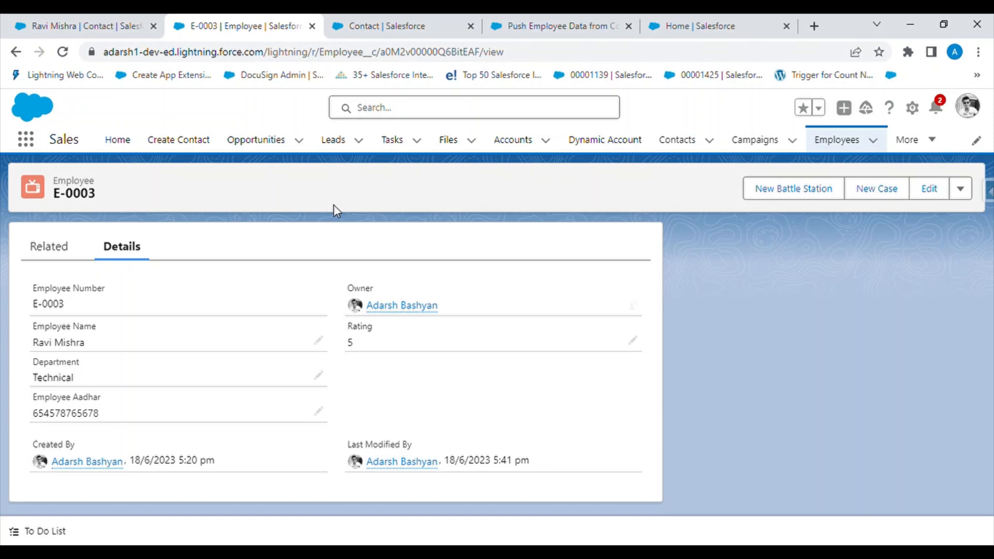
left_click(98, 25)
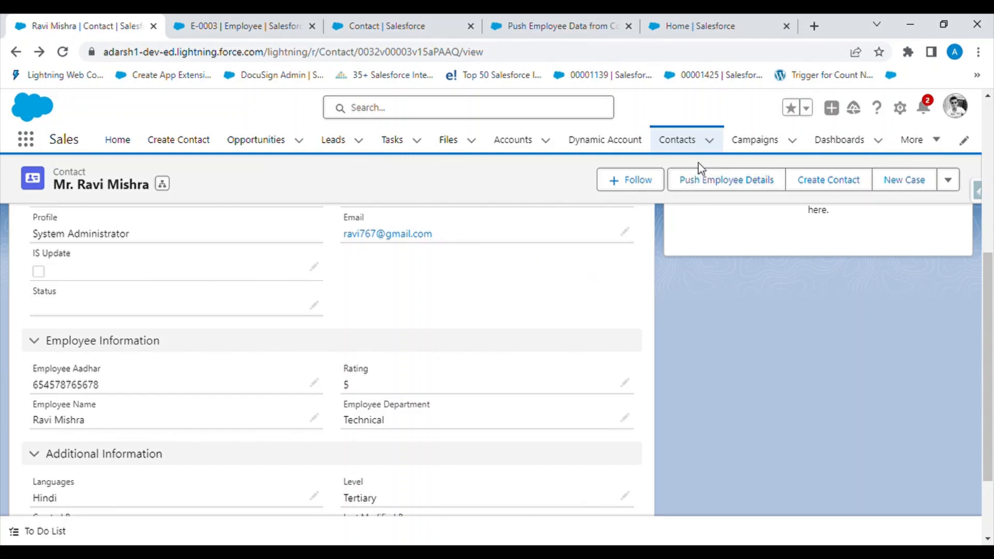
scroll(519, 288, "up", 2)
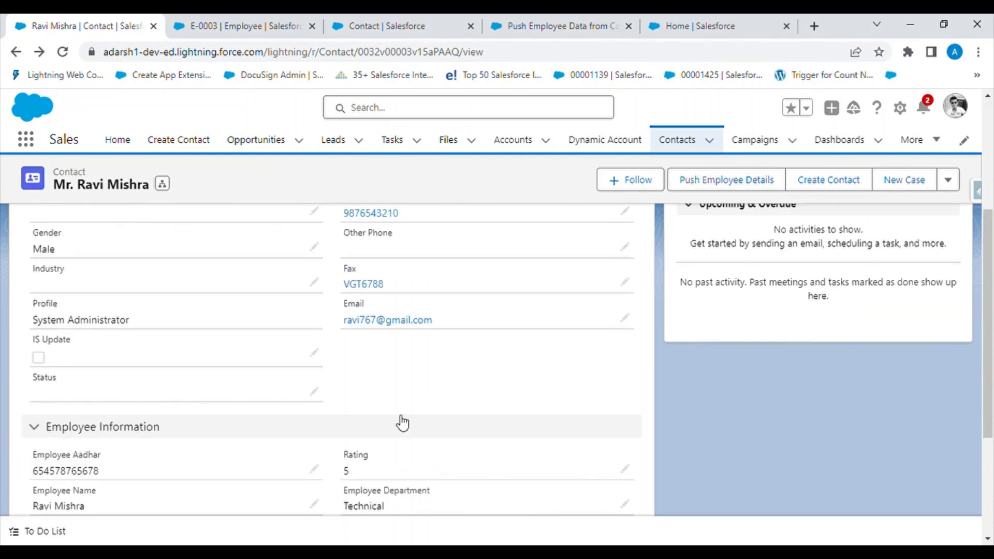
scroll(303, 418, "down", 2)
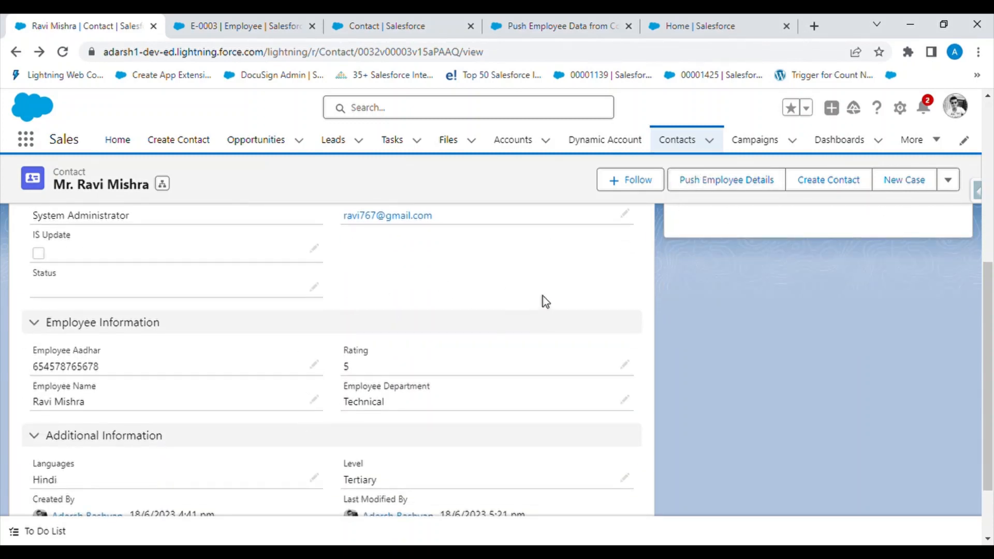